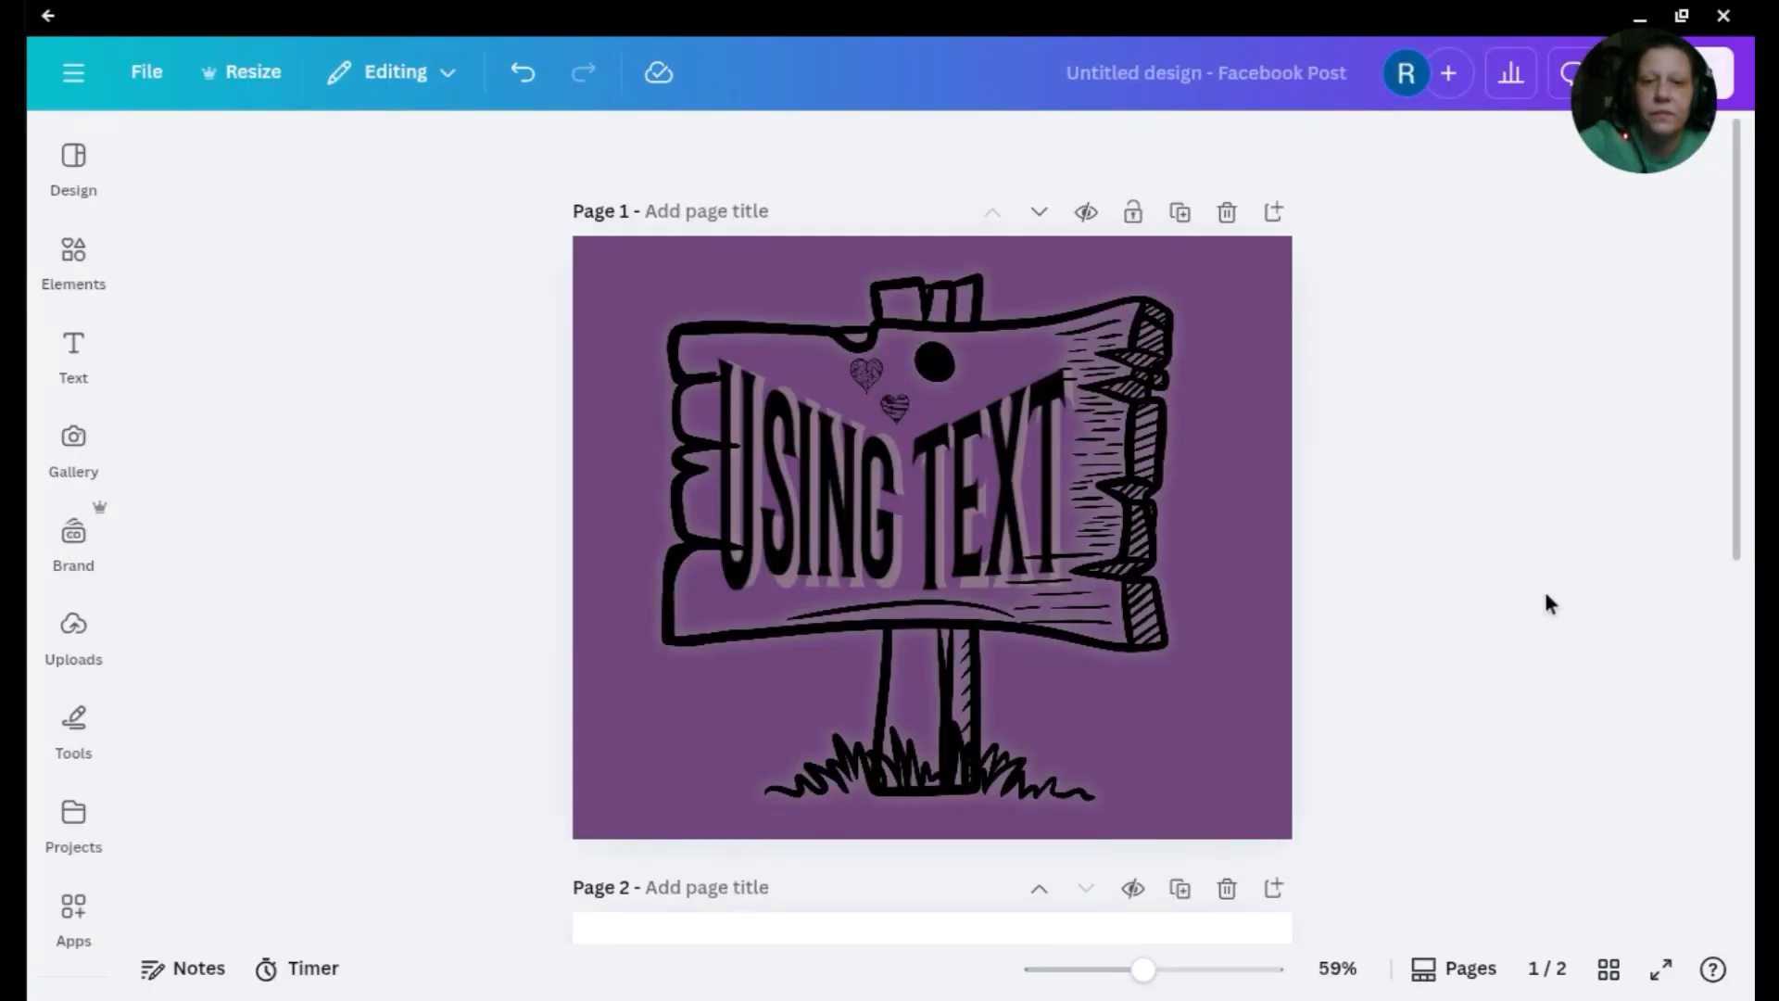
Add a text box reading "Flash Sale" to the blank page 2
scroll(1546, 595, down, 5)
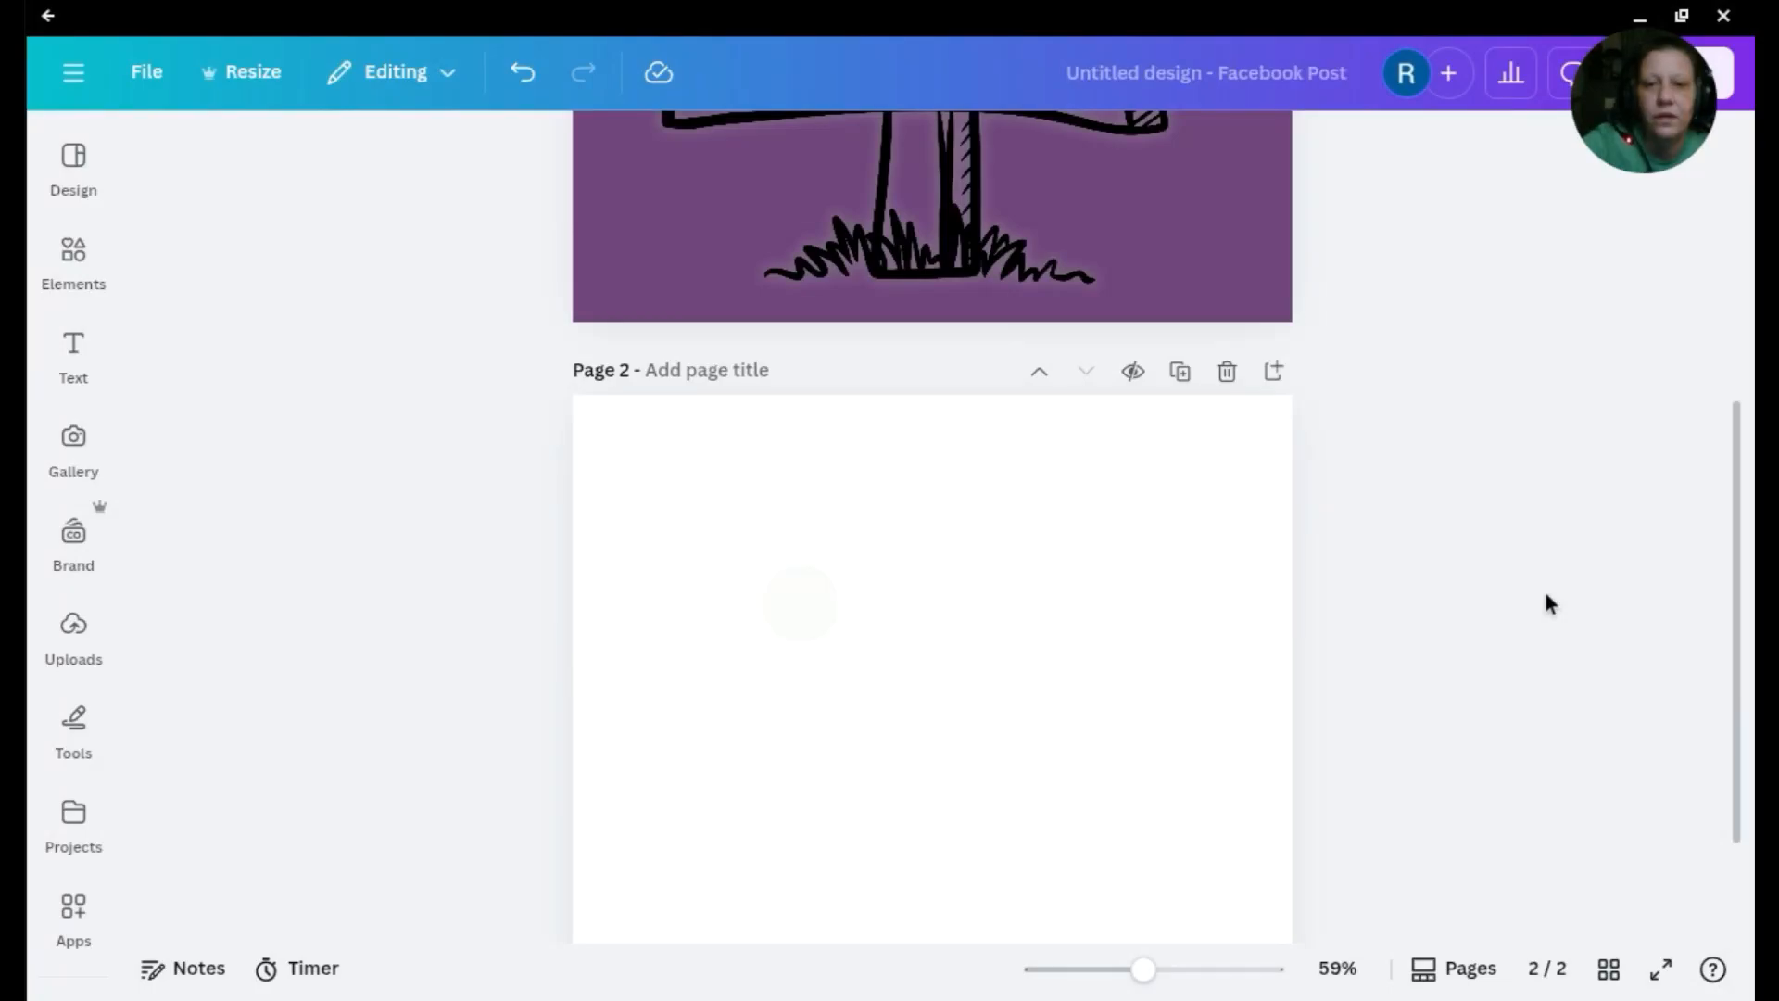
click(1137, 552)
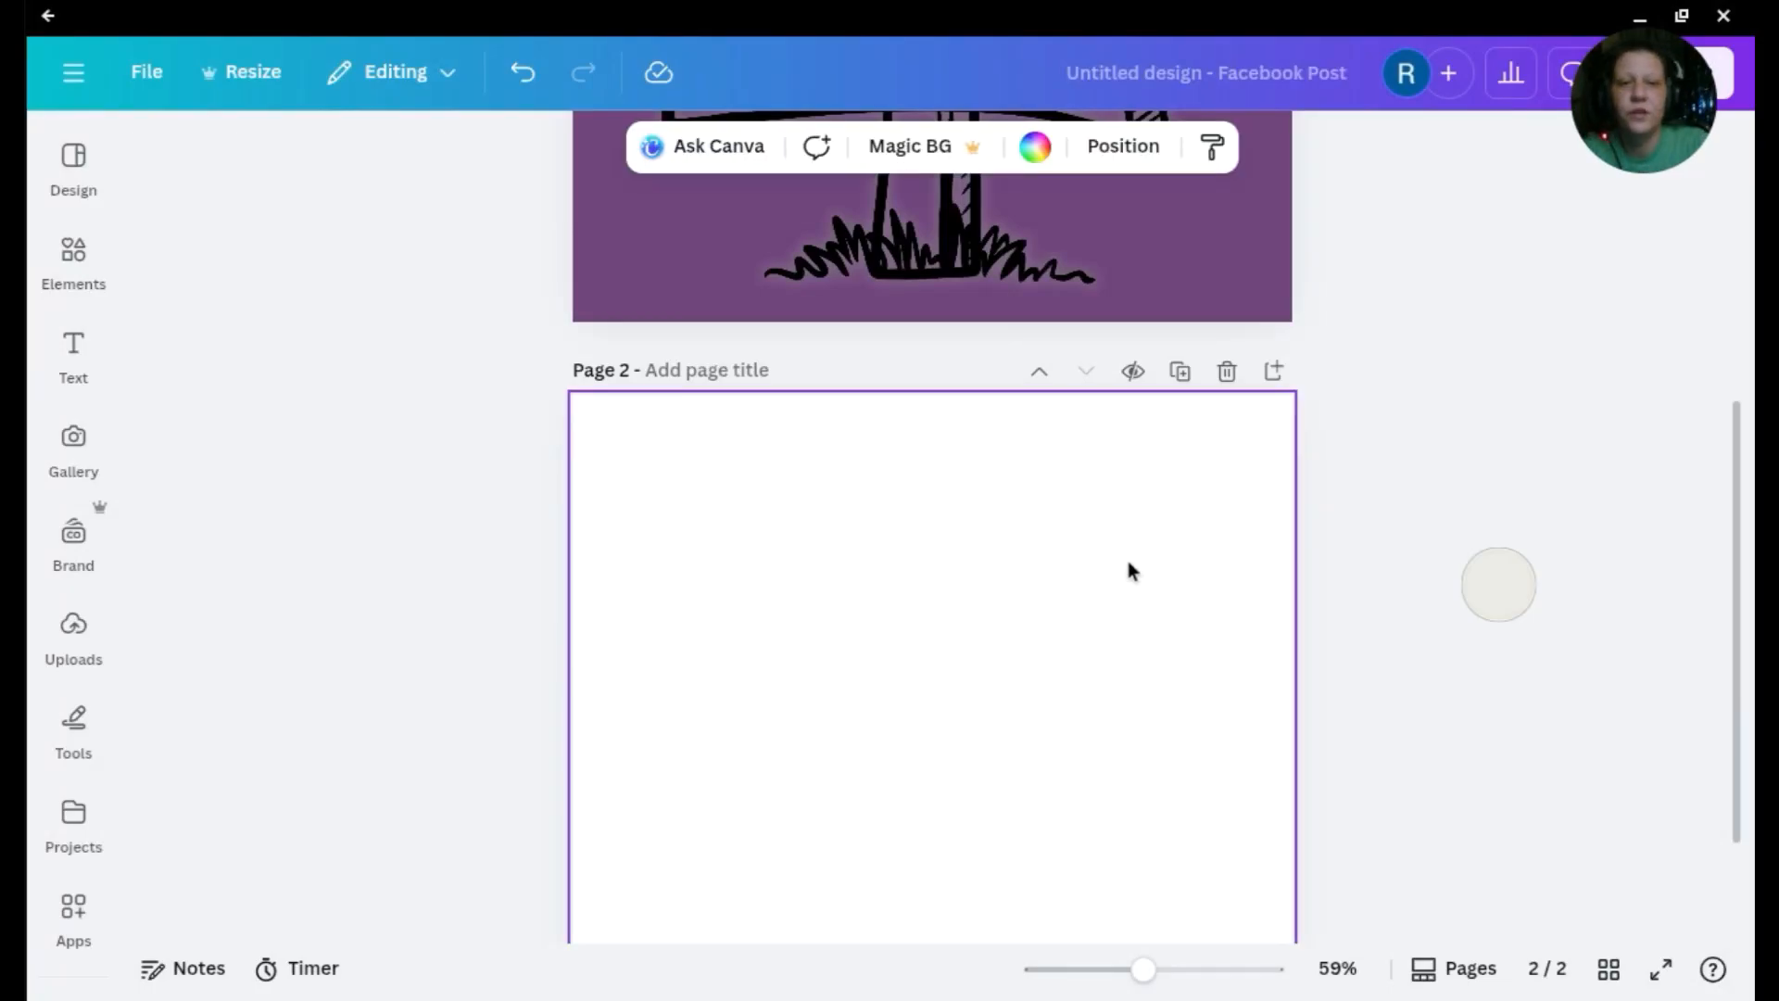
scroll(1129, 563, down, 2)
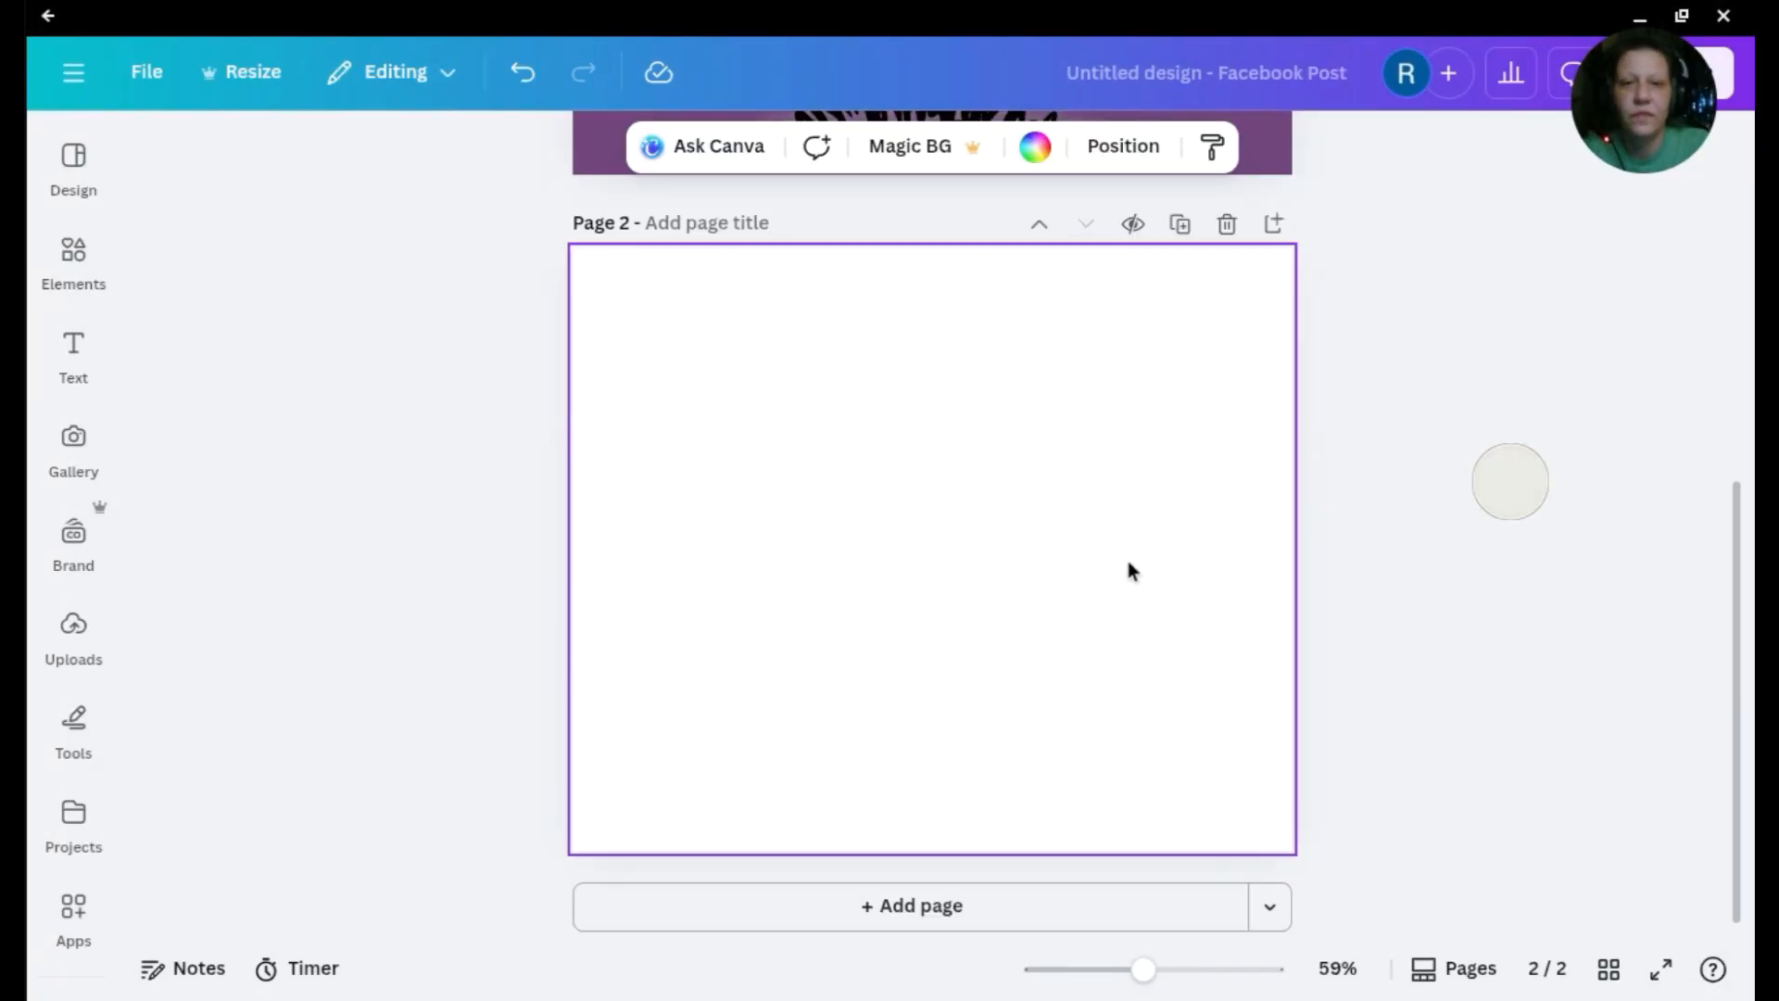
click(73, 357)
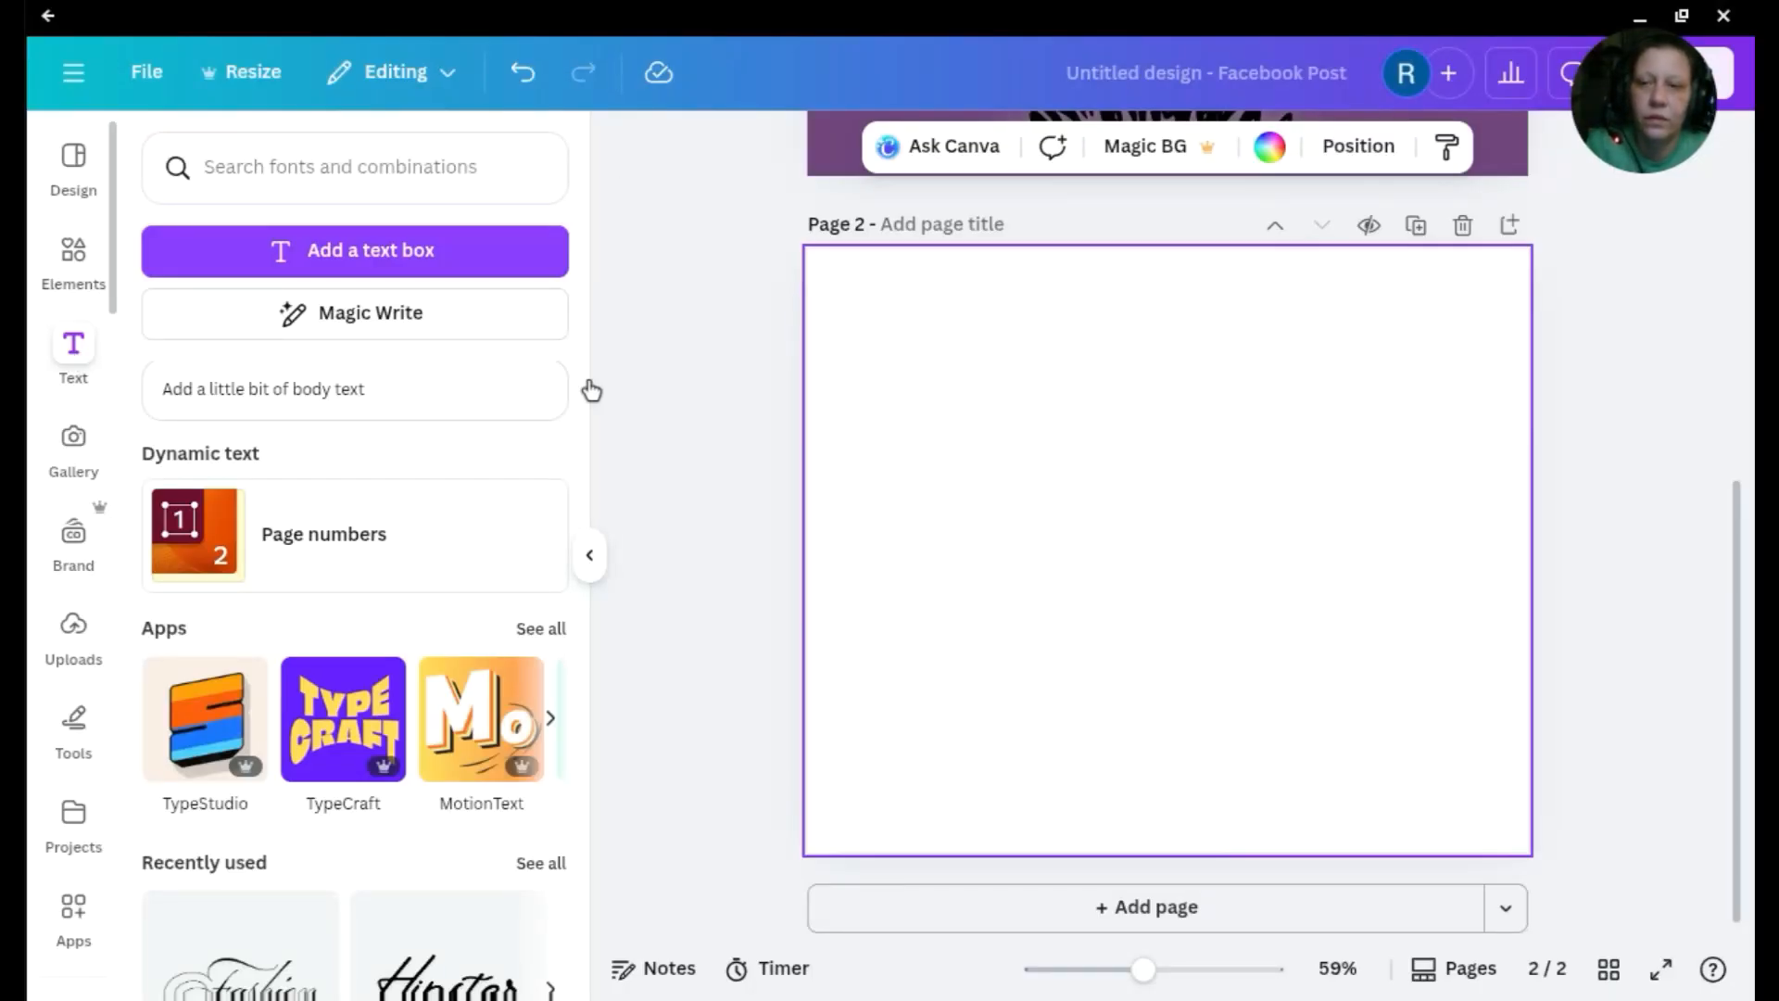
click(535, 264)
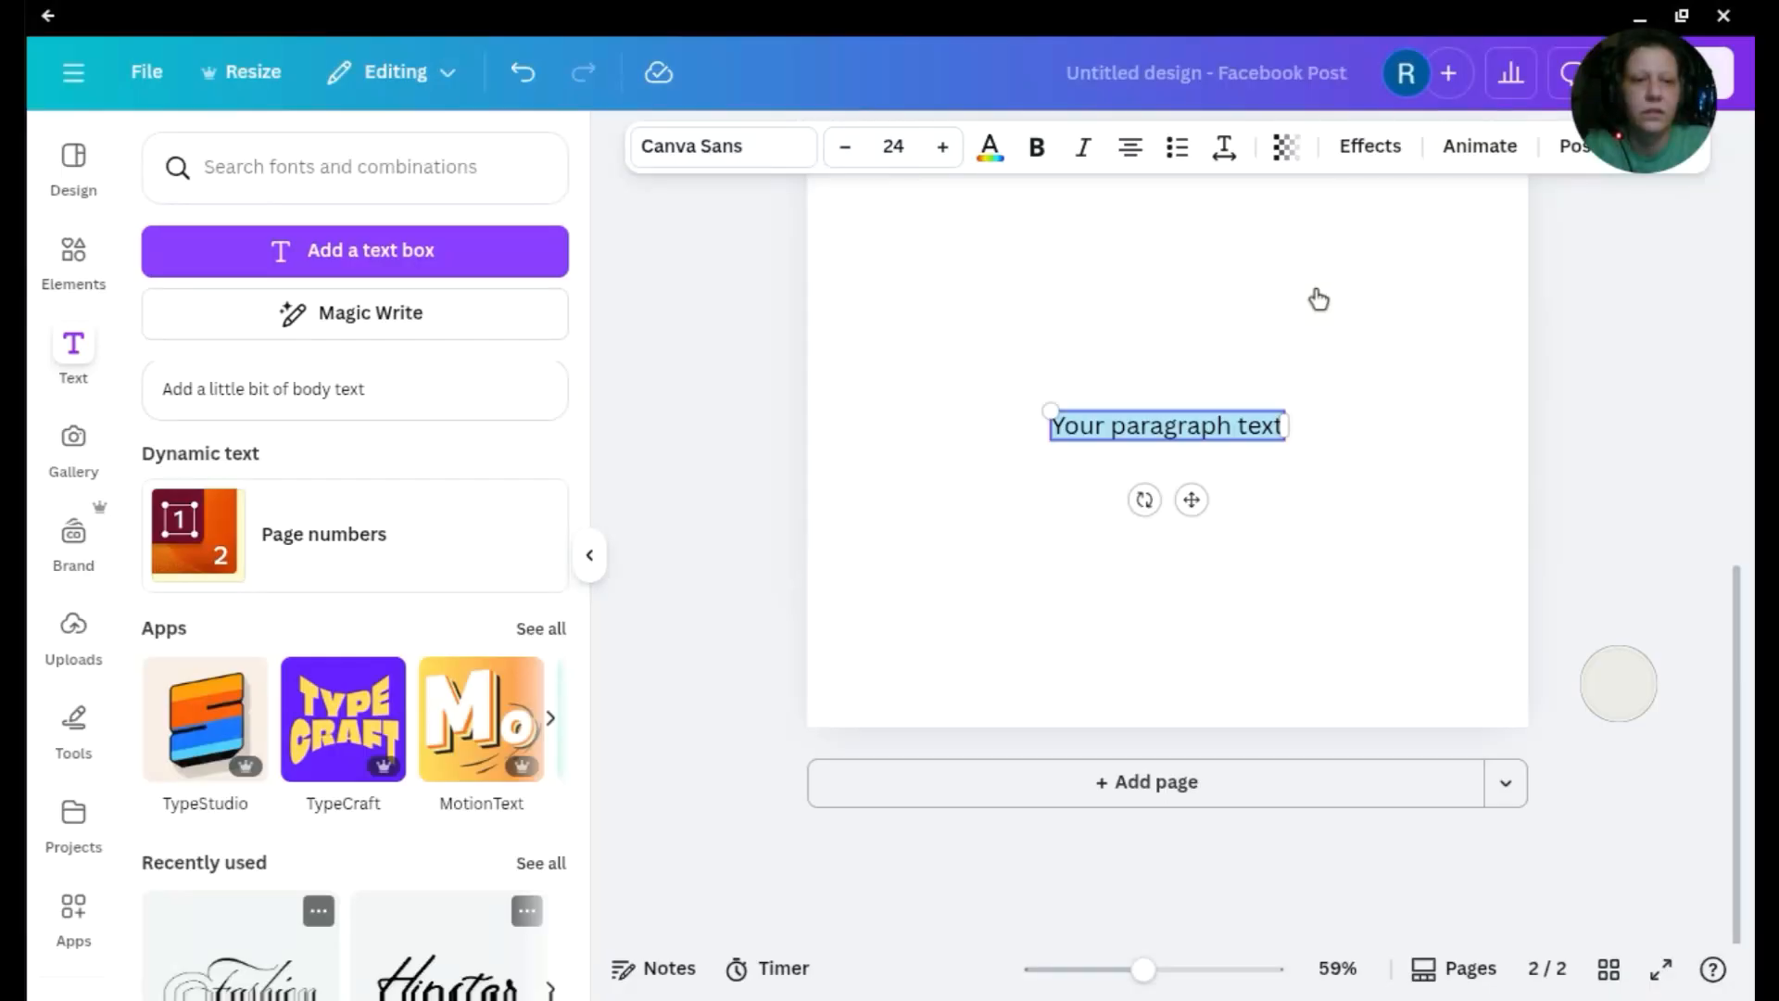
scroll(1317, 299, up, 1)
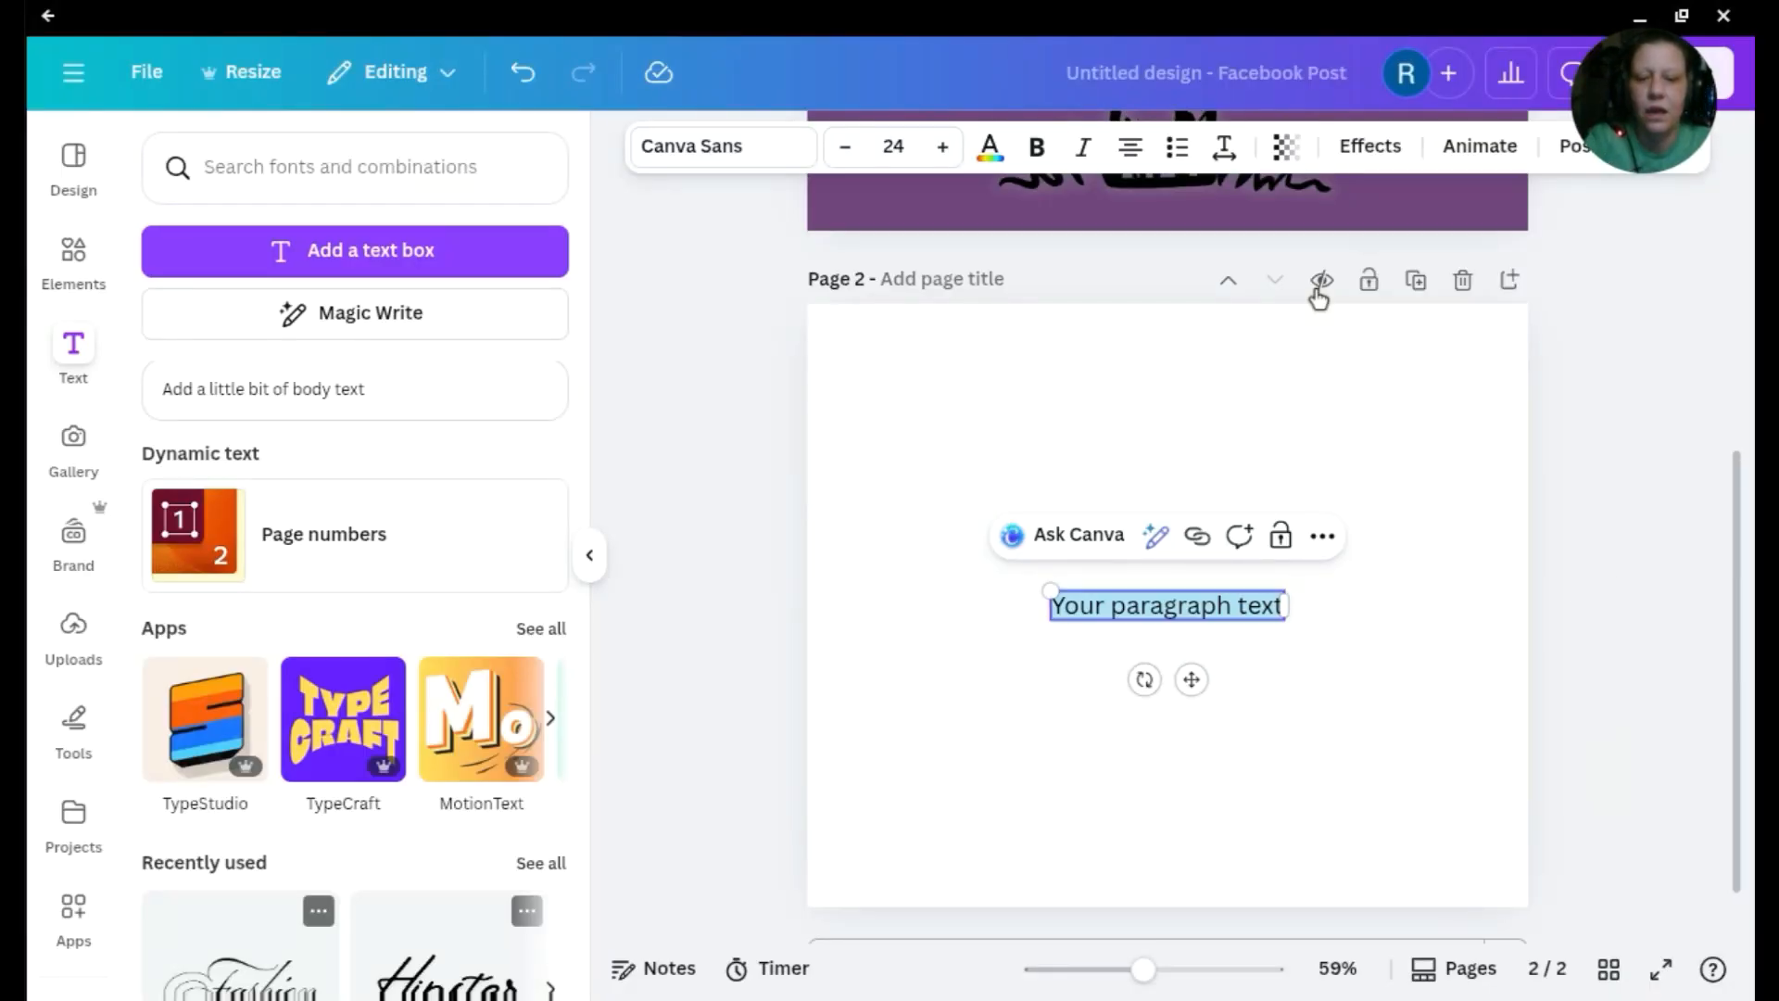
text(Flash)
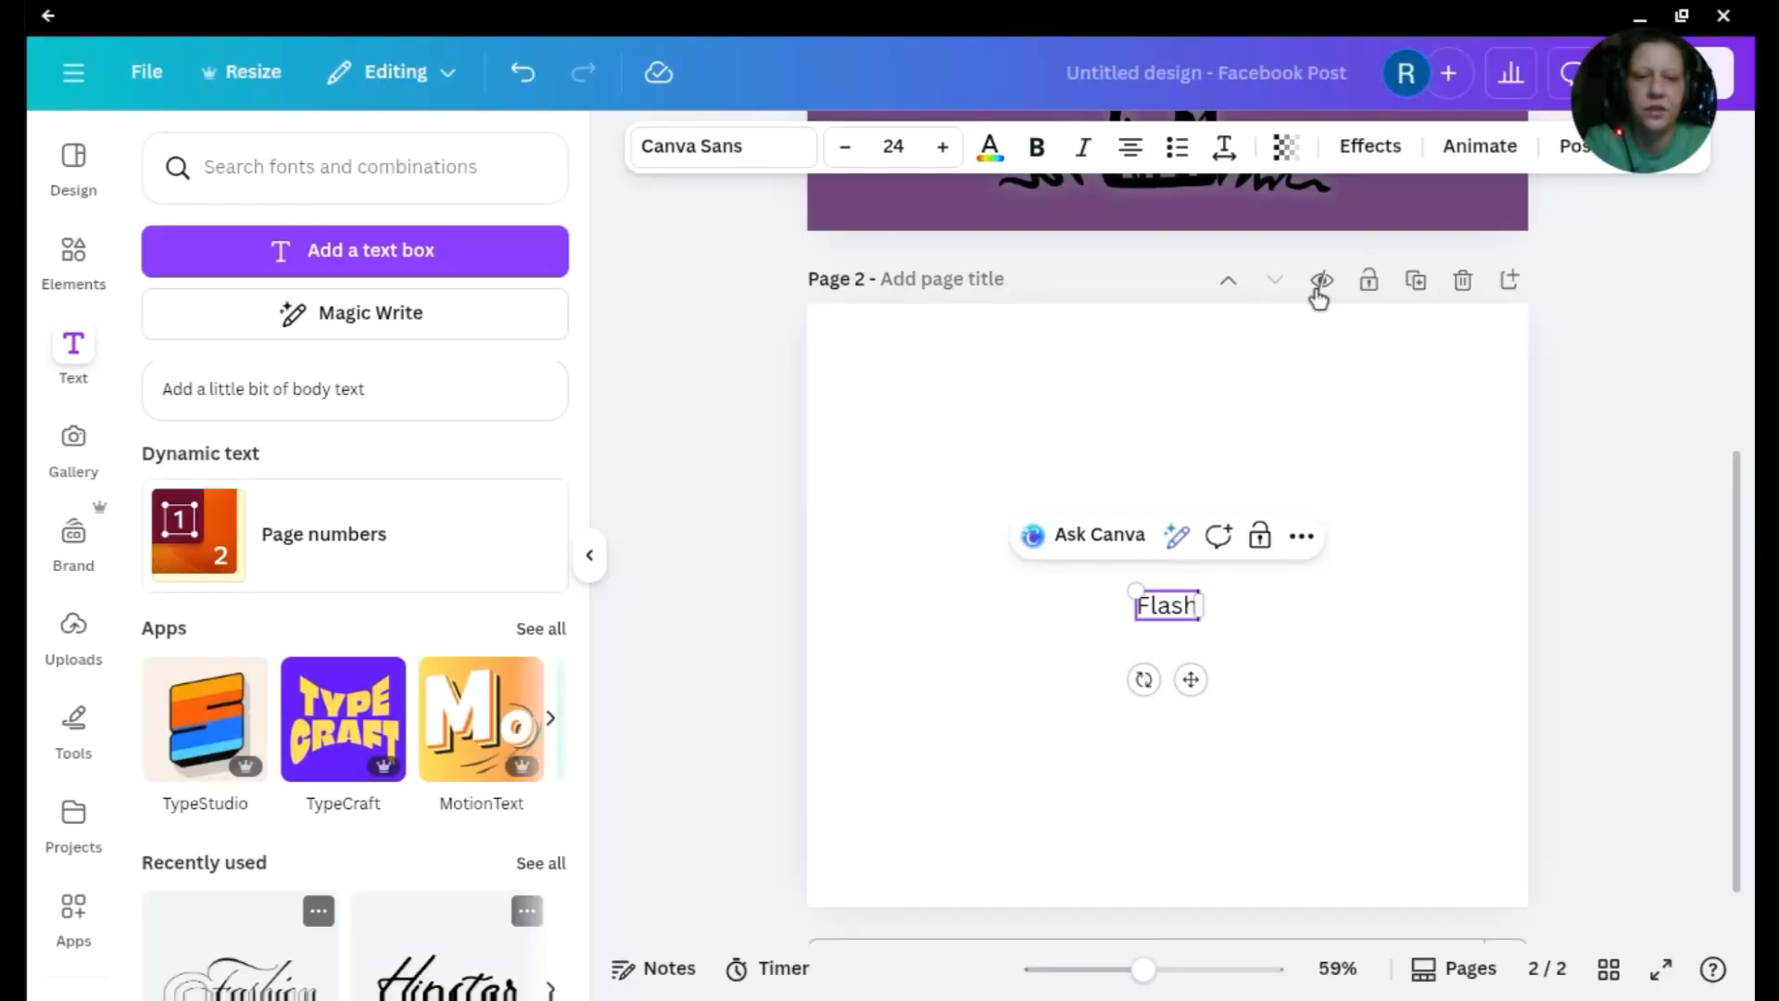
text( Sale)
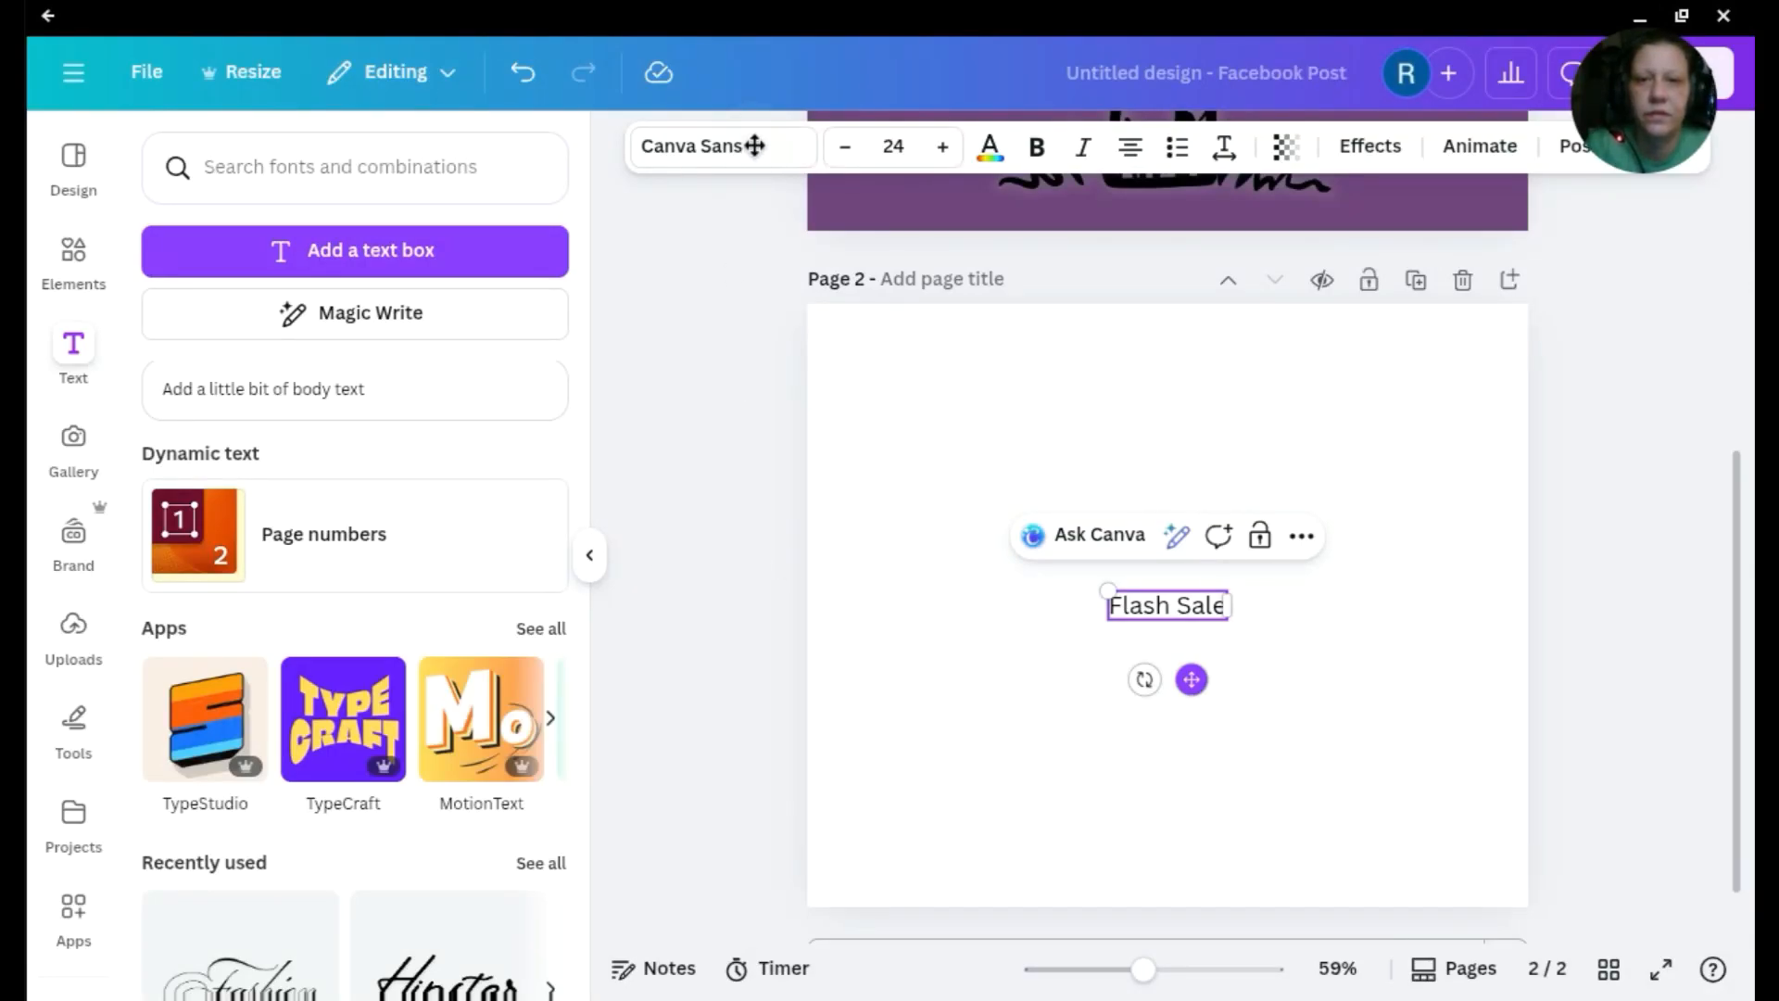
Change the font of the "Flash Sale" text to Agbalumo
click(690, 156)
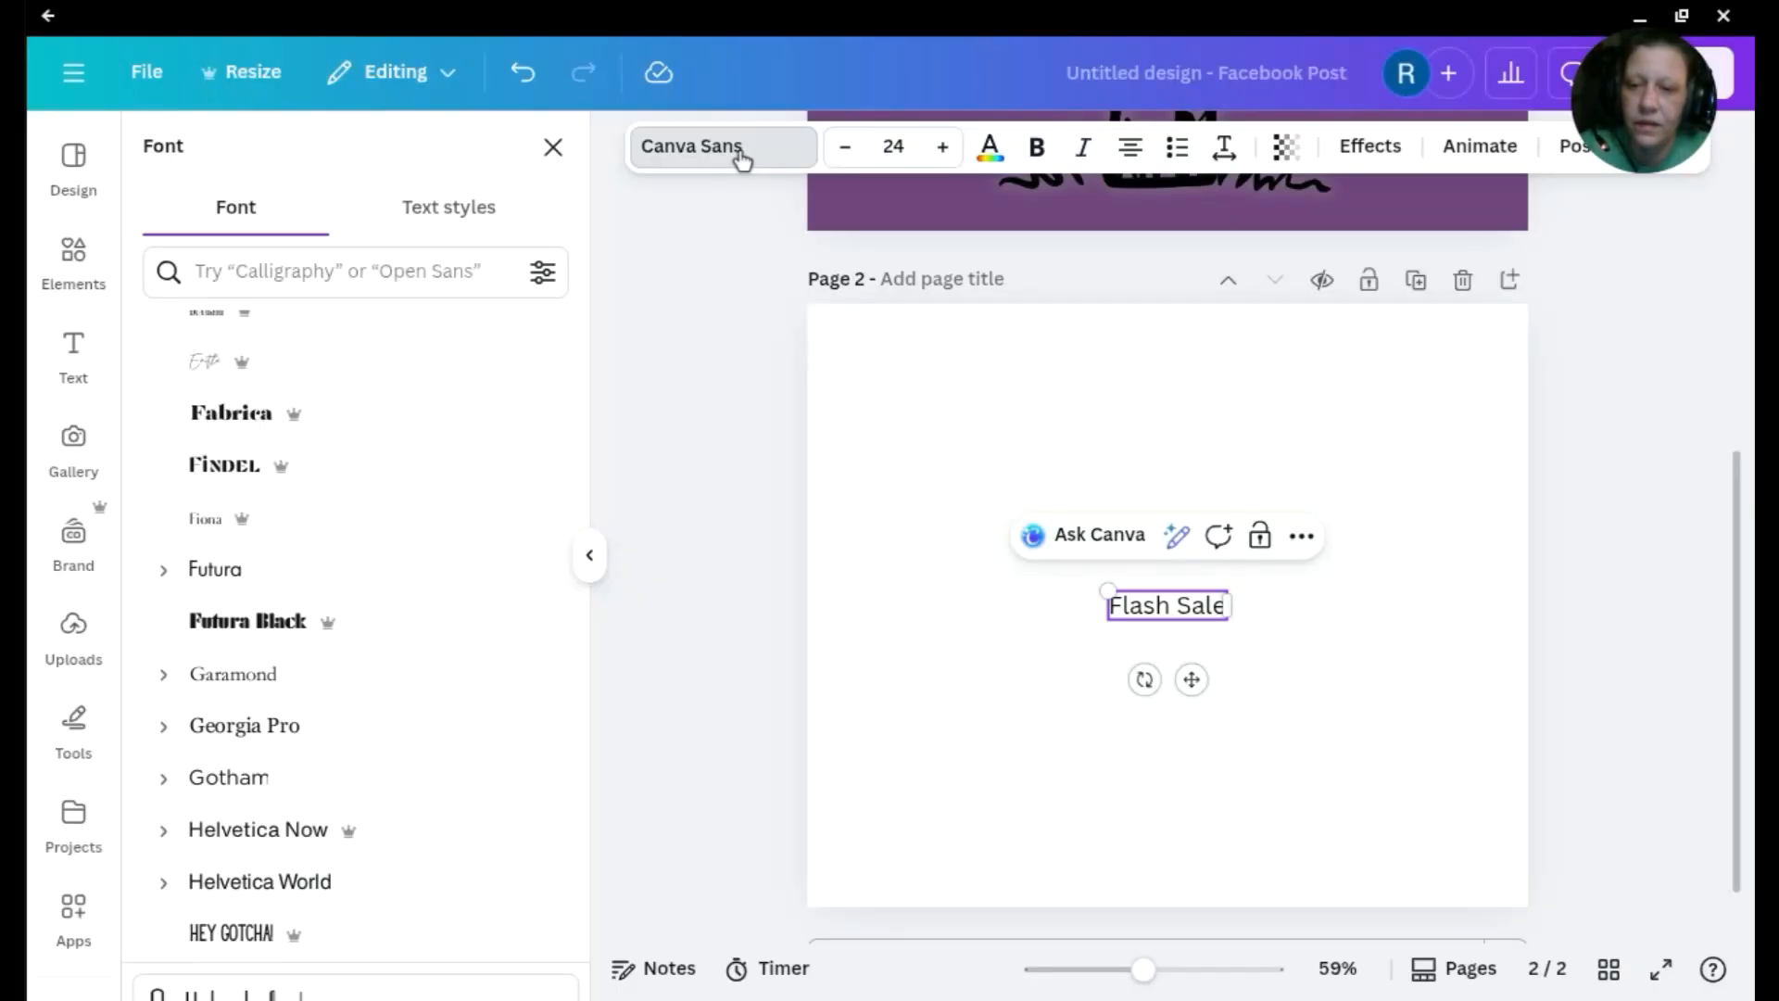
scroll(226, 555, down, 8)
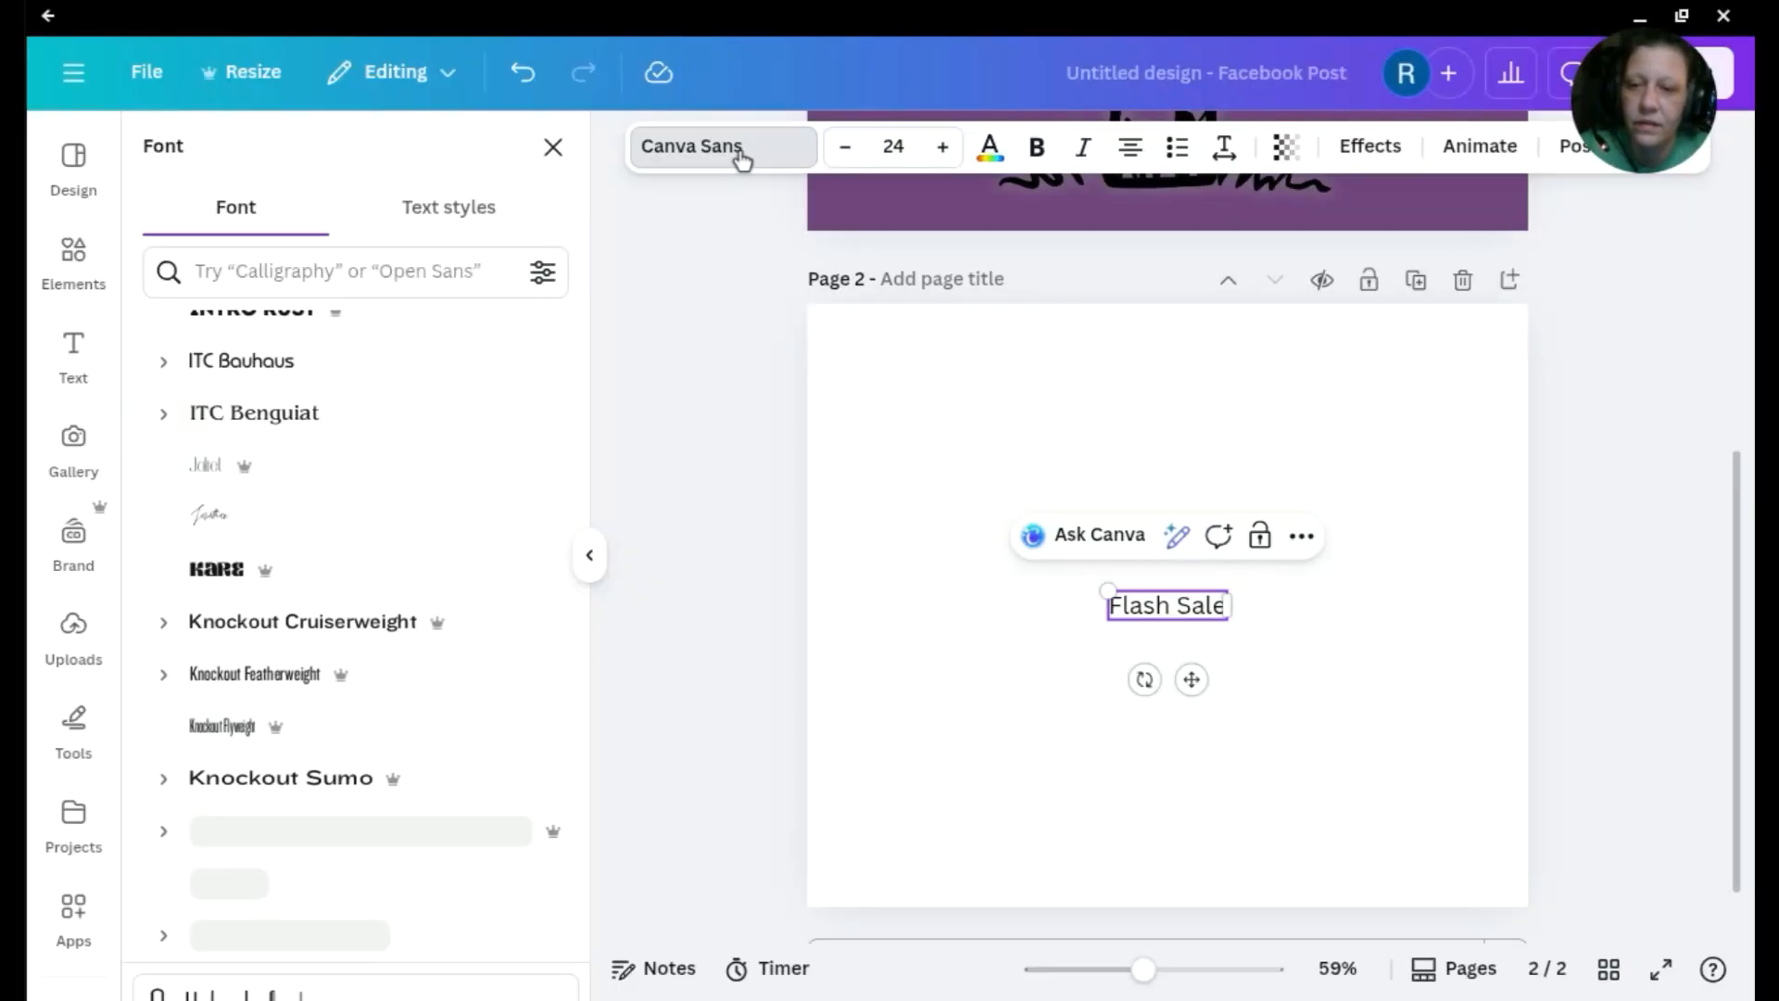
scroll(226, 636, down, 5)
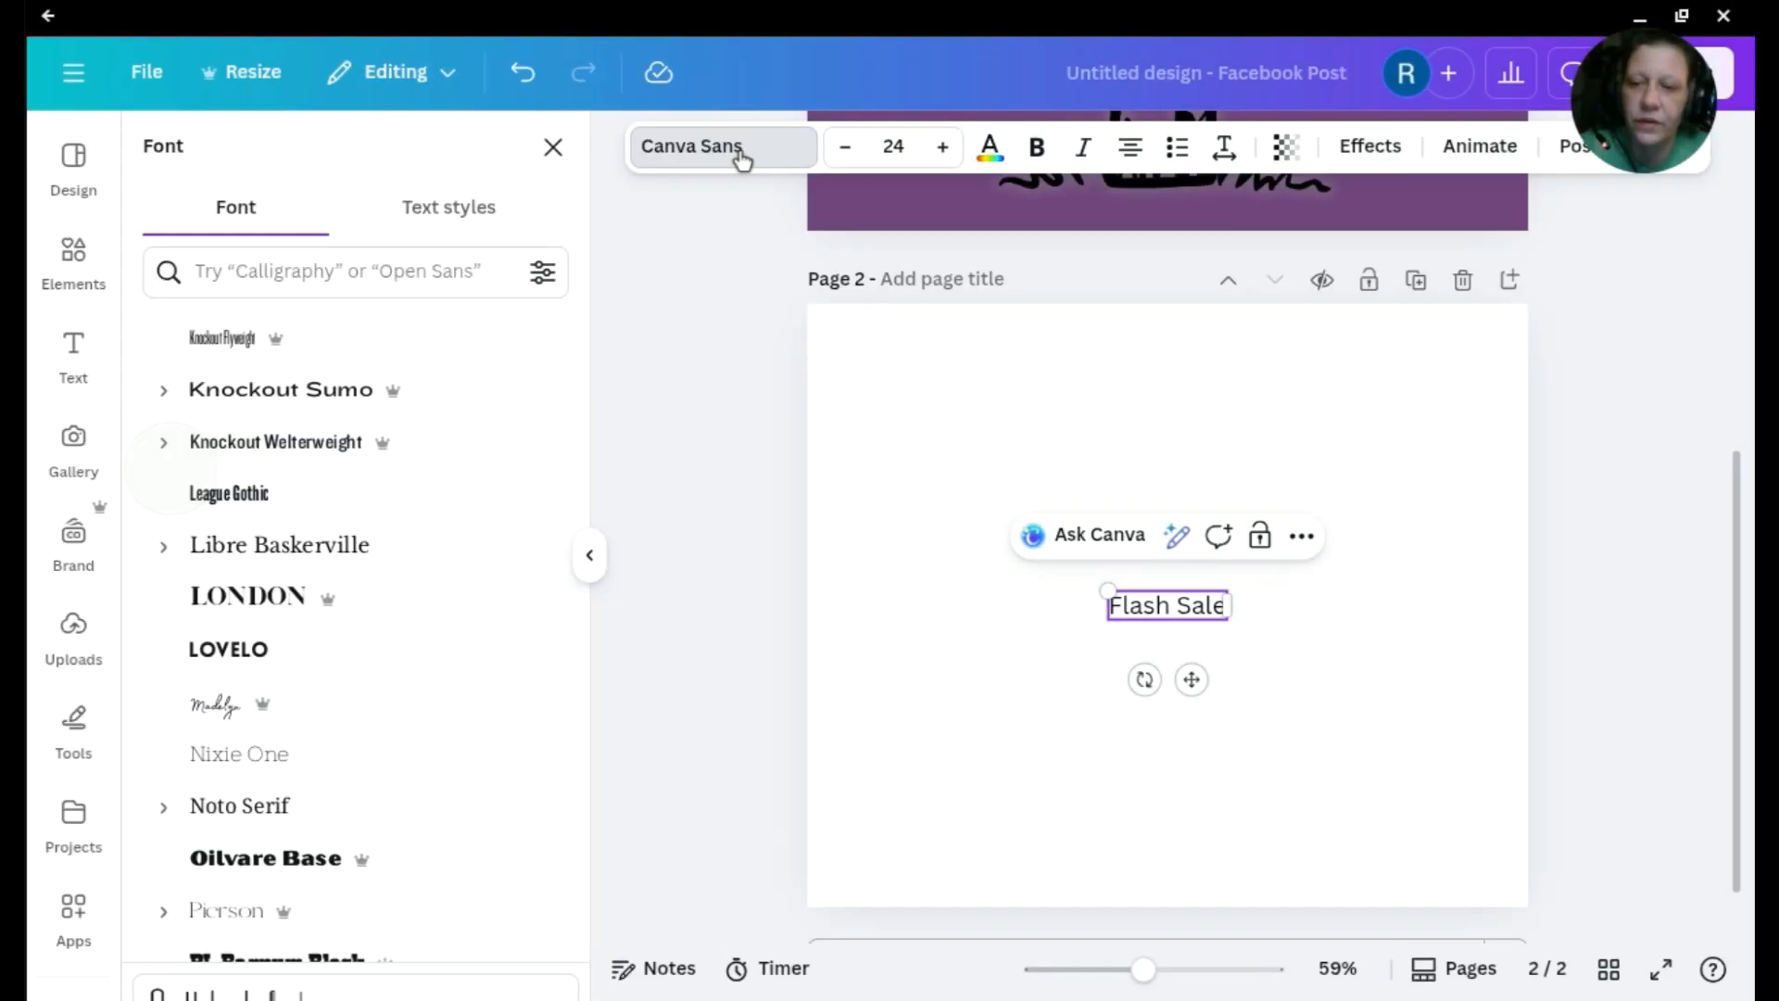
scroll(199, 501, down, 3)
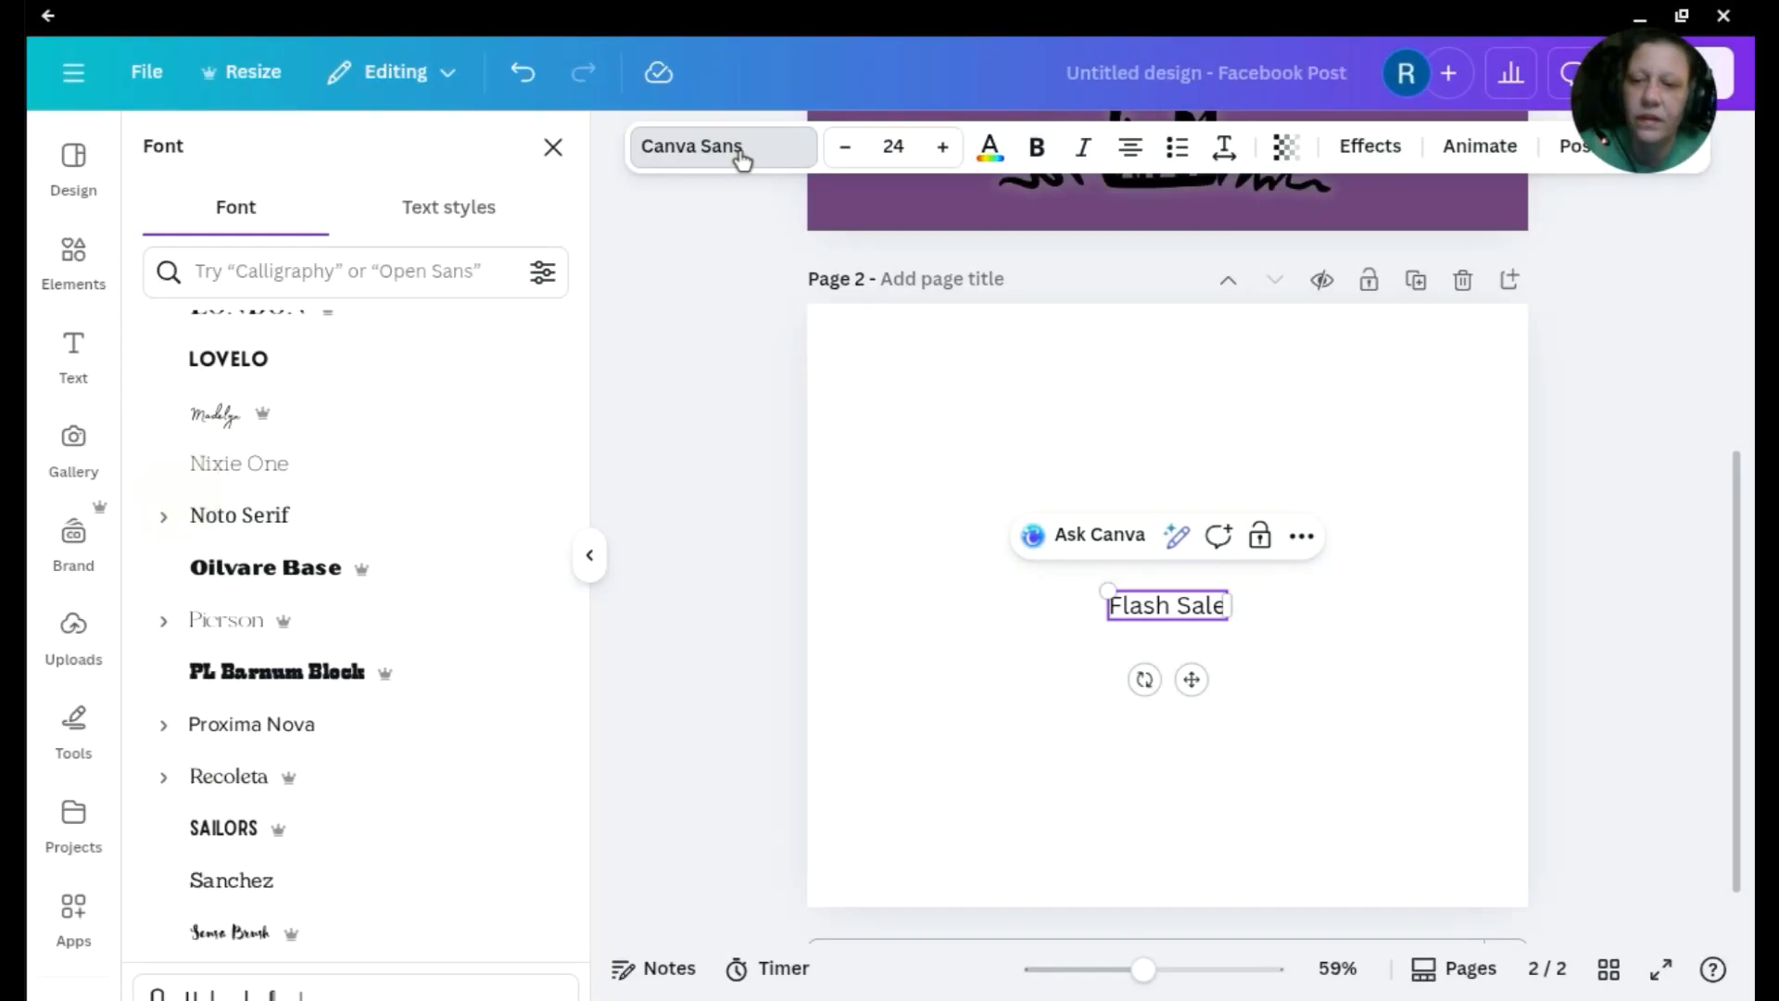
scroll(185, 500, down, 4)
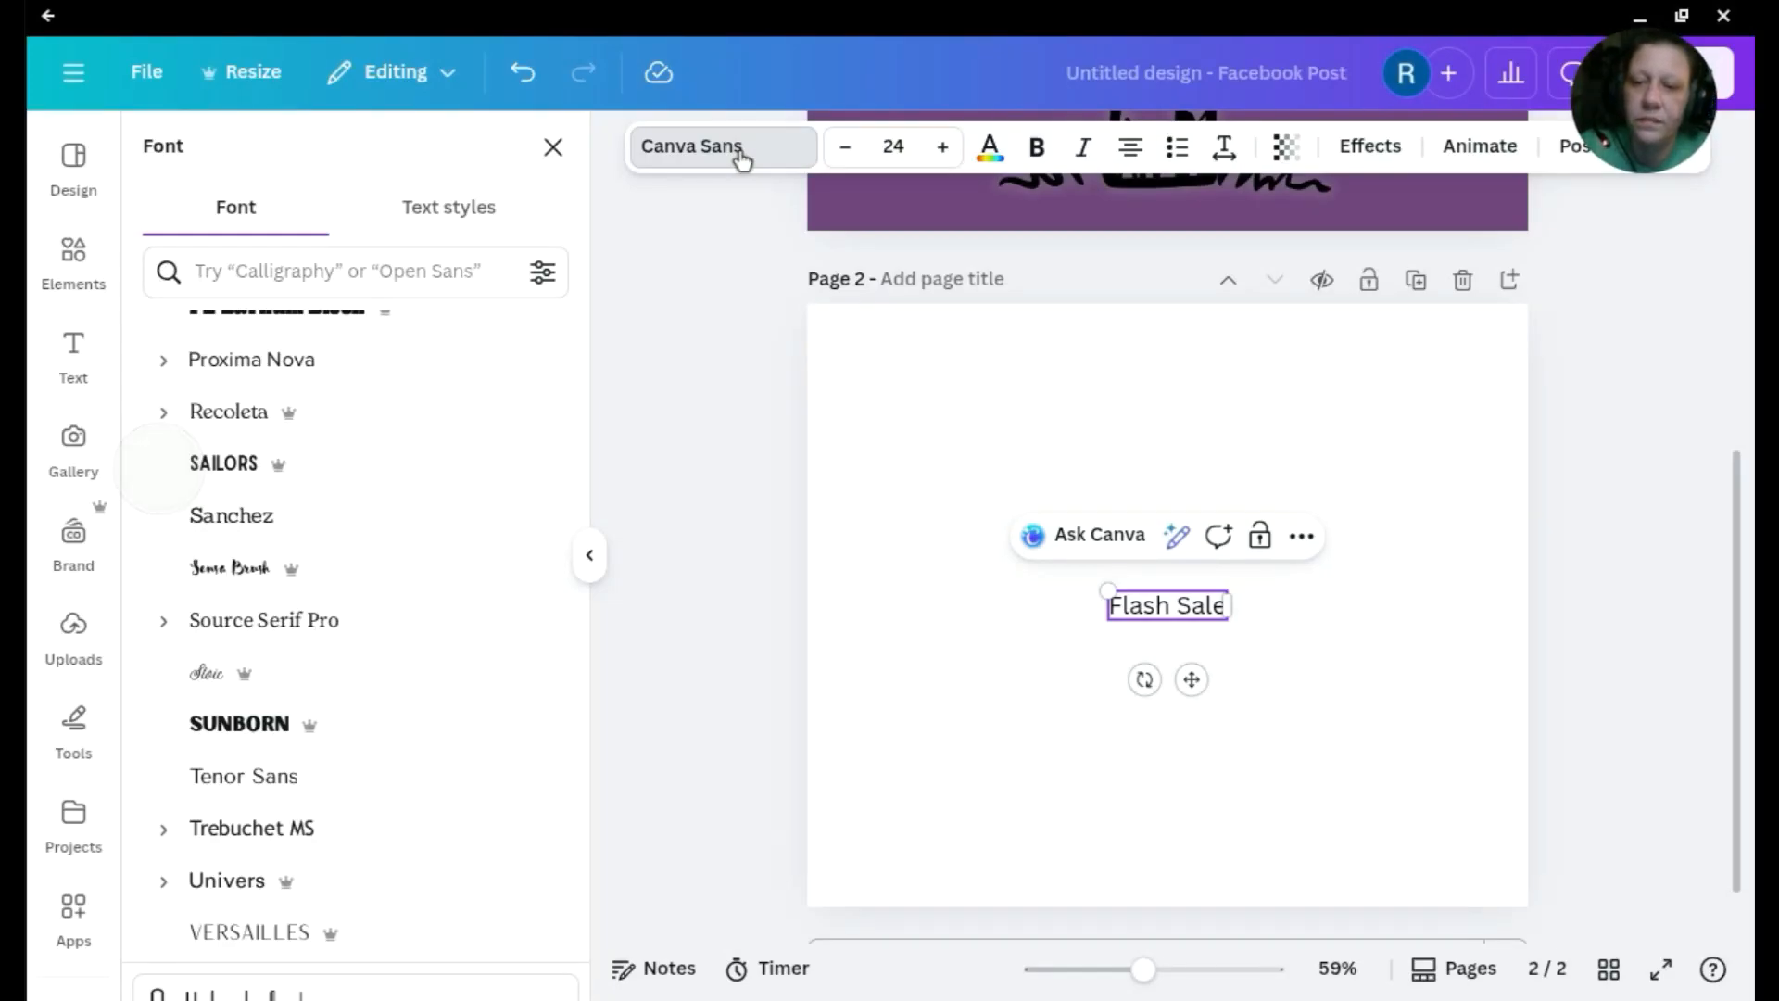
scroll(278, 630, down, 4)
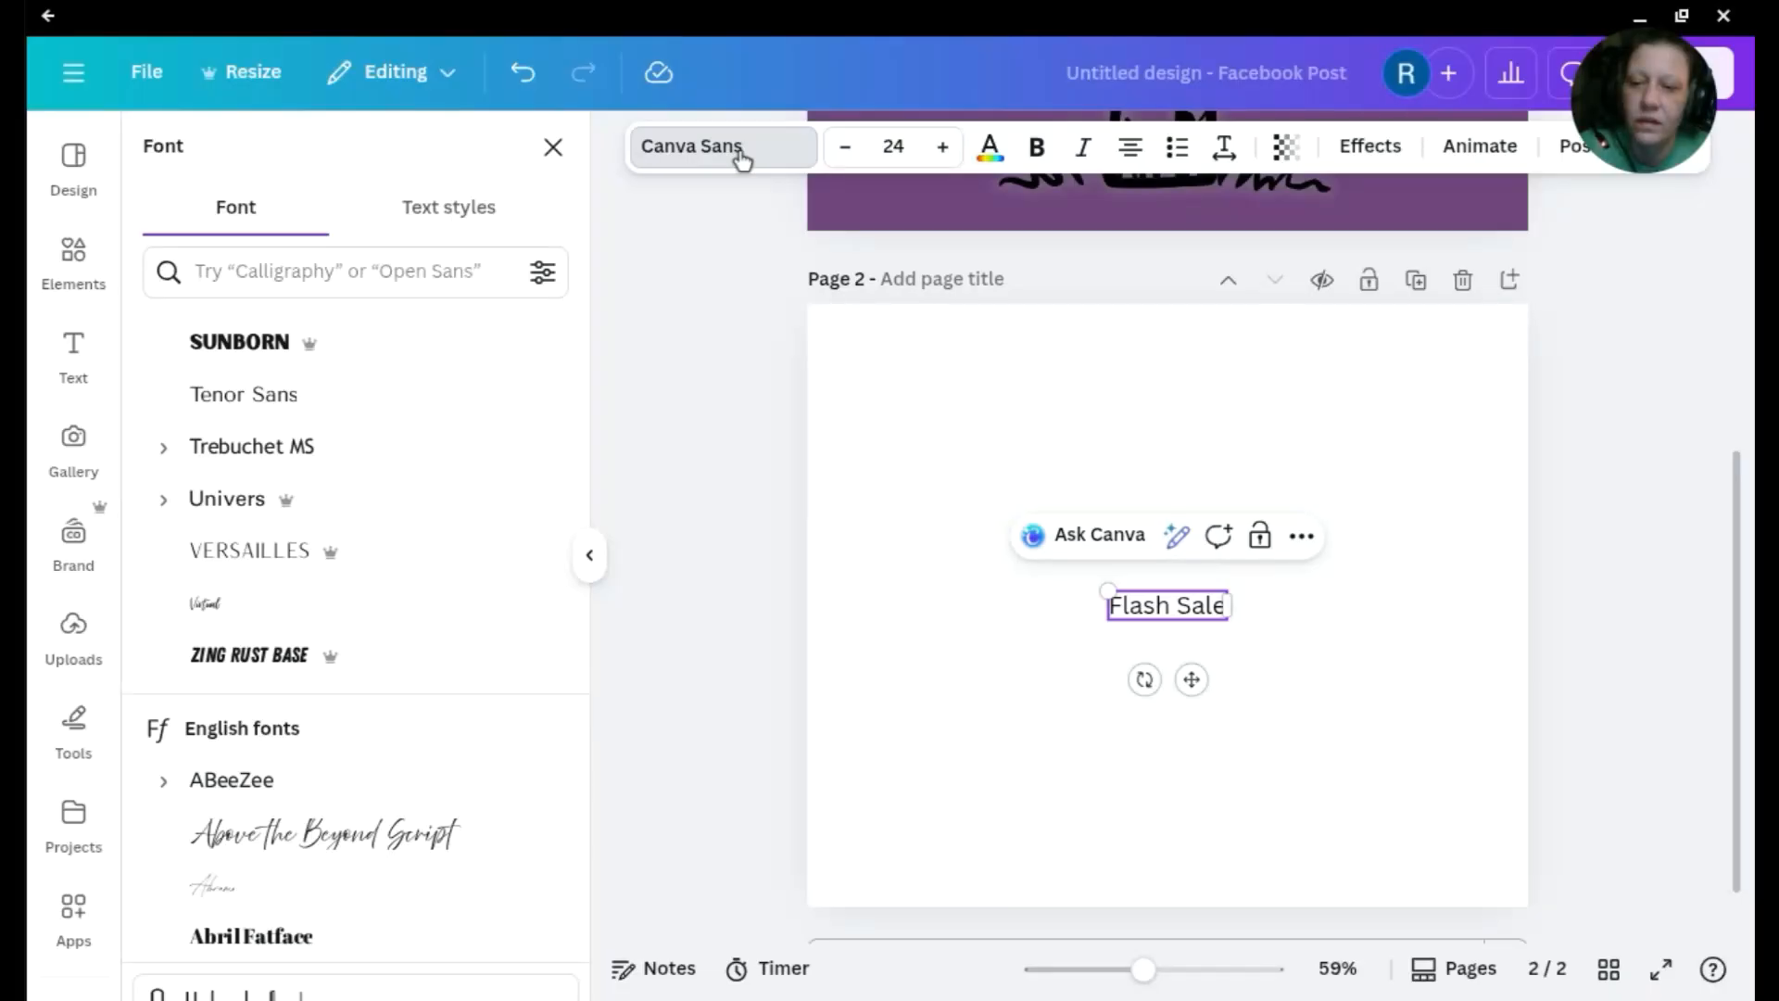
scroll(278, 630, down, 4)
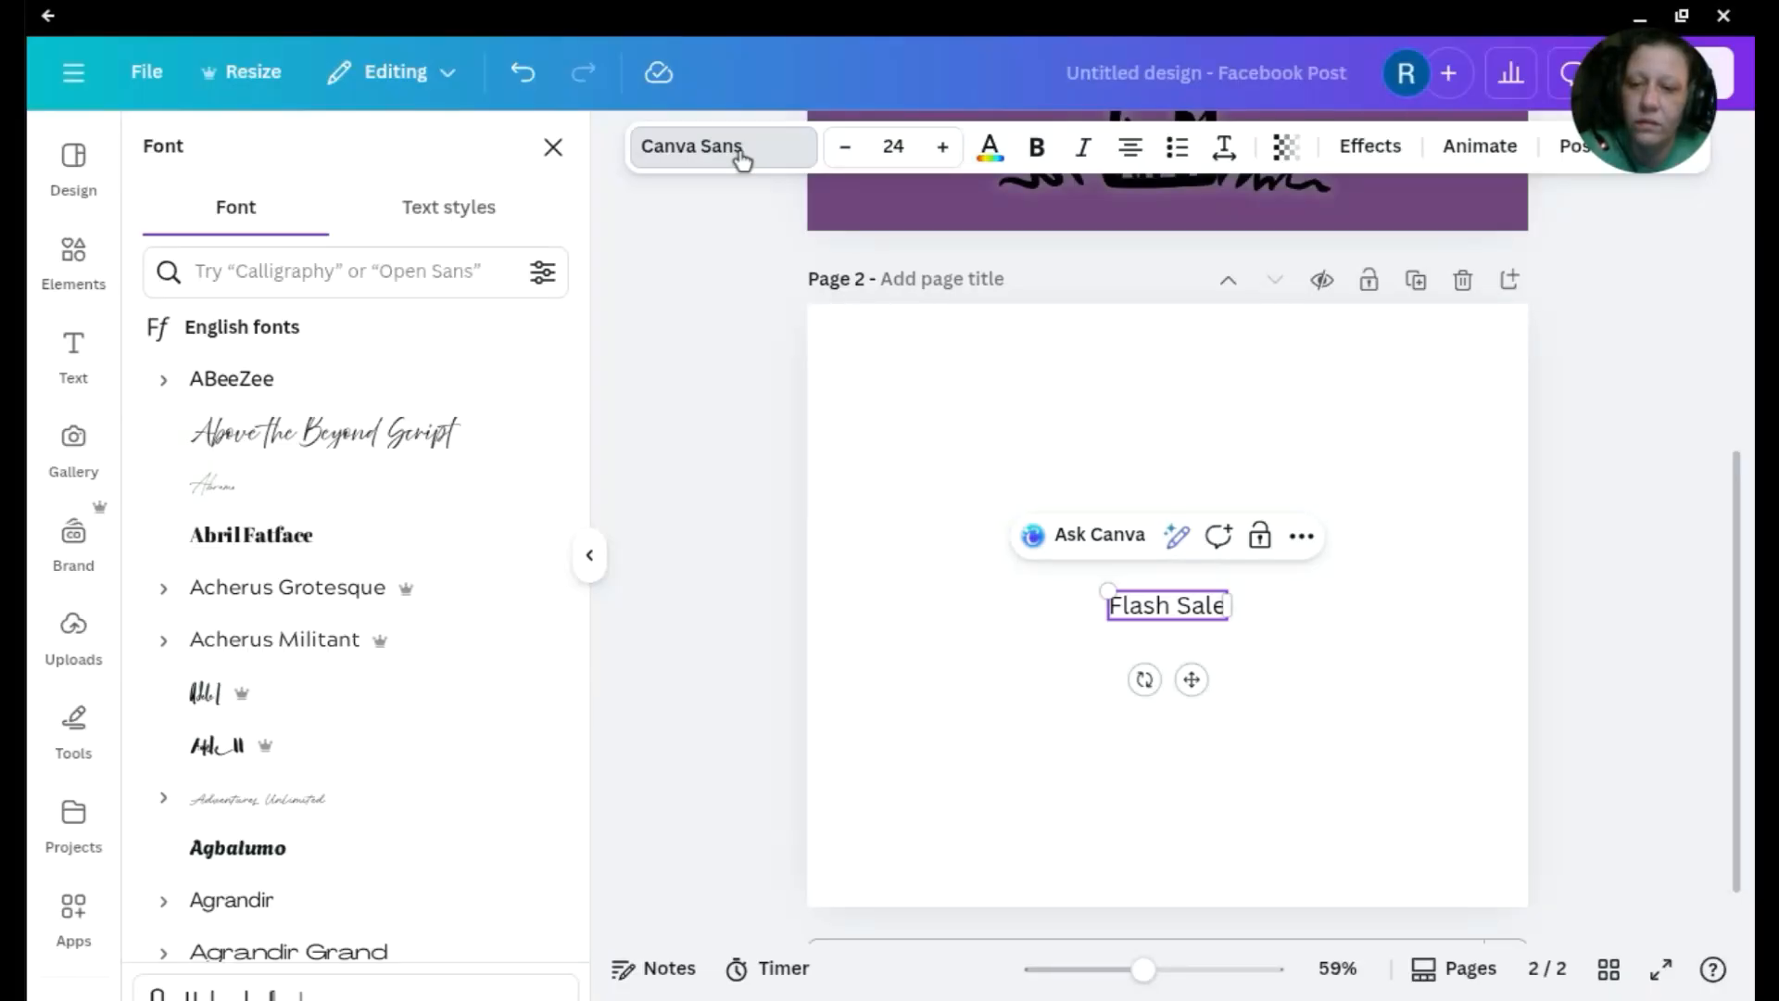
click(238, 847)
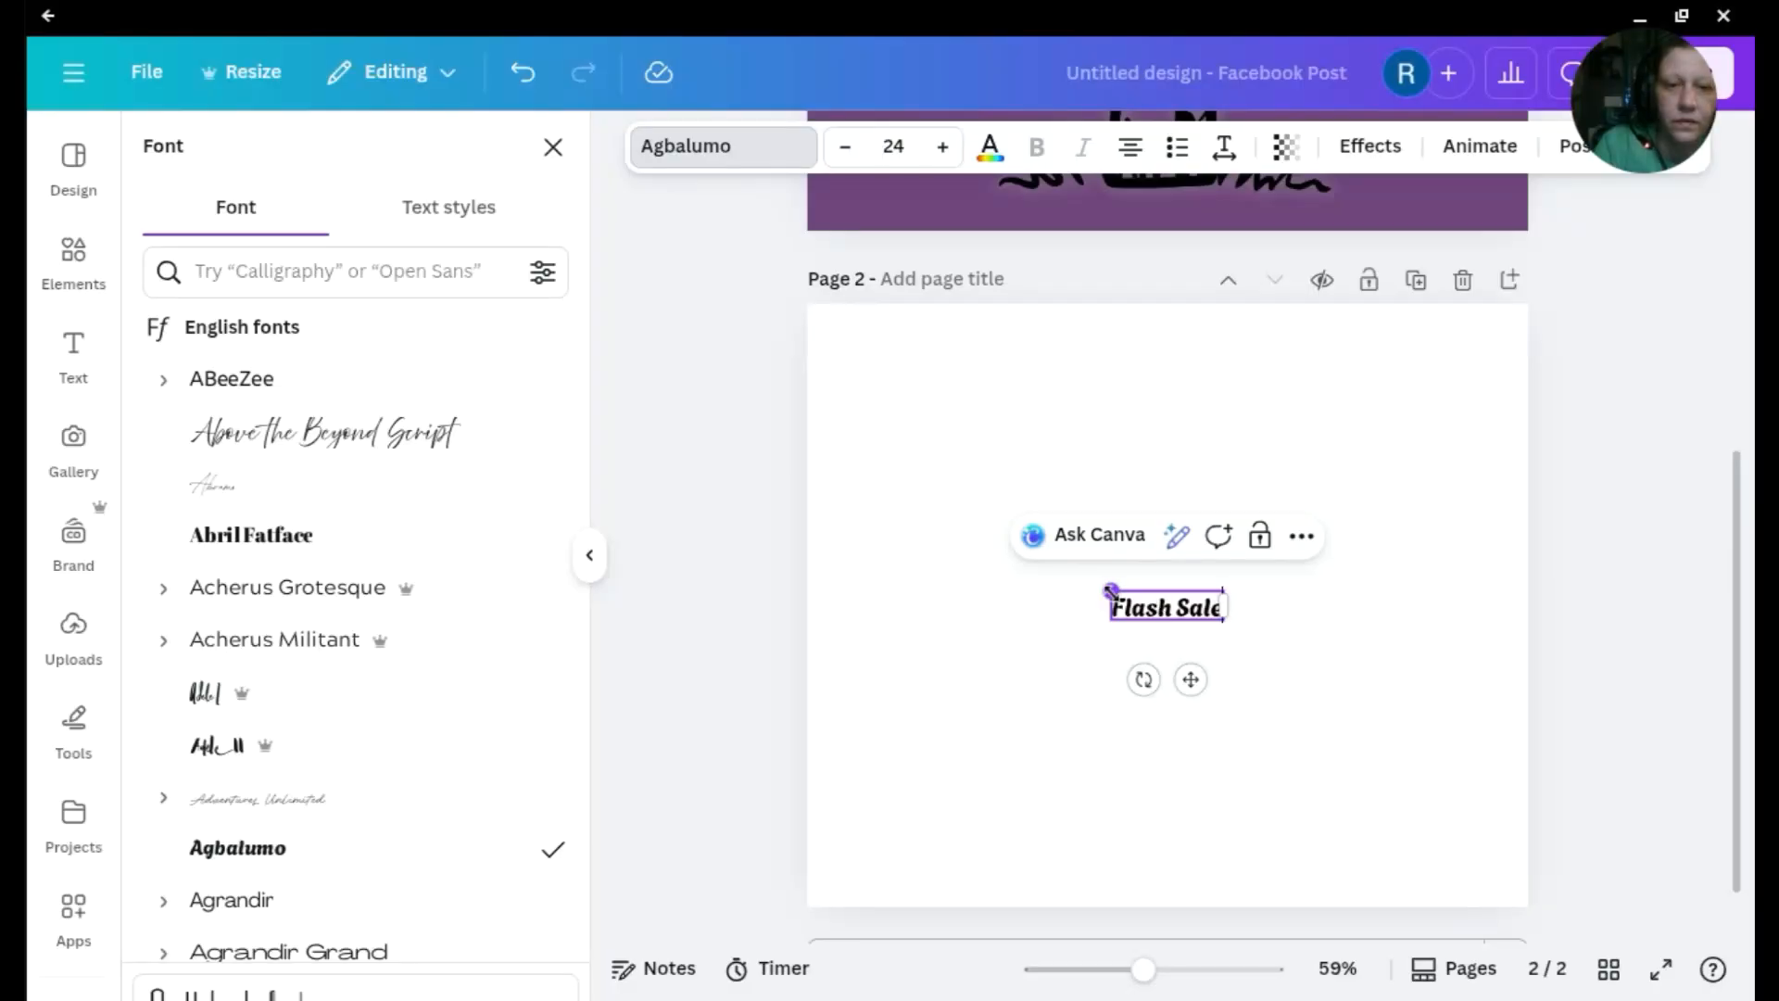
Enlarge the "Flash Sale" text to a font size of about 94.5 and deselect it
drag(1110, 589, 943, 476)
click(589, 554)
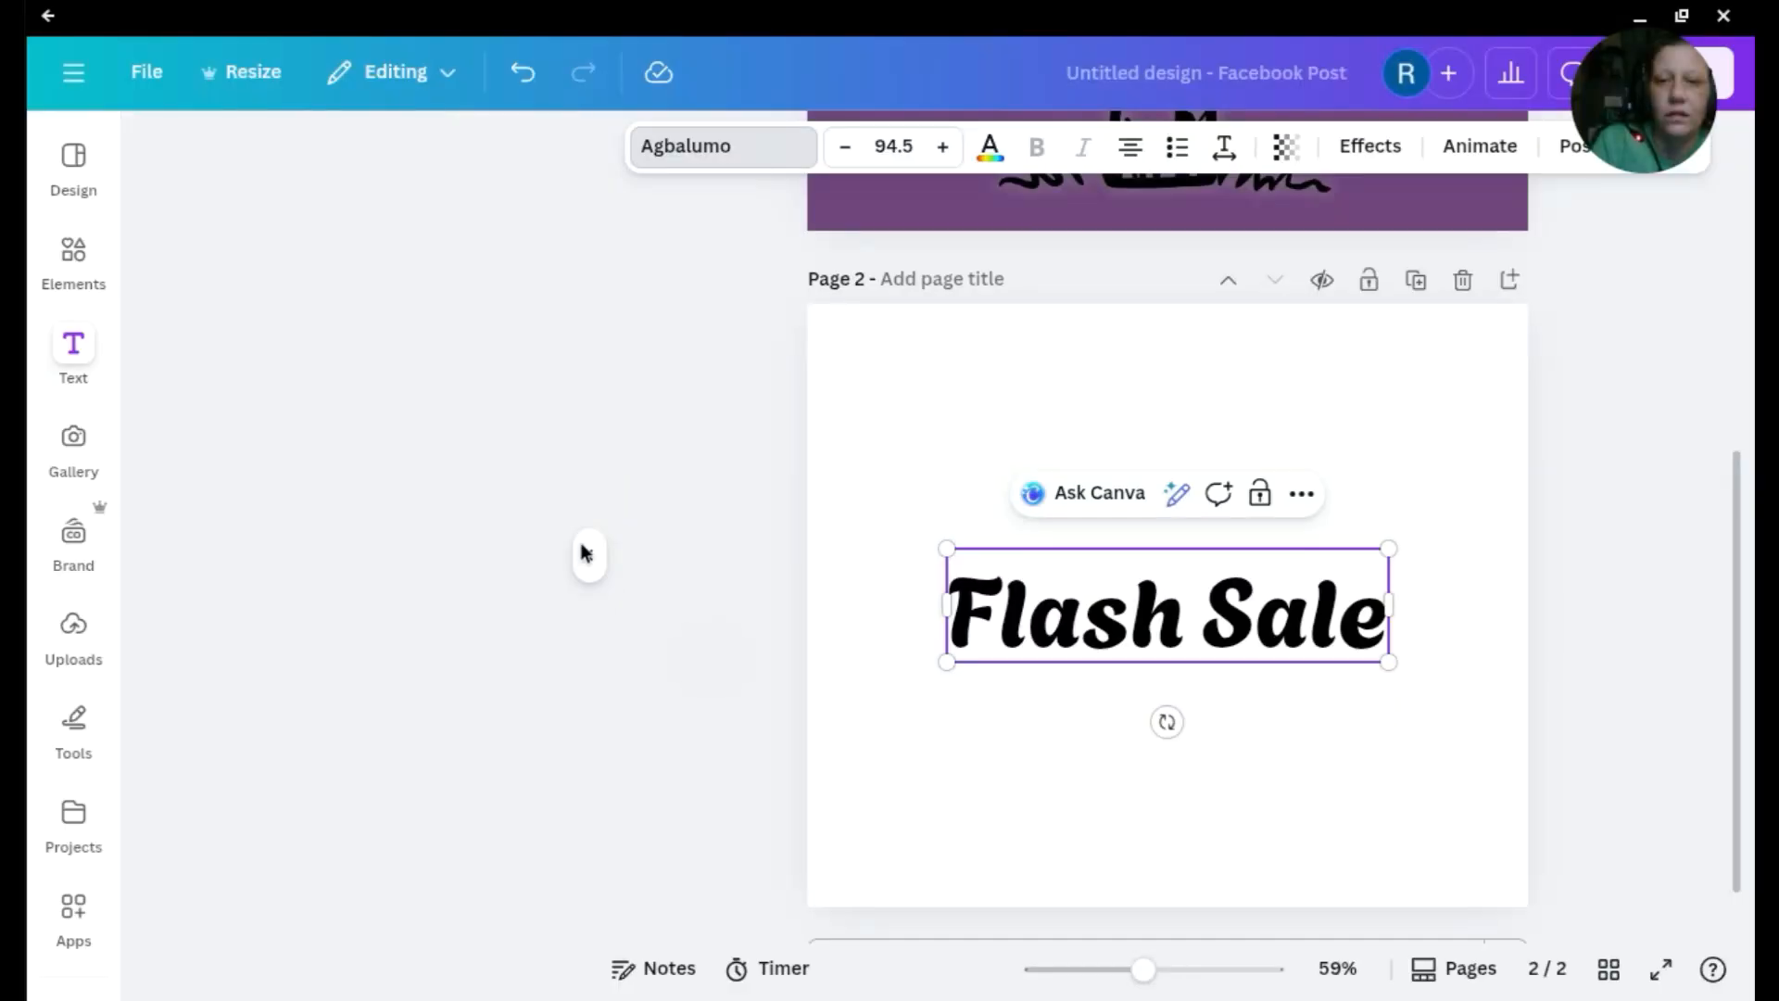
click(584, 554)
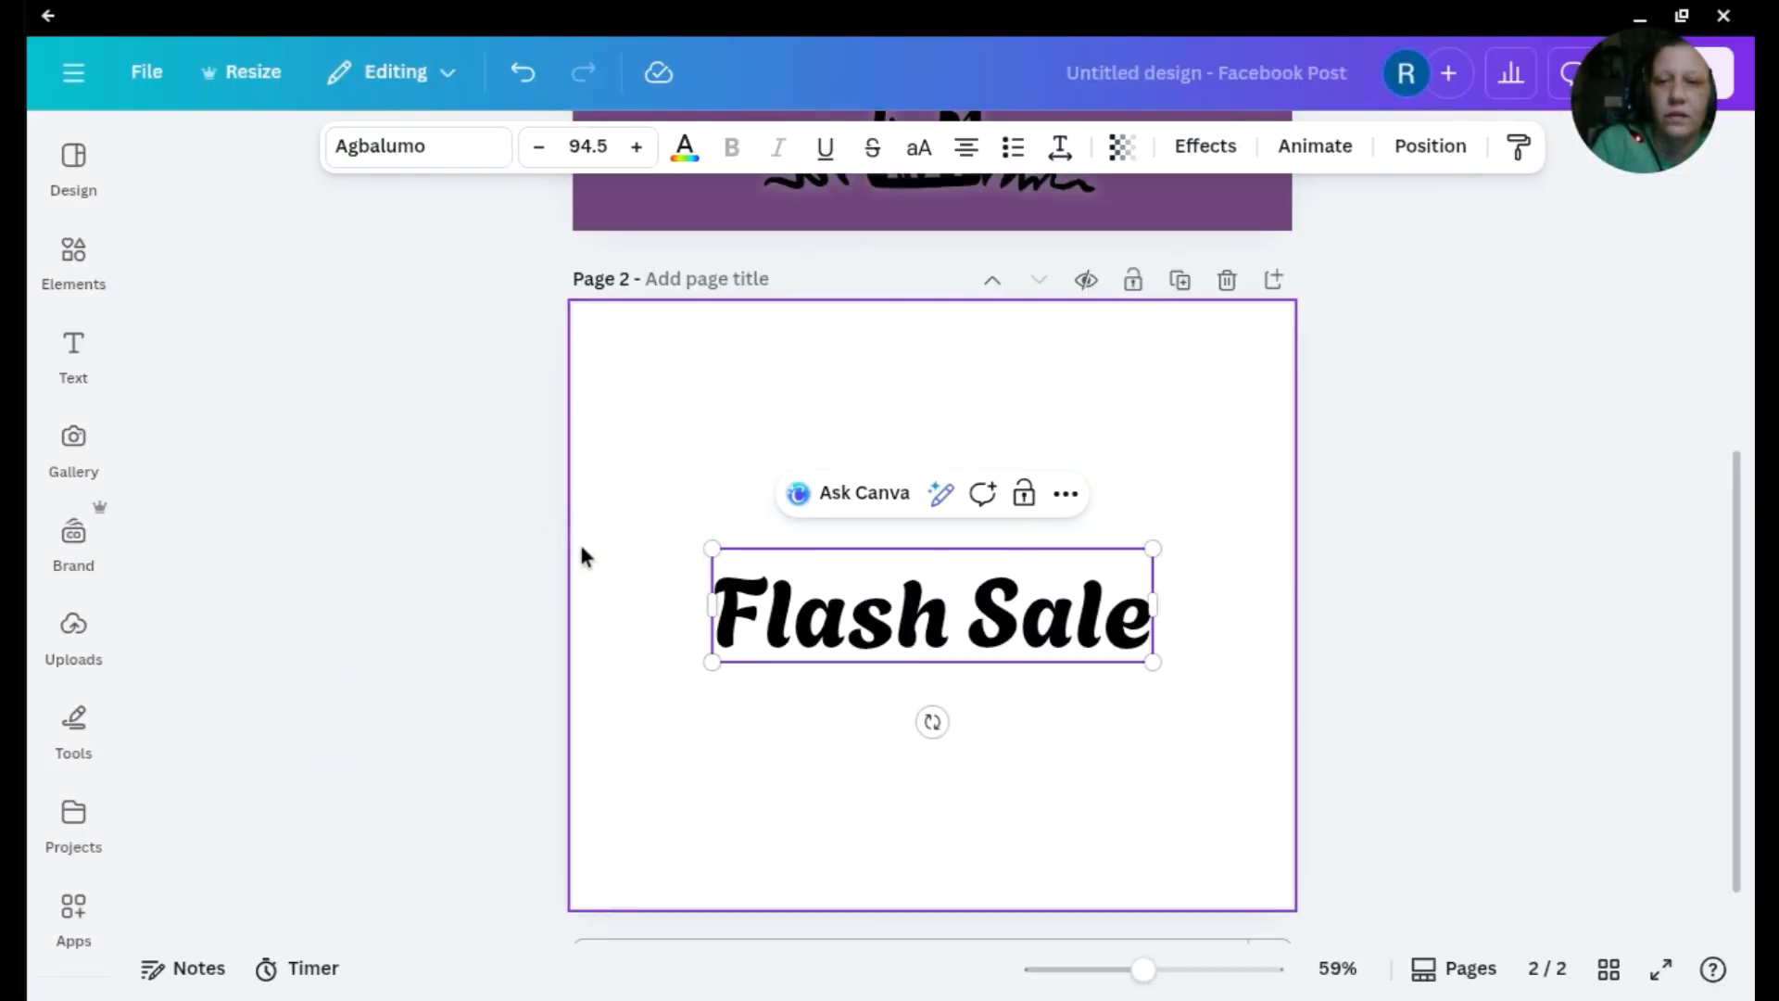
click(602, 371)
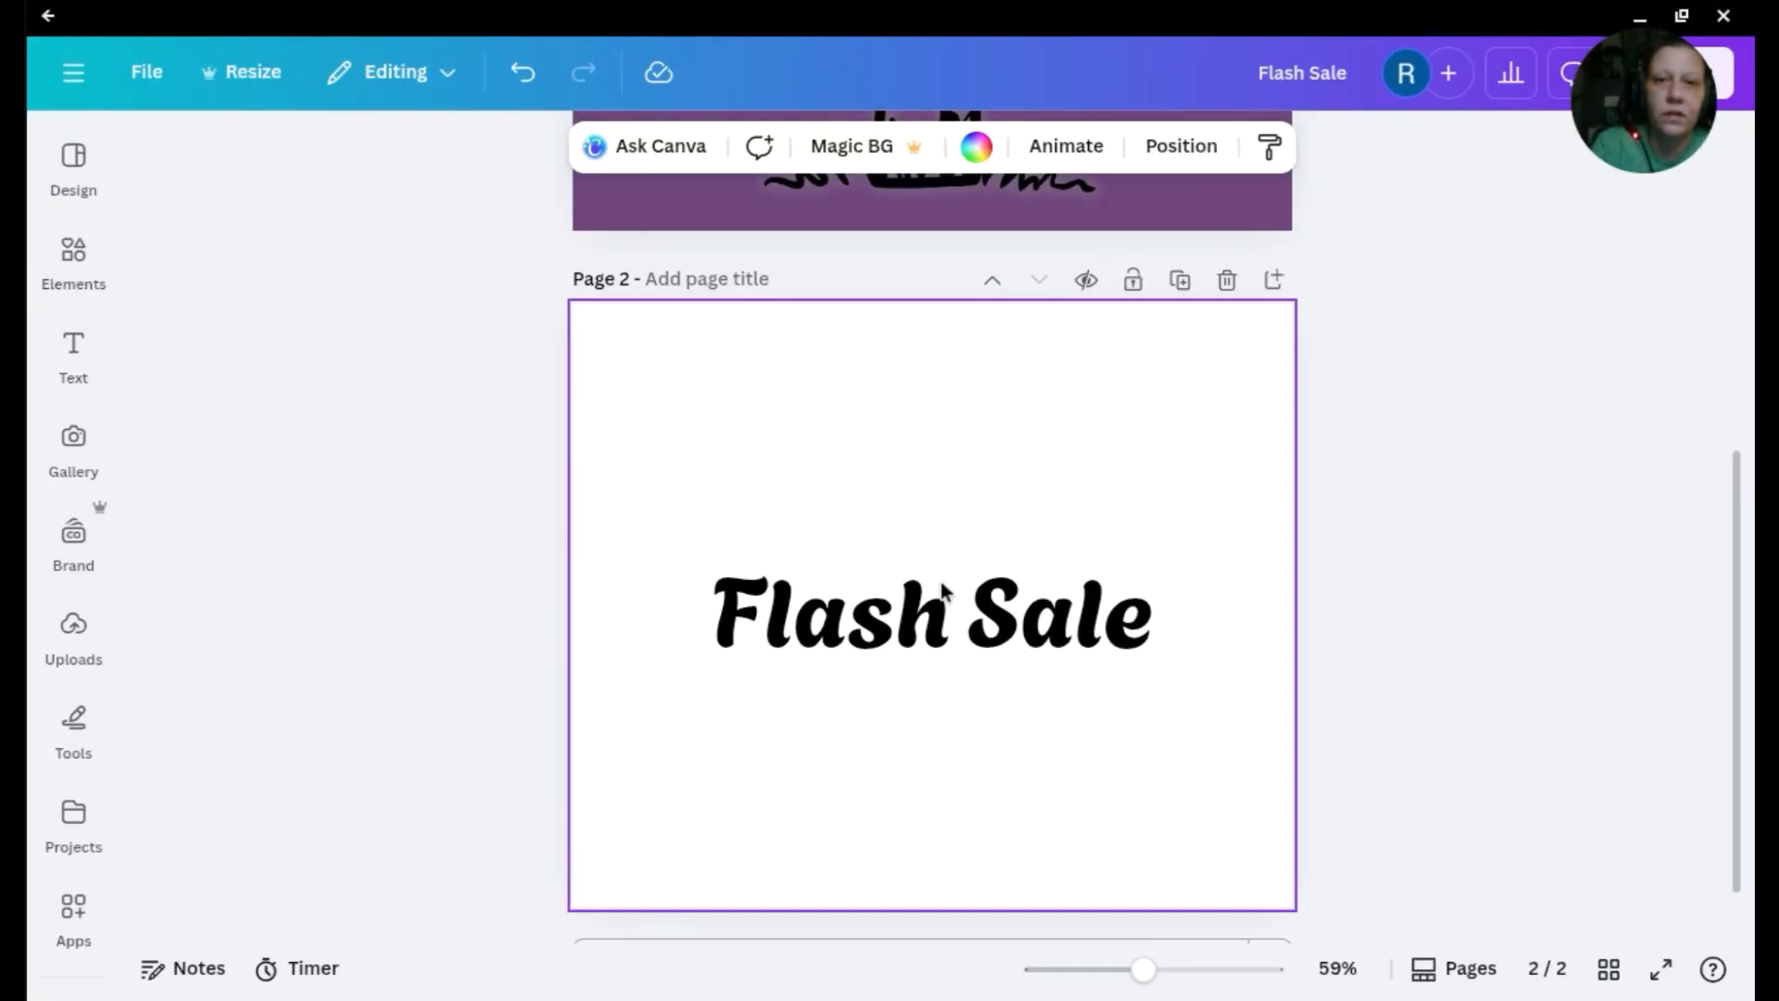
Try the "Flash Sale" text in all capitals and restore its original letter case
click(860, 639)
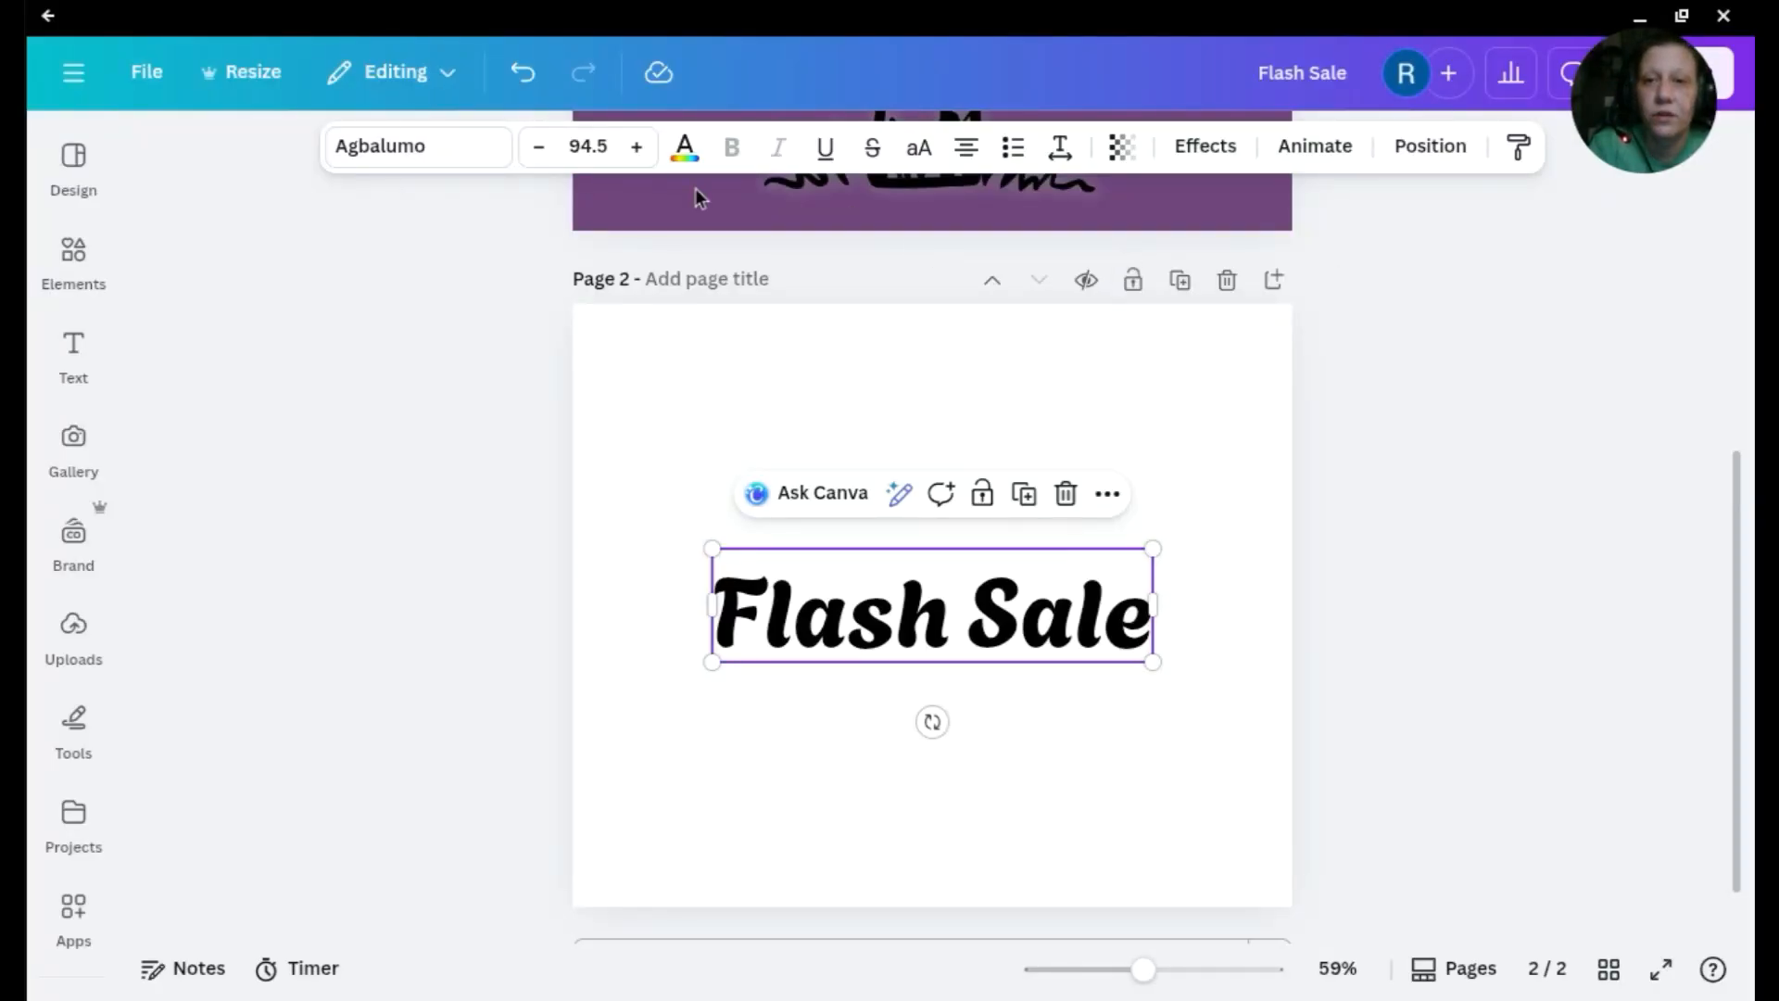
click(441, 165)
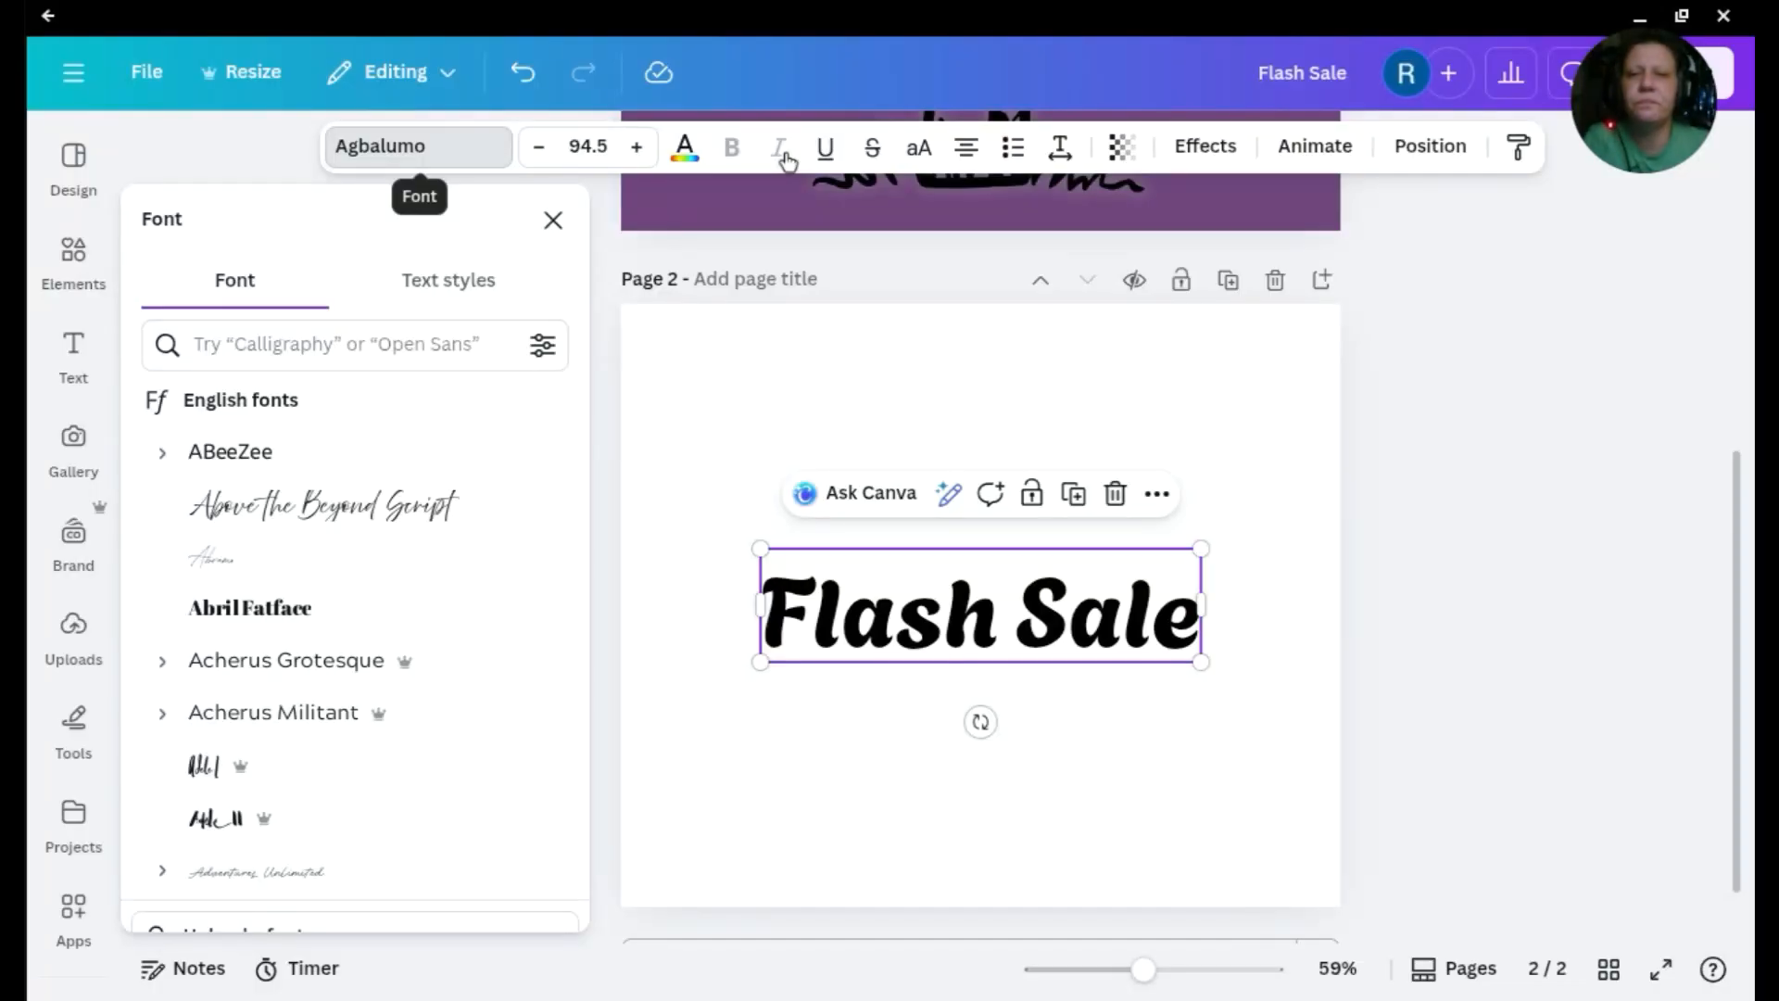
click(920, 153)
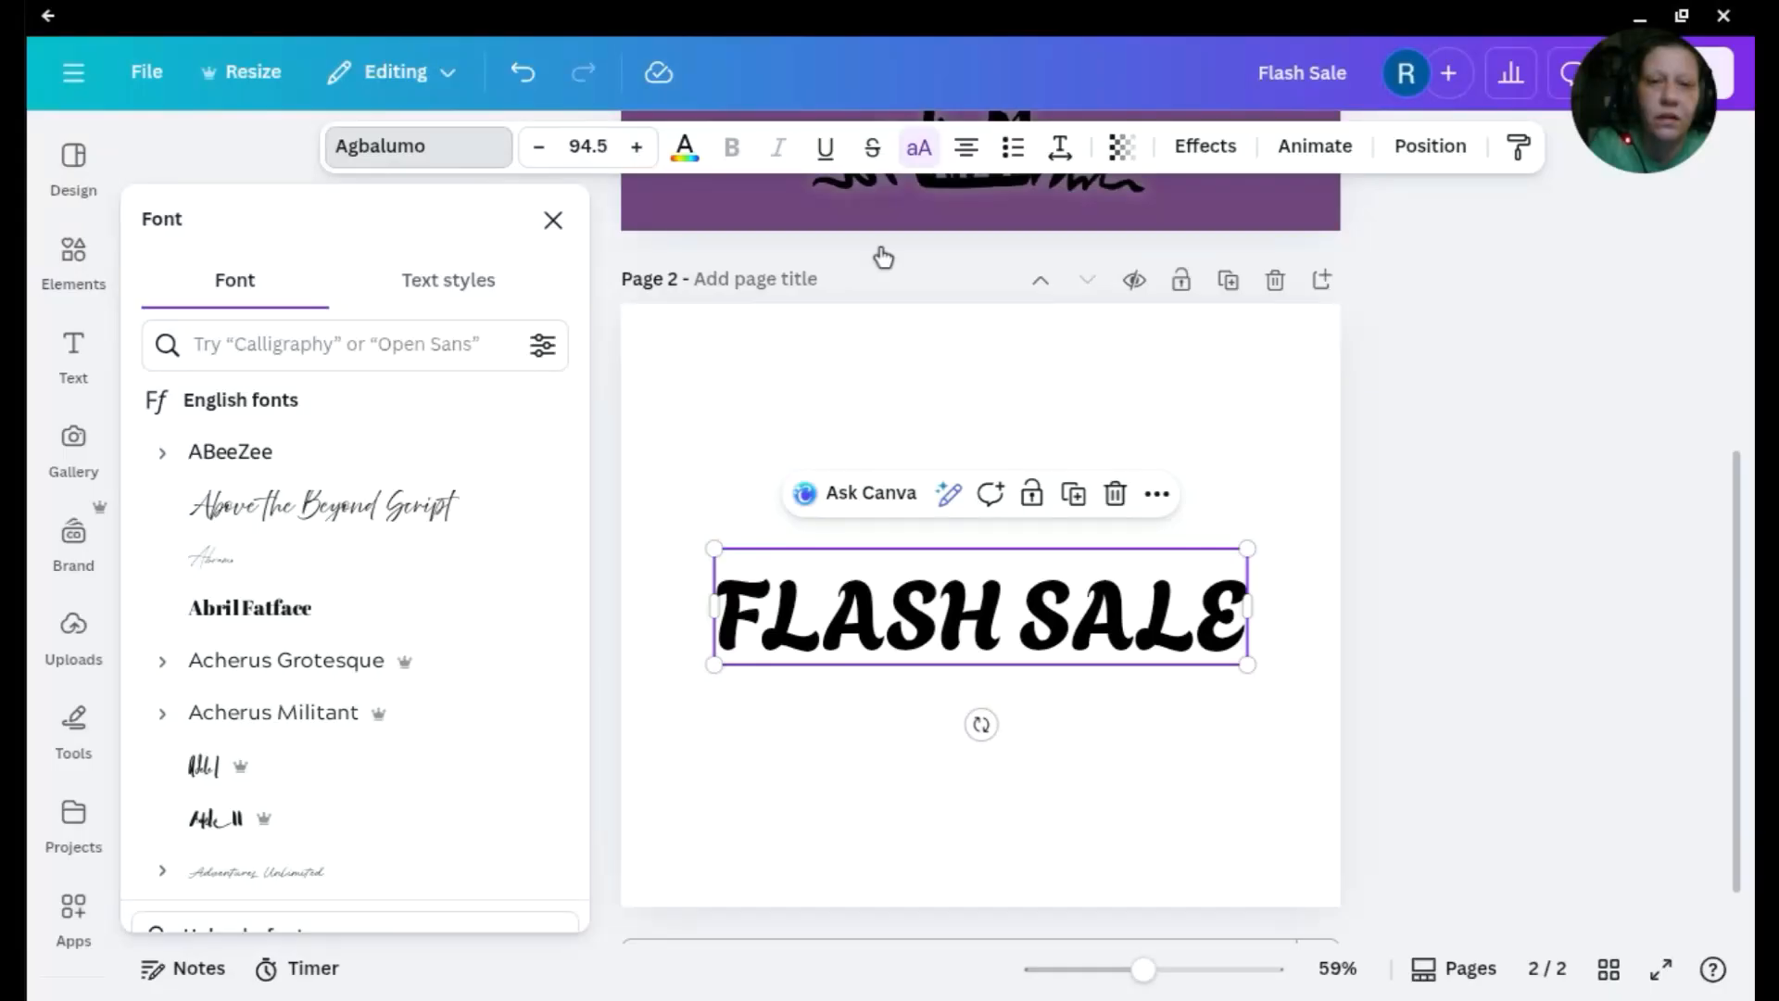
click(920, 152)
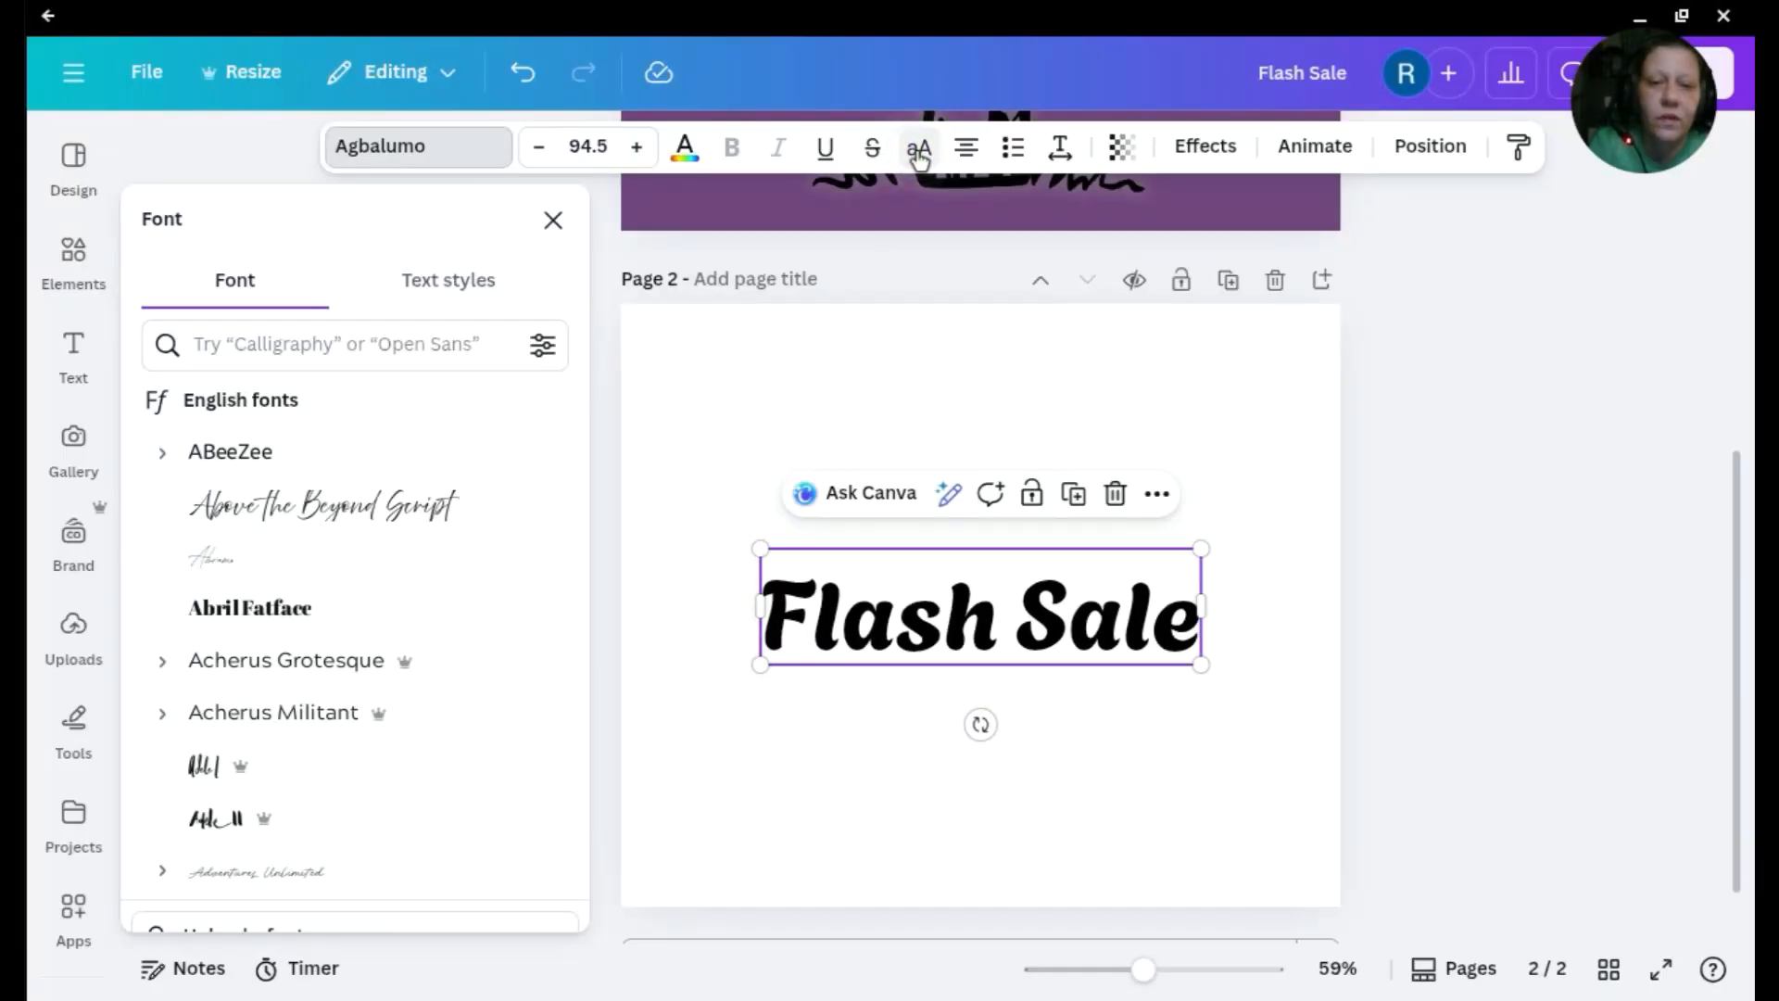
Set the "Flash Sale" text to justified alignment and increase its letter spacing to 57
click(966, 153)
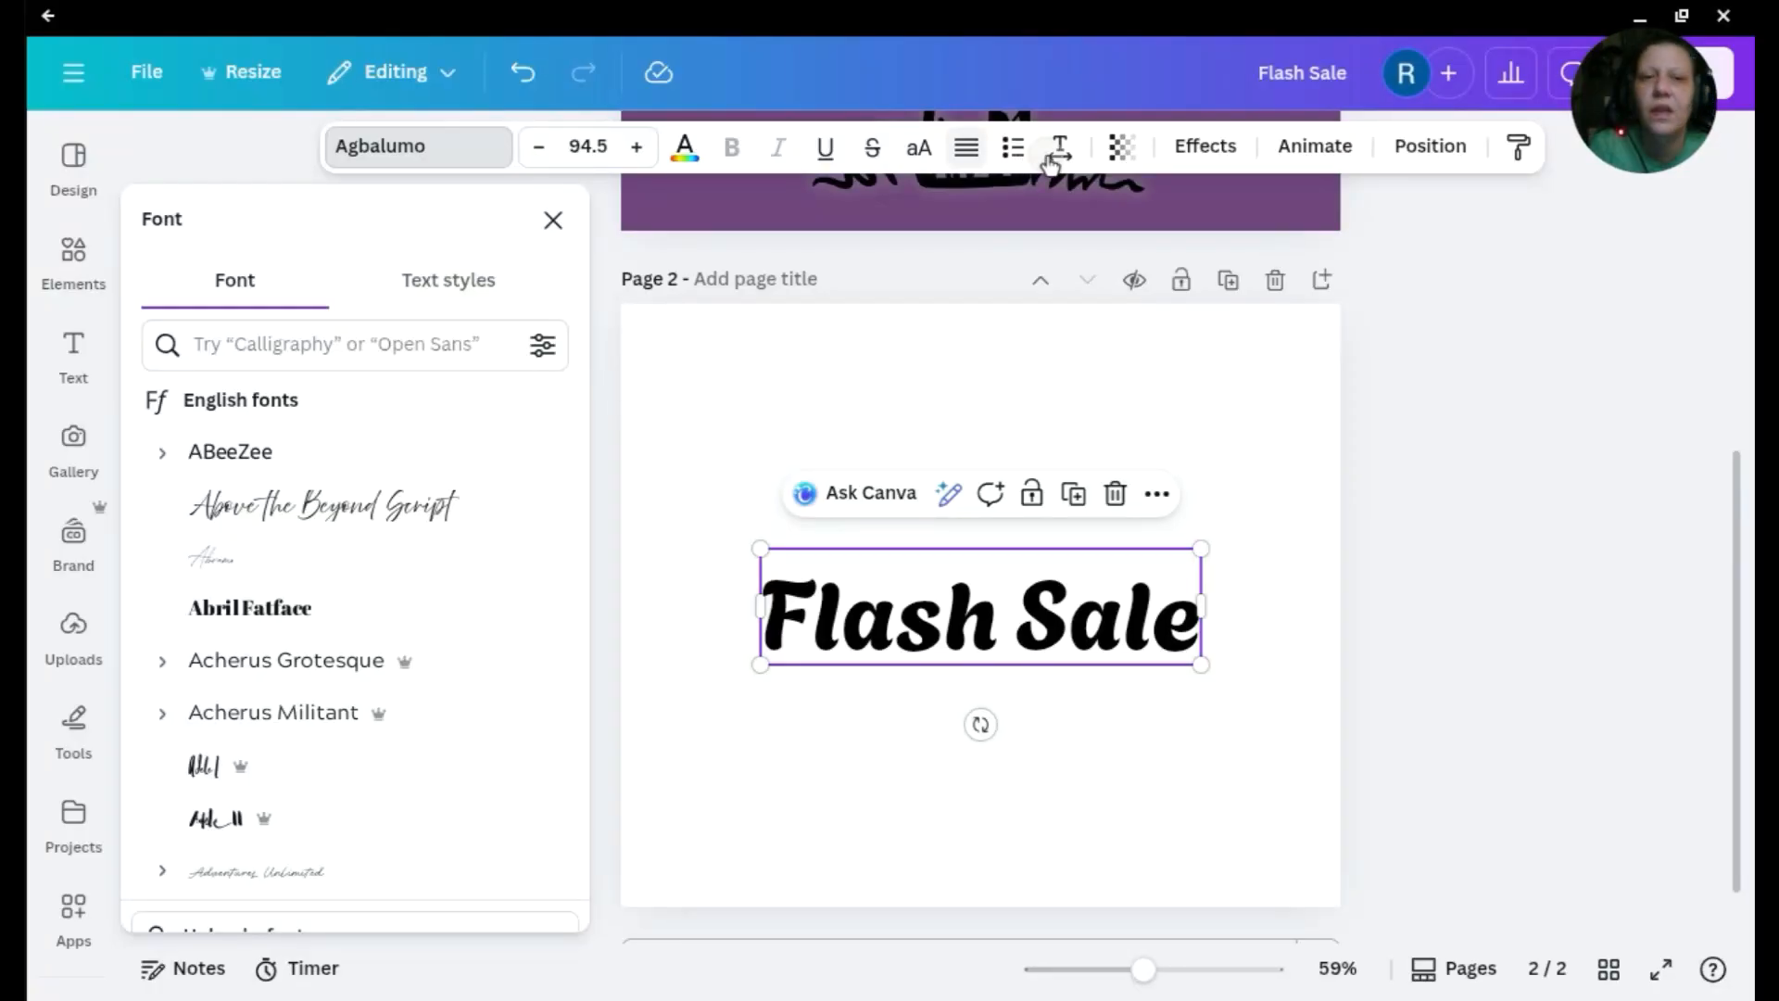
click(1054, 156)
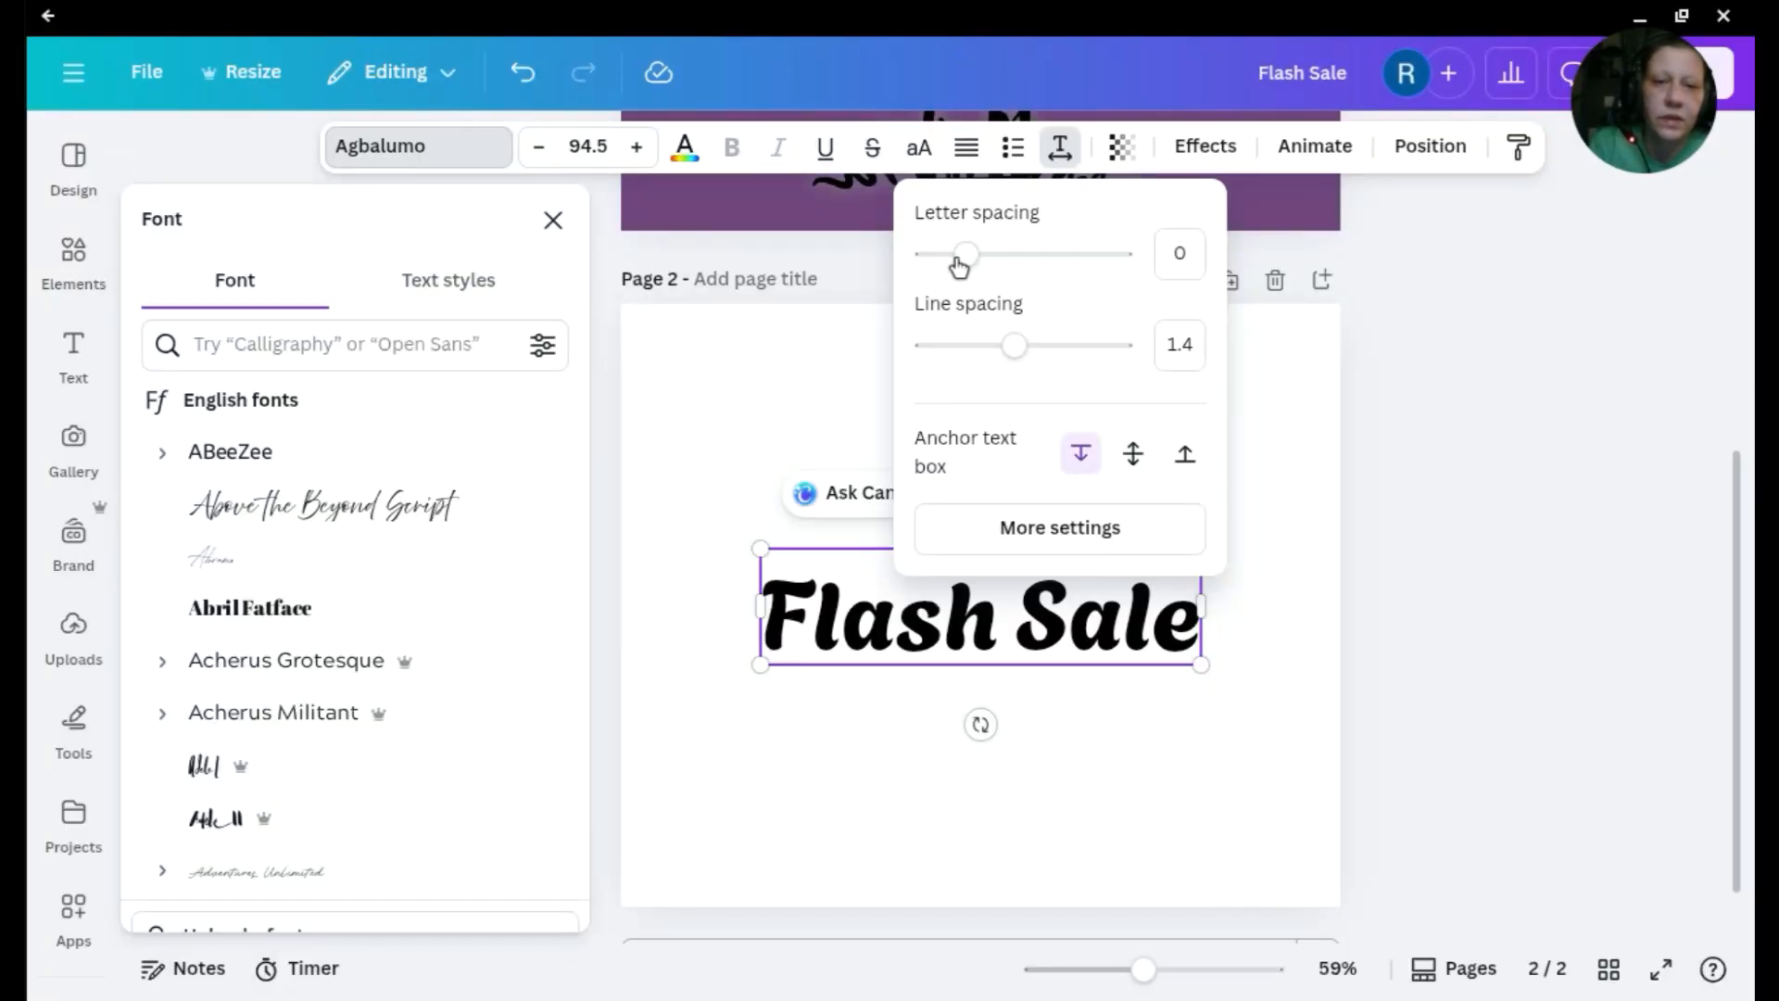
mouse_move(968, 266)
mouse_down()
mouse_move(931, 264)
mouse_move(1012, 264)
mouse_move(976, 254)
mouse_up()
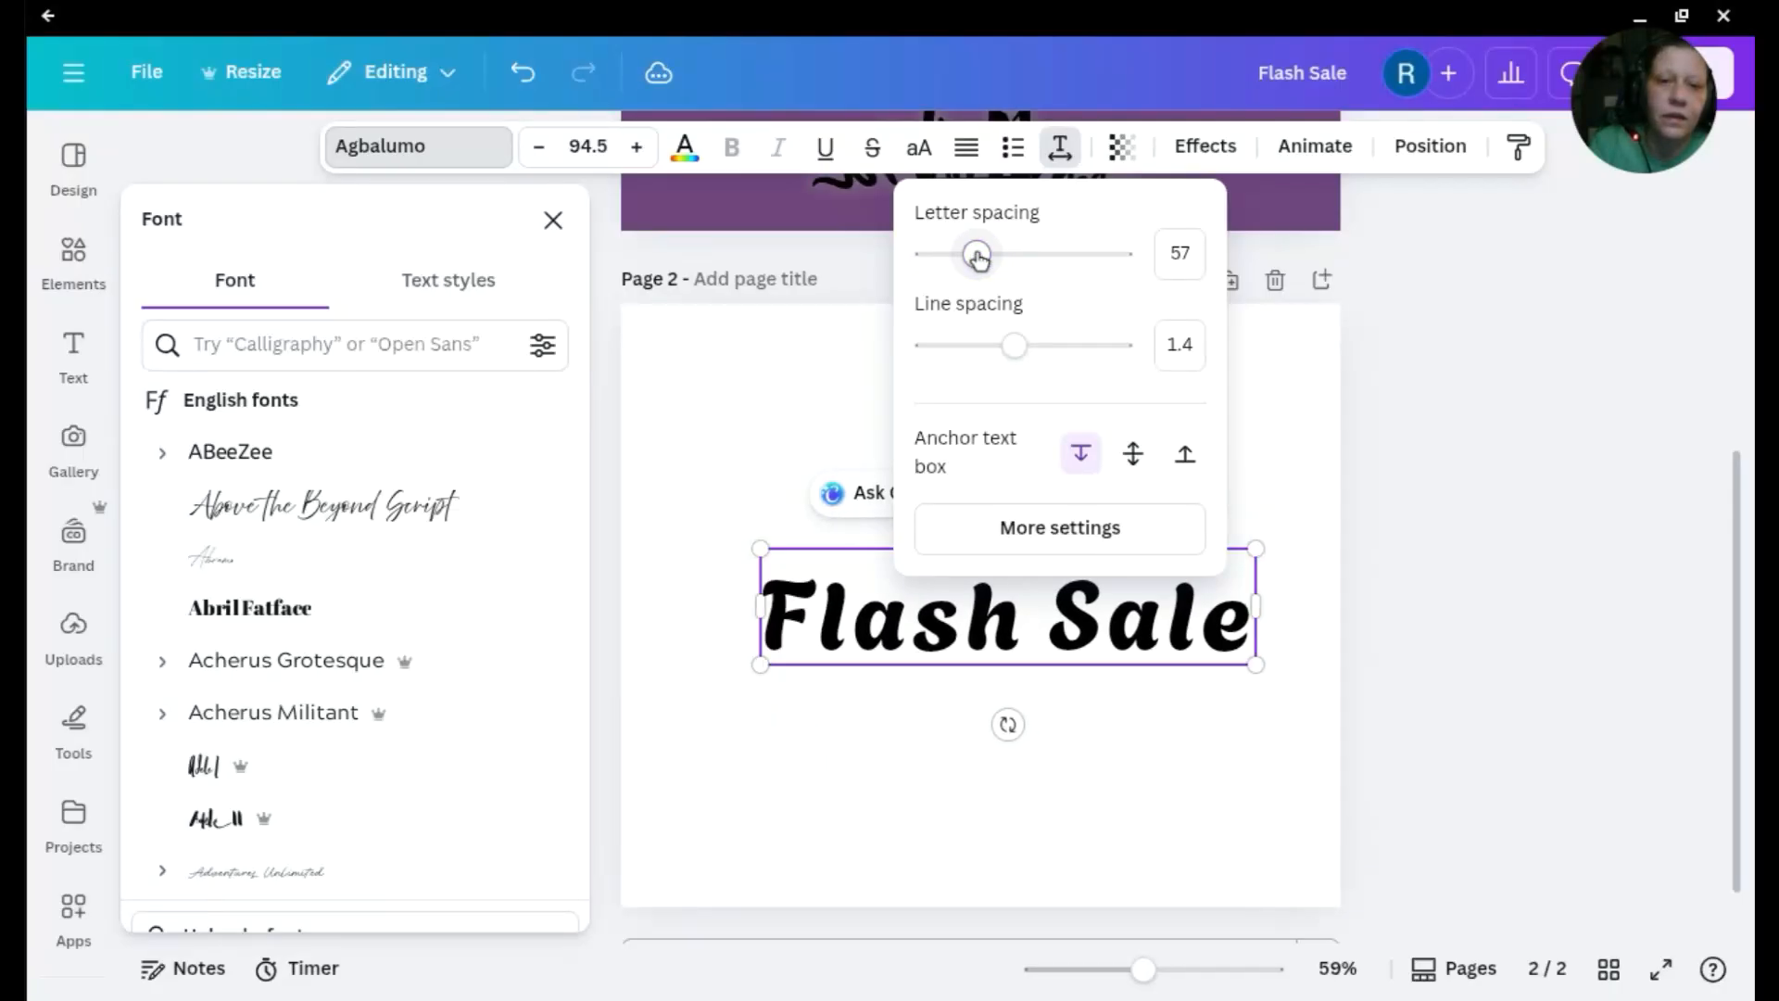
Break the text so "Sale" sits on a second line and move the text box toward the page's lower-left area
click(1030, 636)
scroll(1037, 600, down, 4)
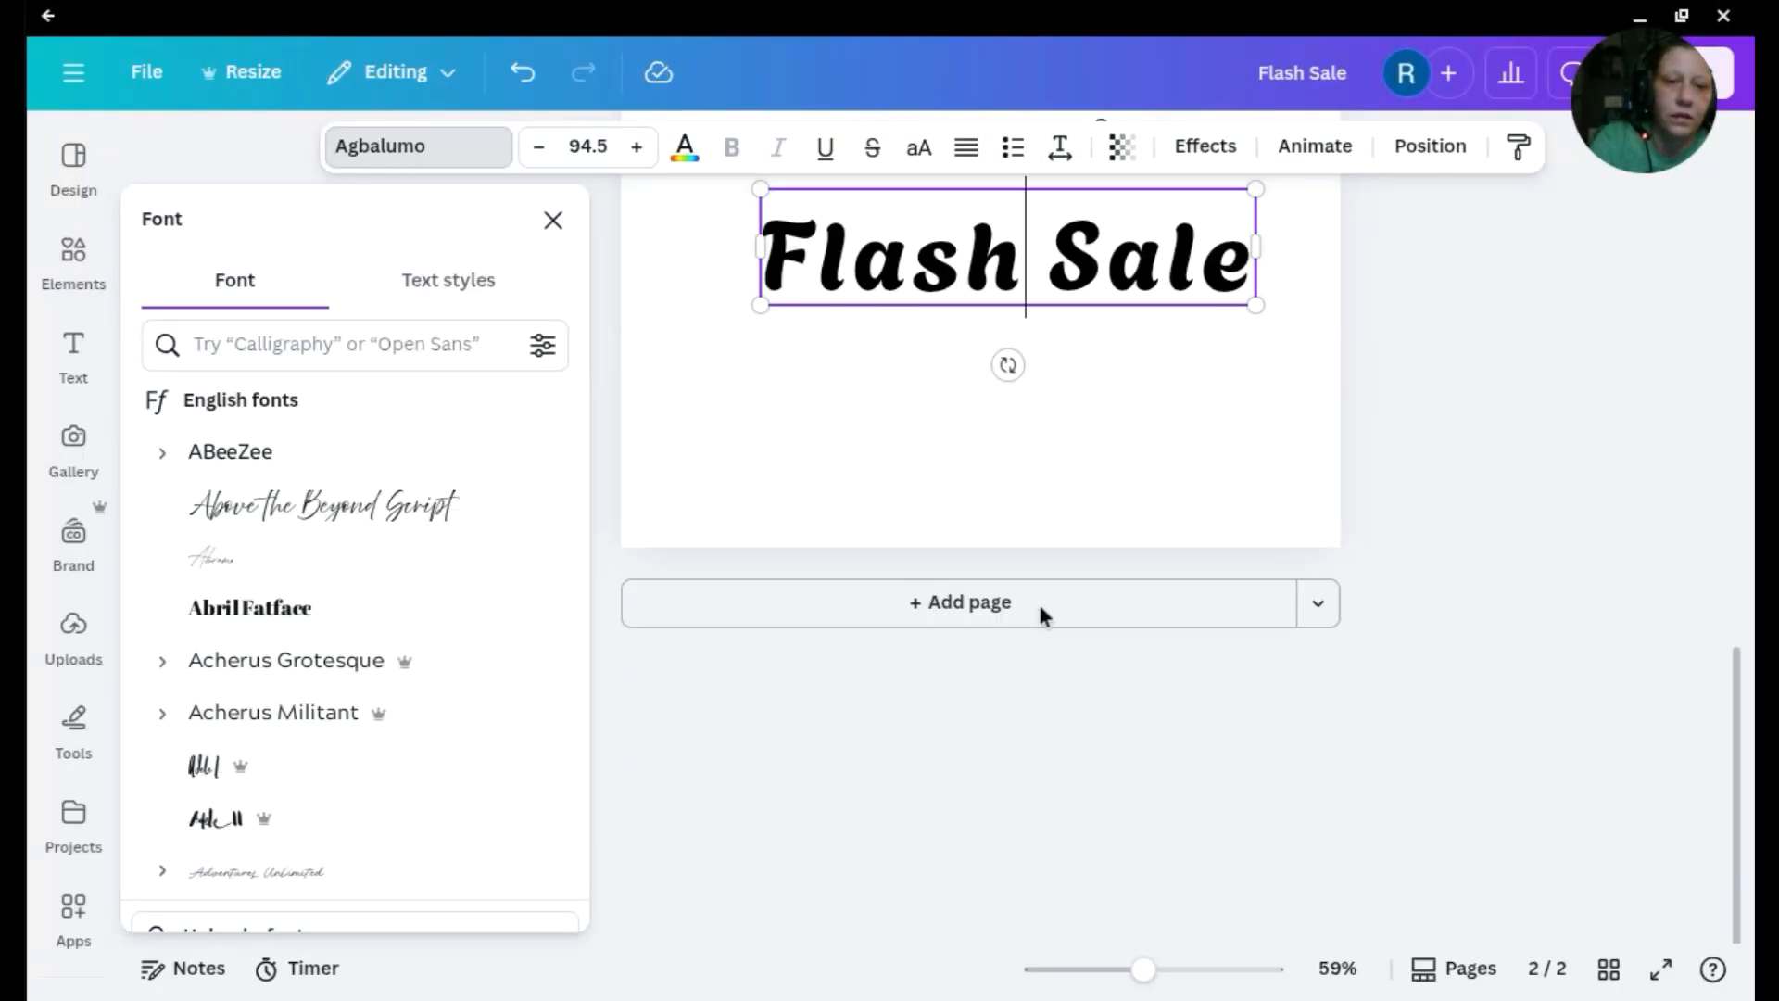
key(ctrl+z)
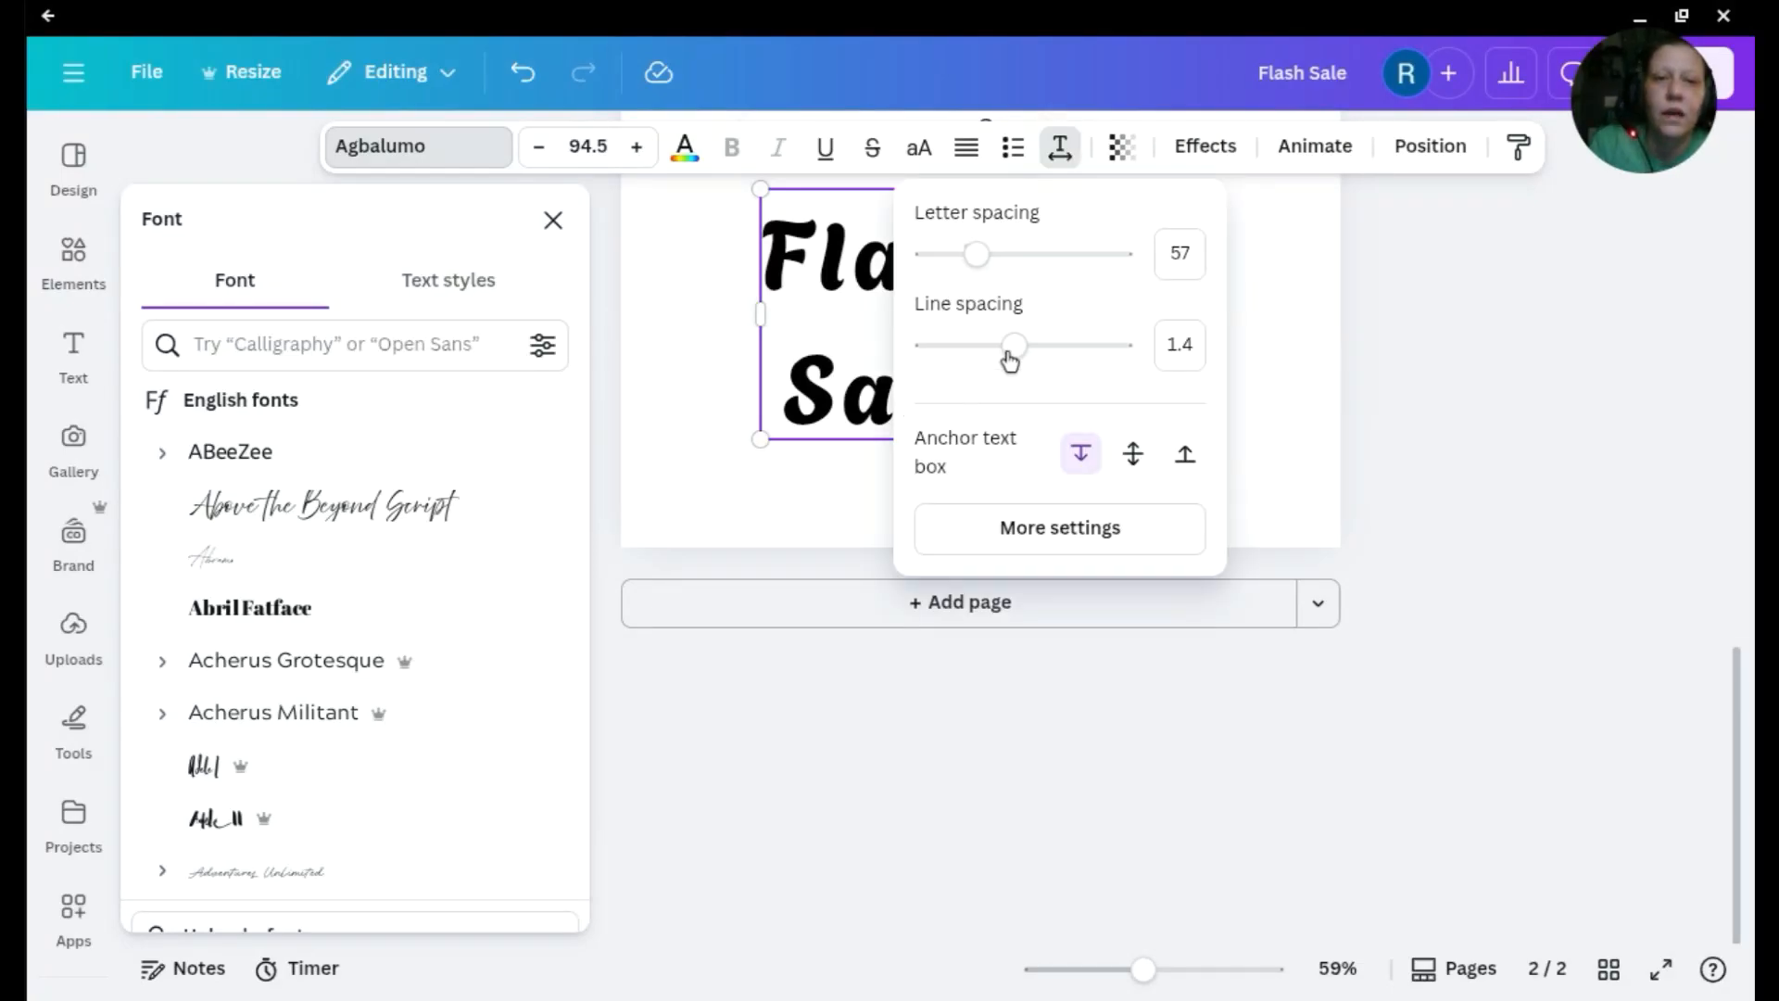
click(1012, 355)
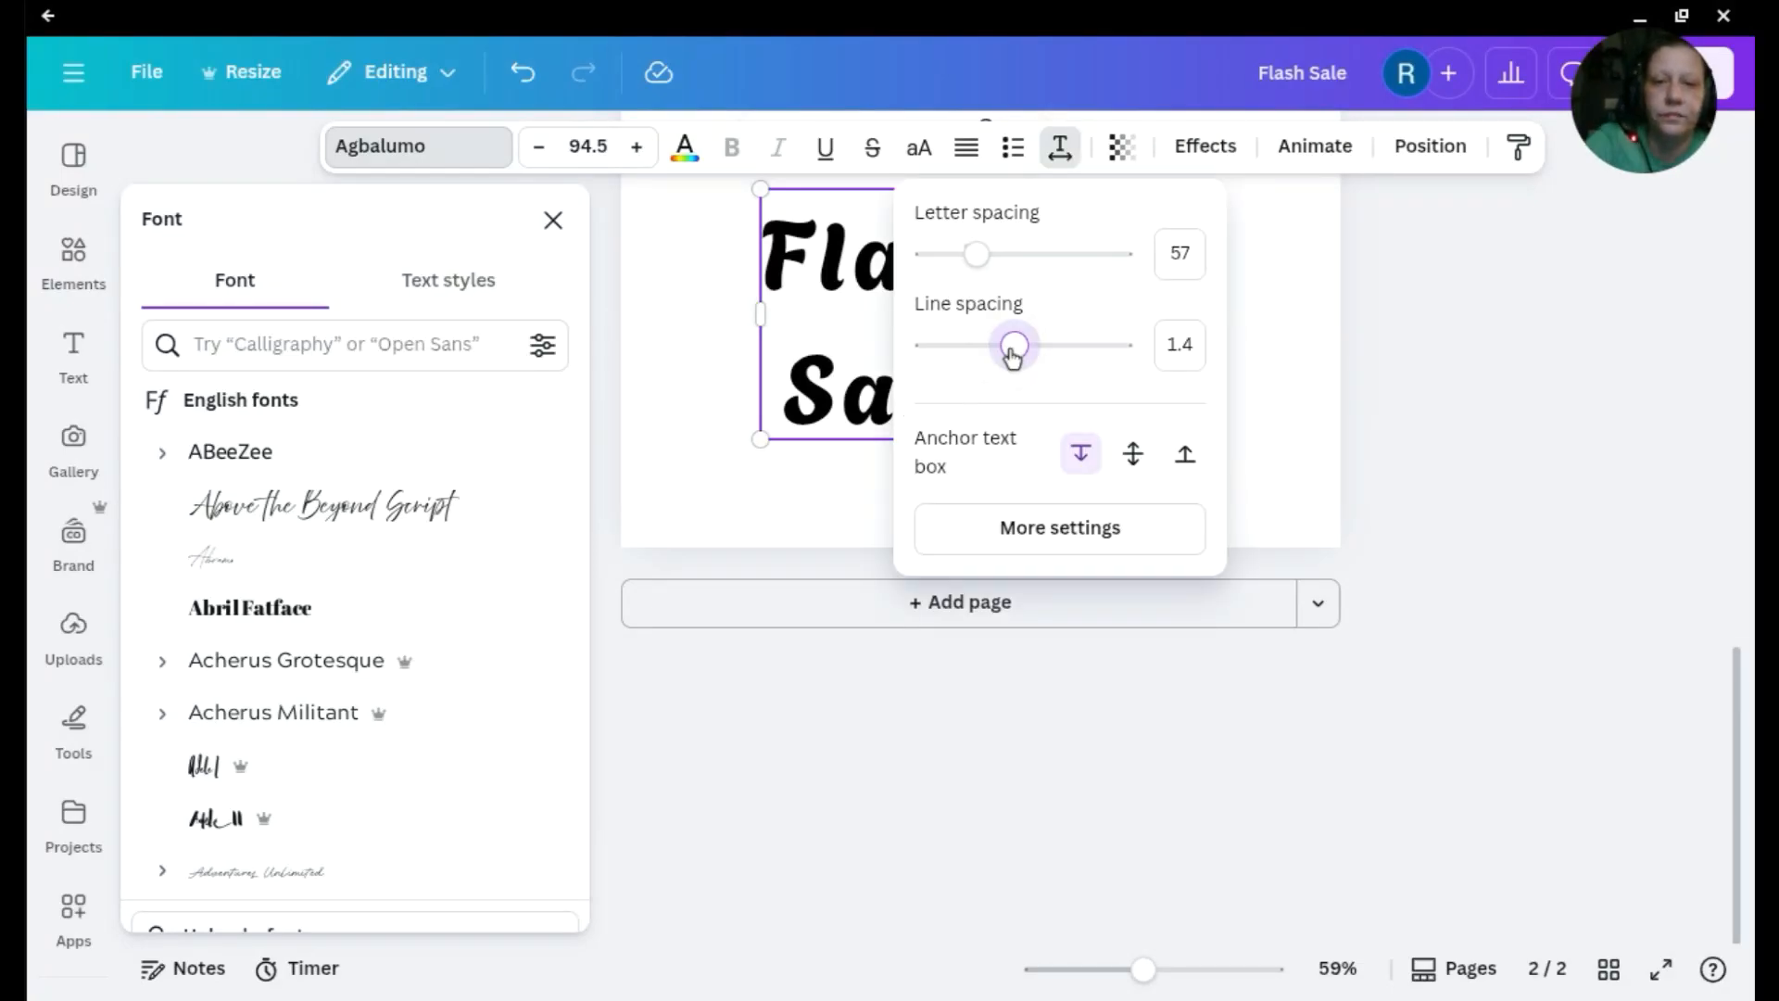
scroll(1012, 356, up, 3)
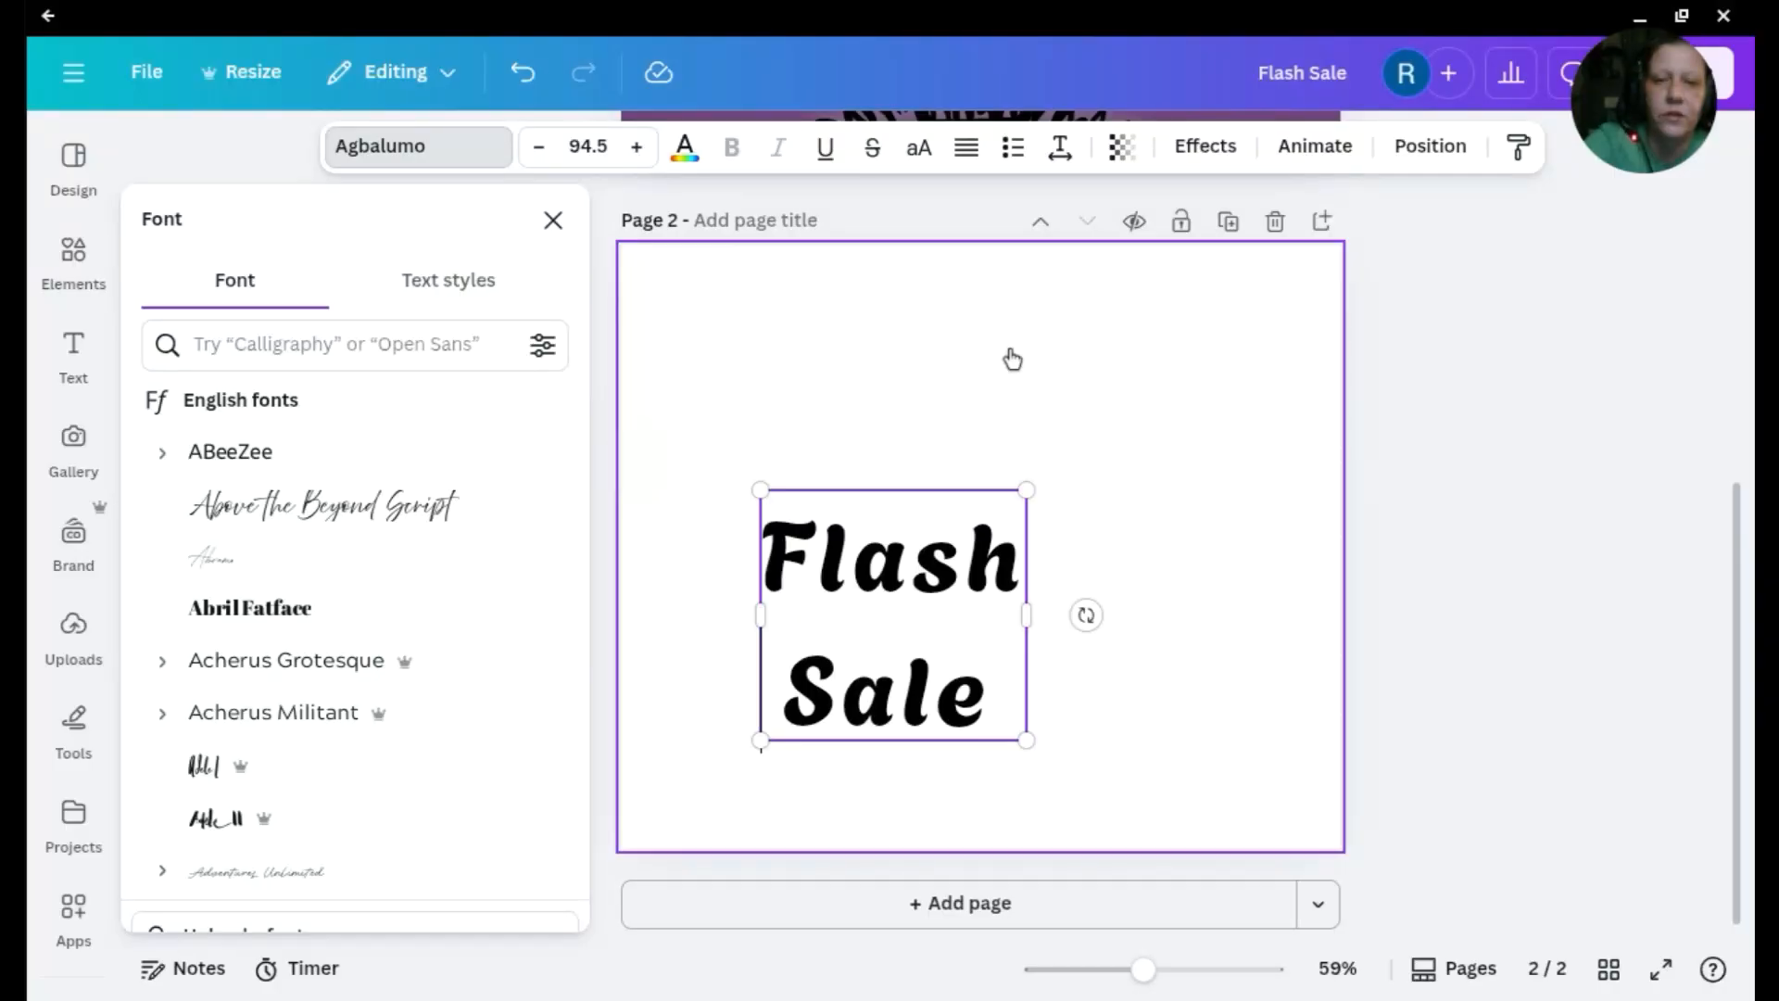
click(1010, 357)
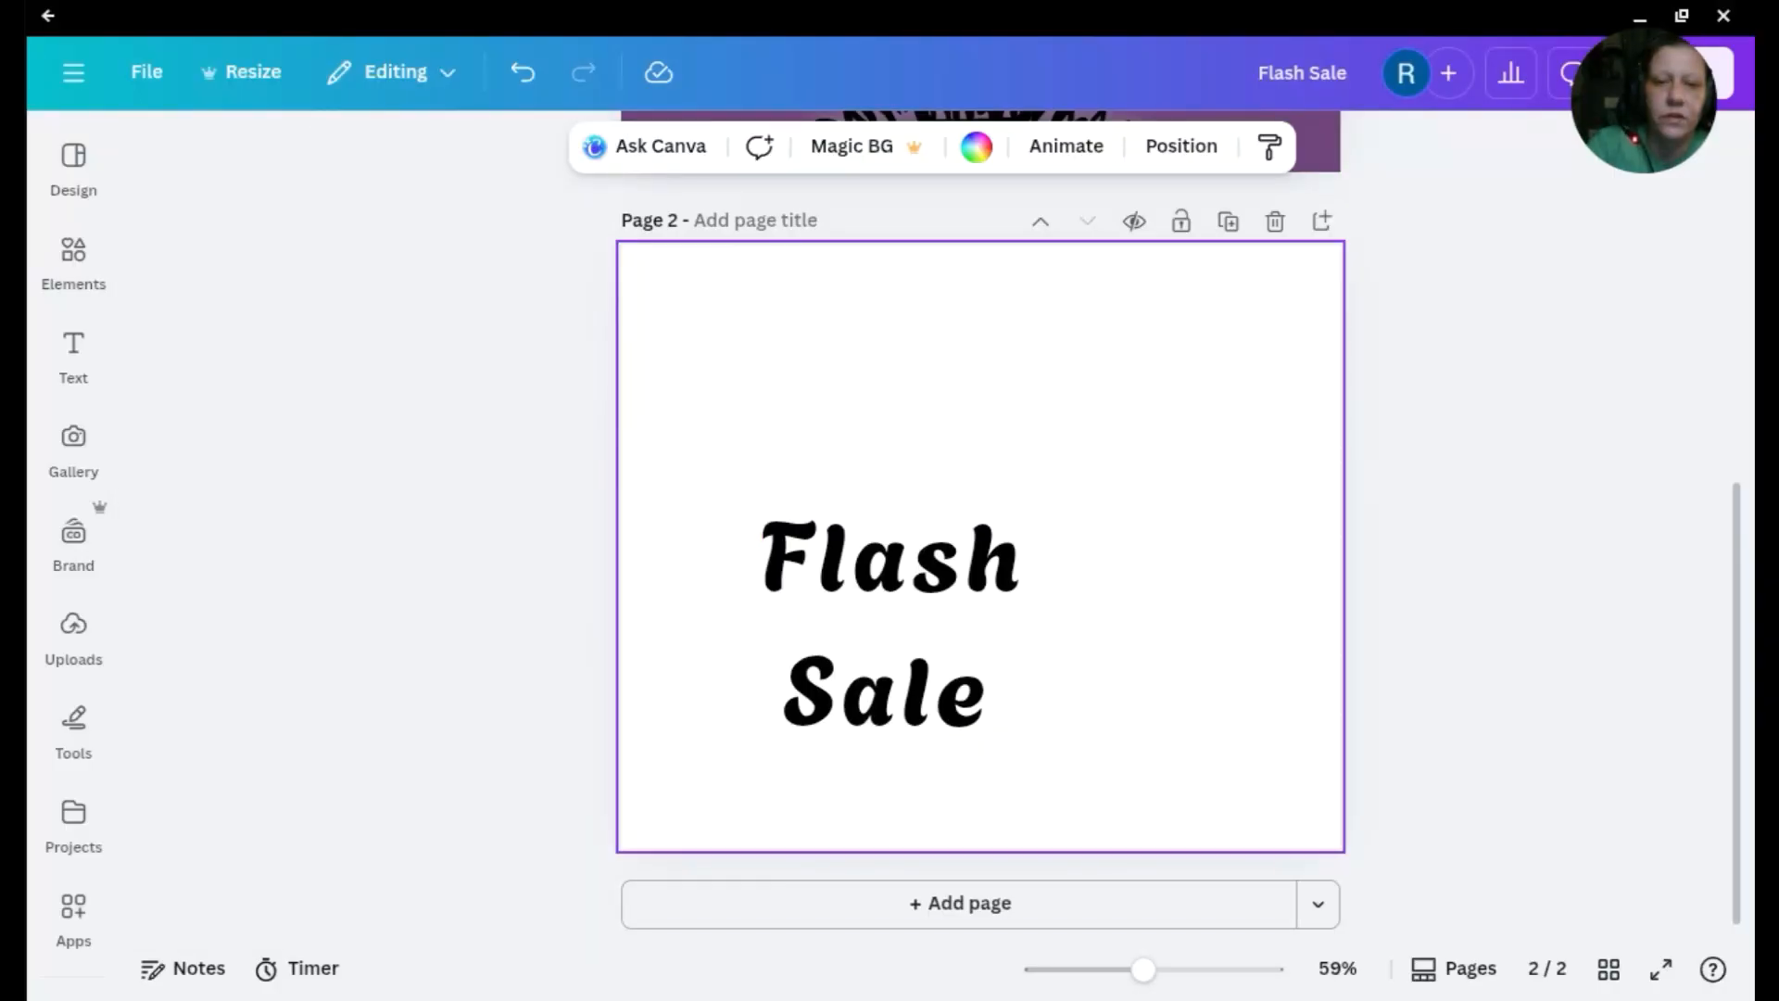
click(892, 627)
drag(891, 627, 774, 670)
Reduce the line spacing of the two-line "Flash Sale" text to about 0.9
click(1053, 153)
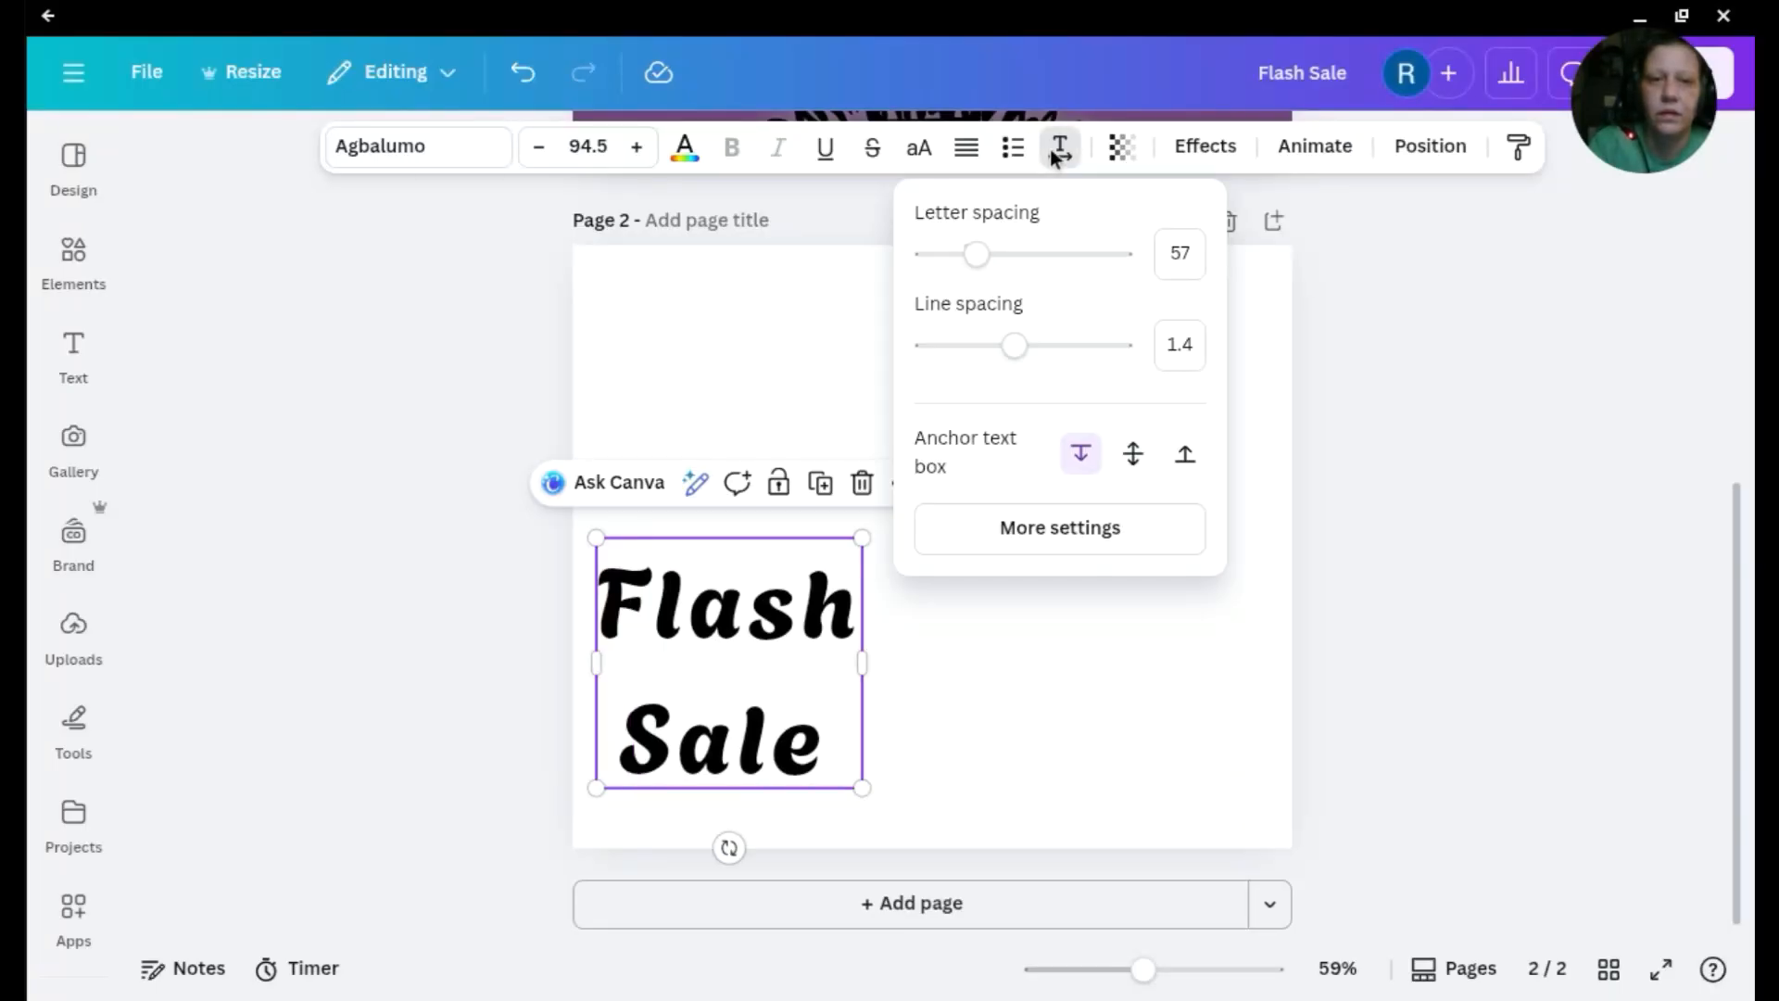
drag(1016, 361, 968, 357)
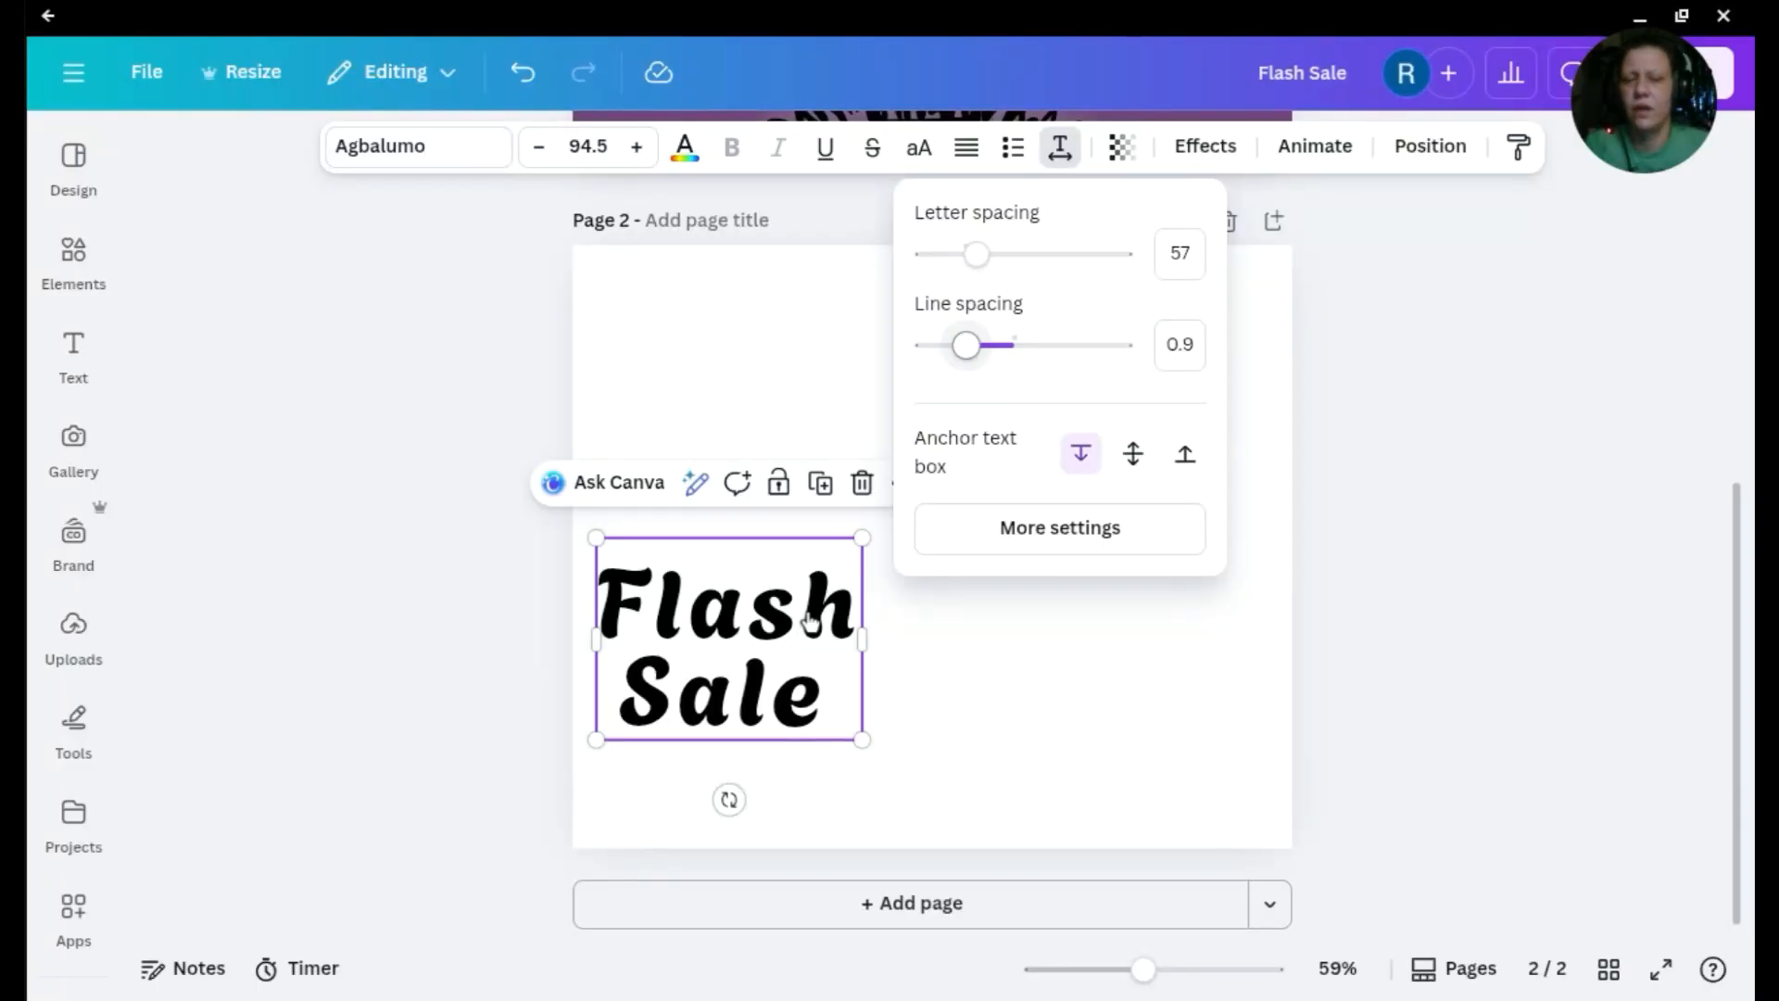
click(964, 346)
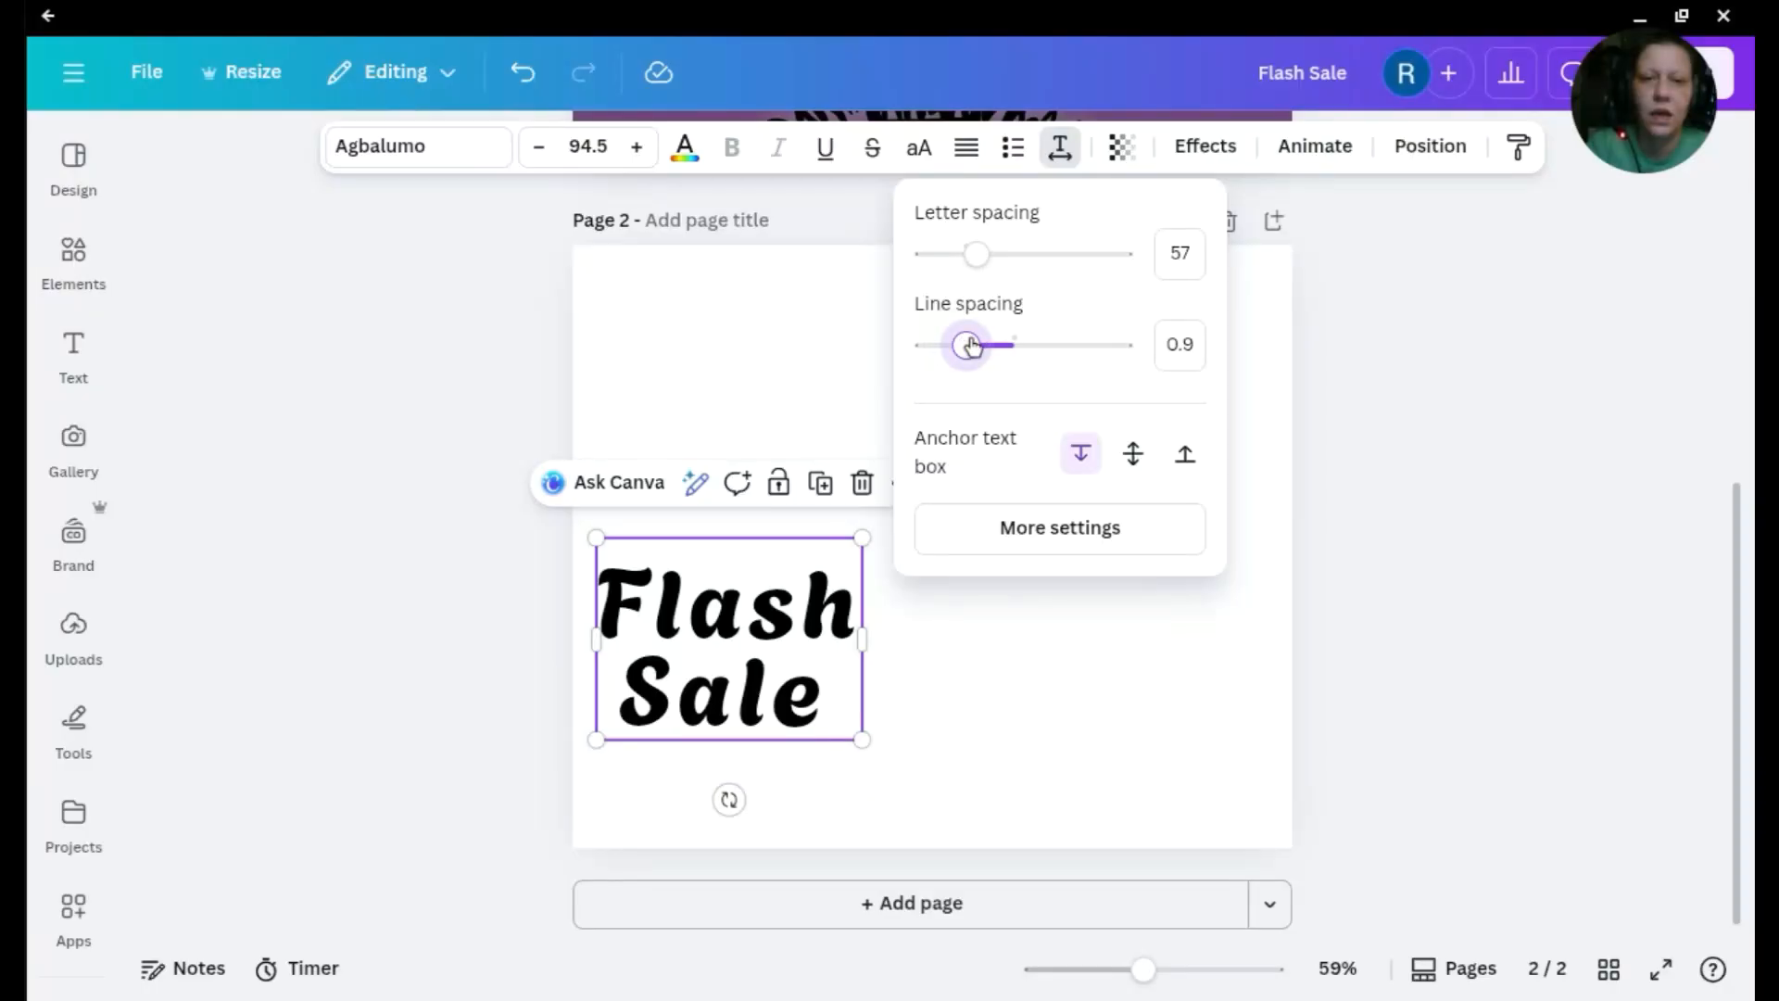
drag(965, 346, 971, 346)
click(778, 378)
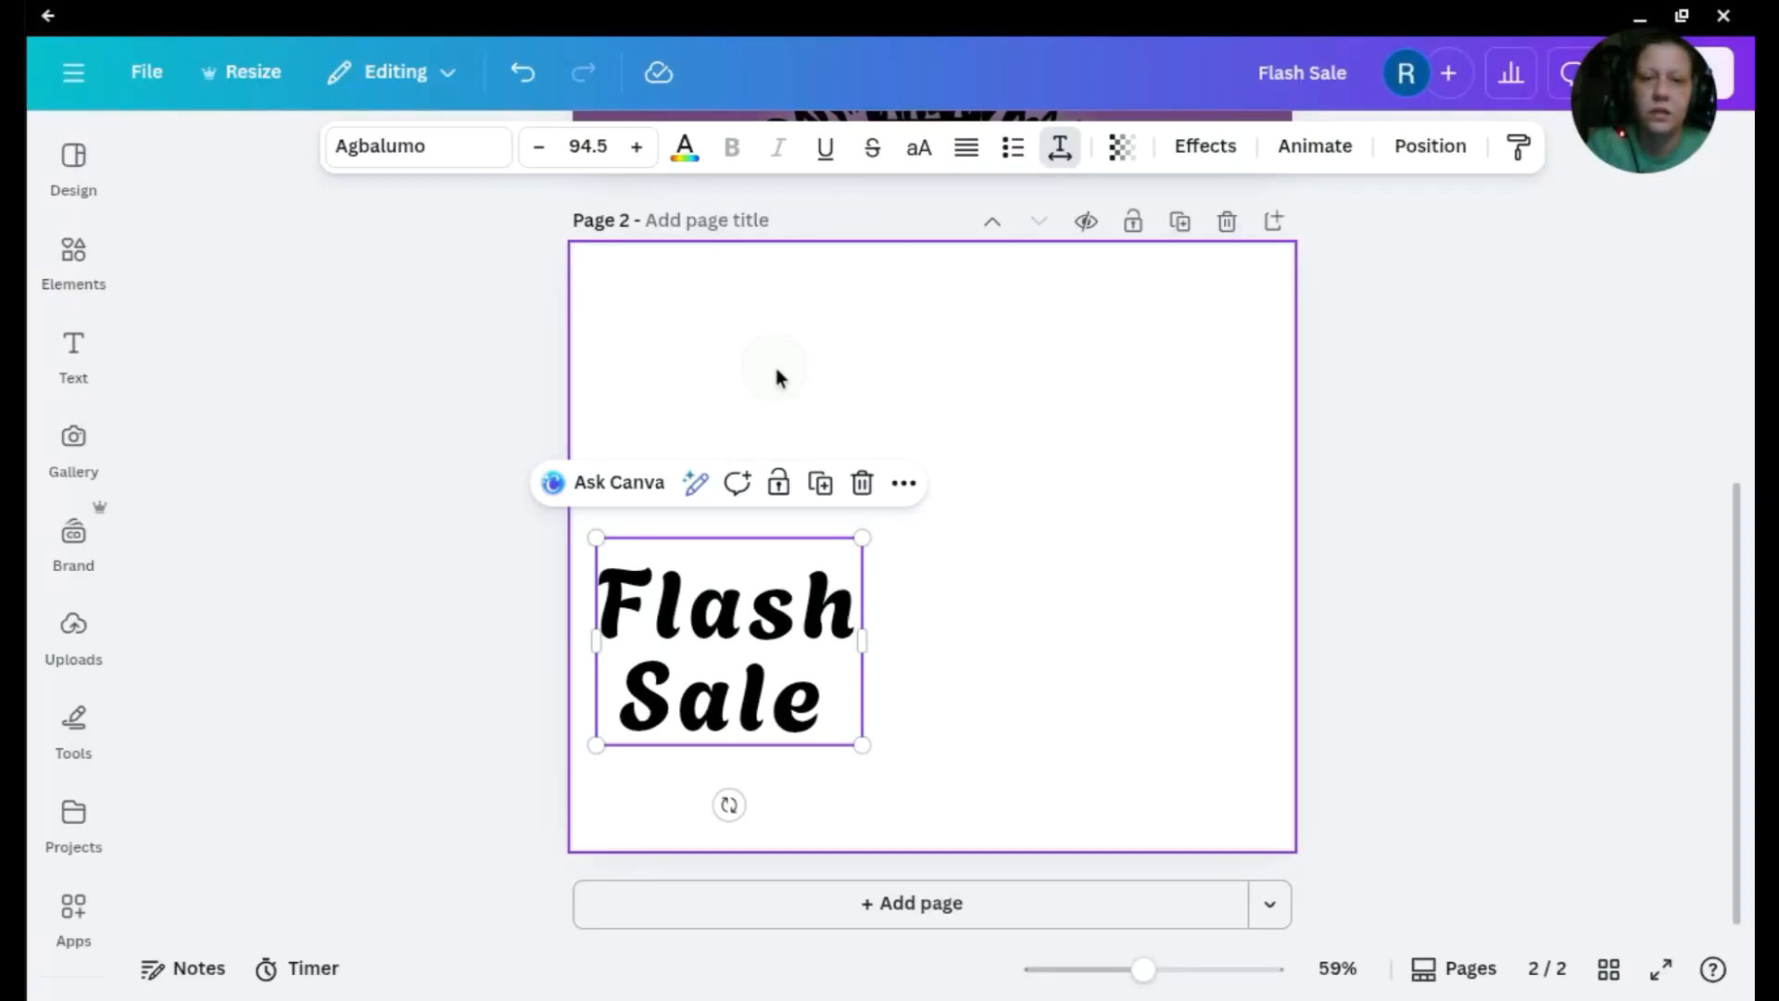
Move the two-line "Flash Sale" text box up to the page's upper-left area
click(775, 377)
click(749, 645)
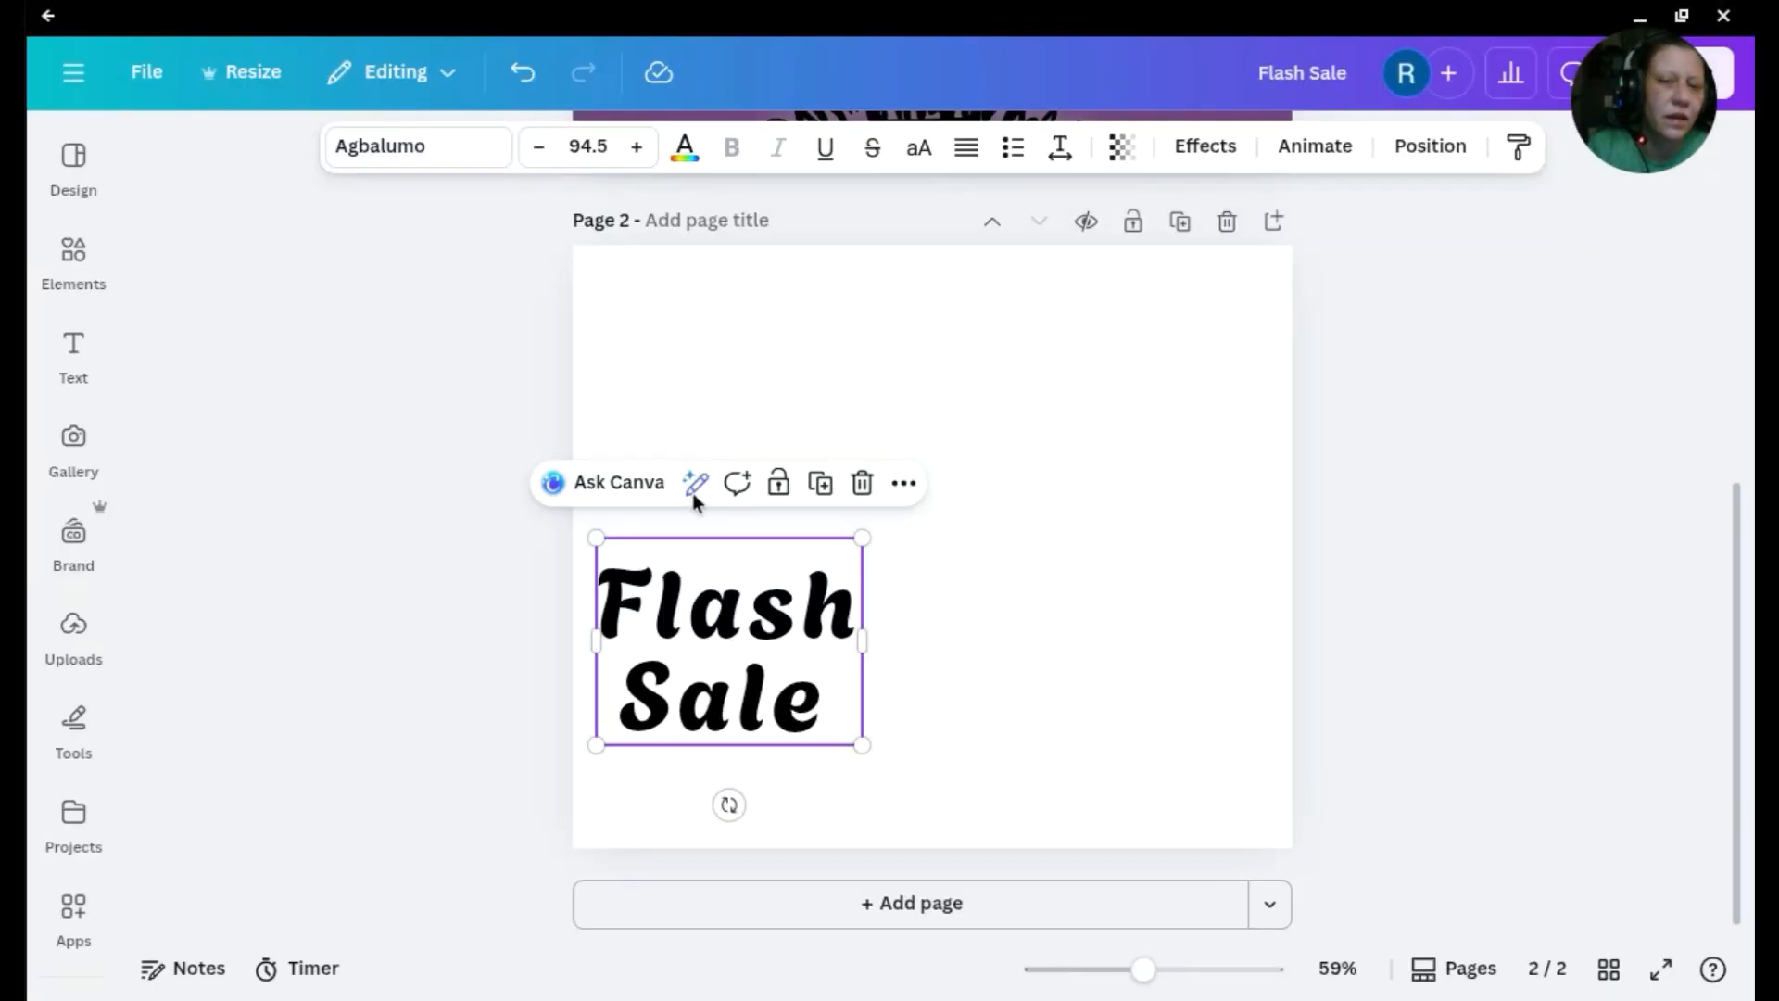
click(904, 484)
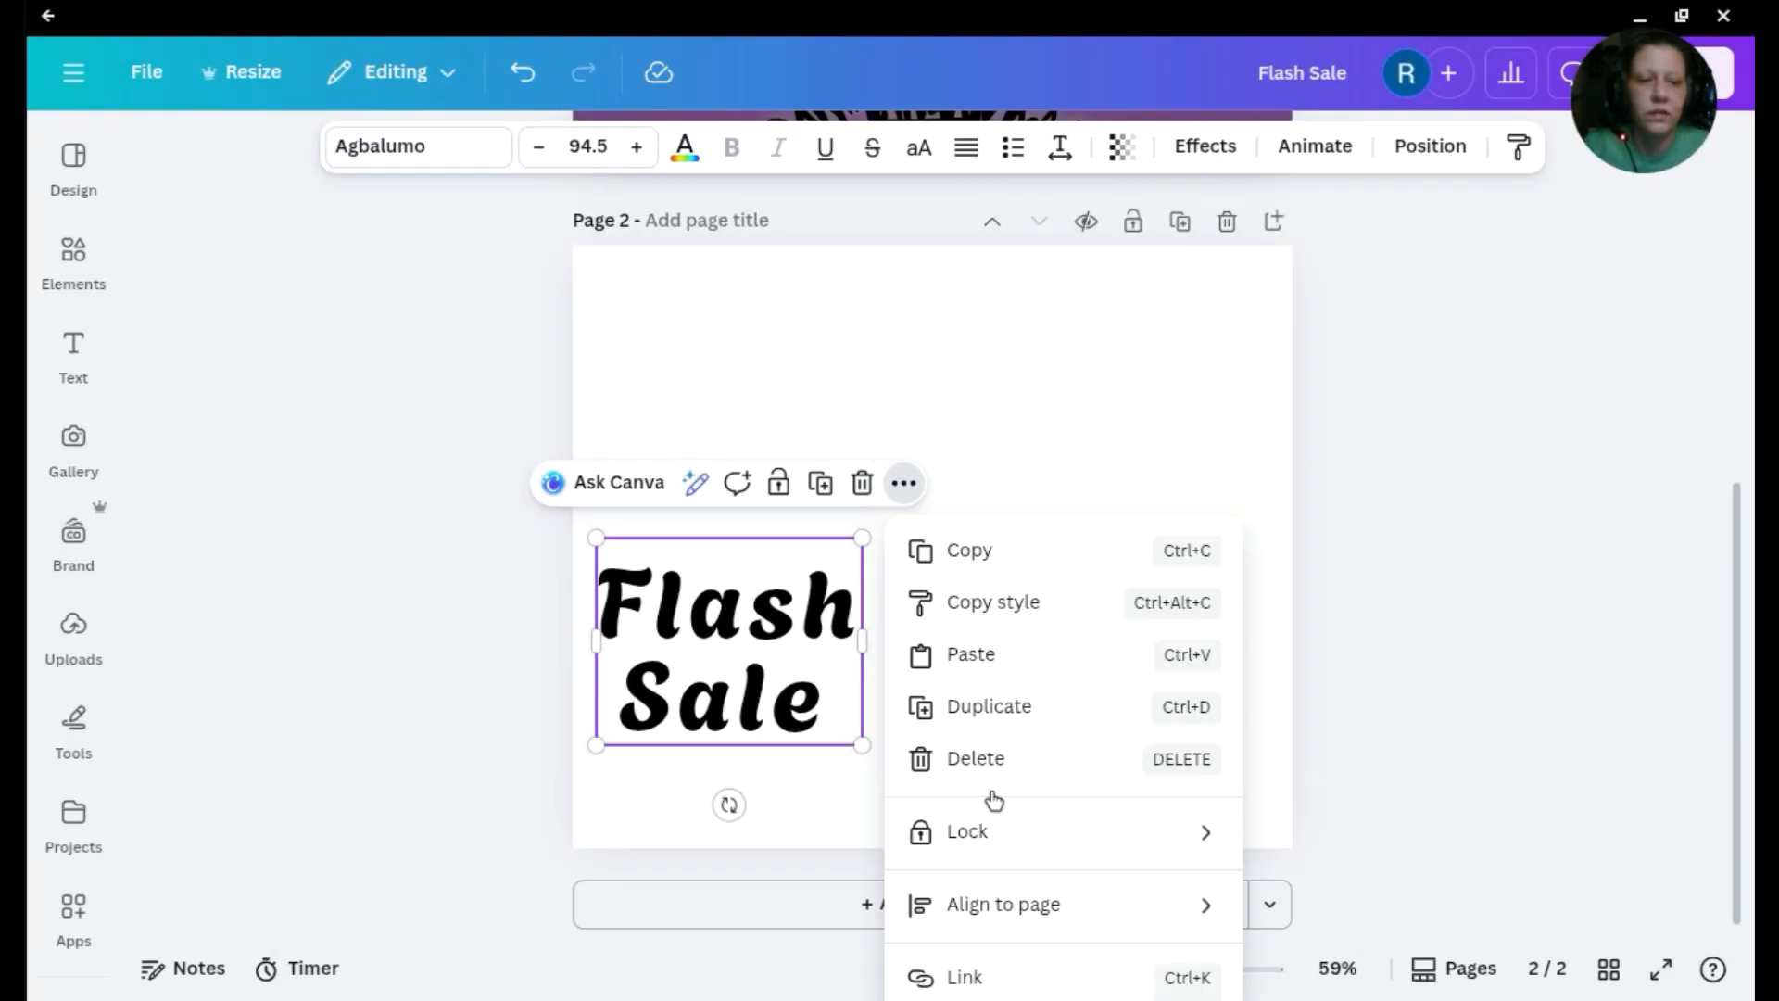
scroll(935, 742, down, 1)
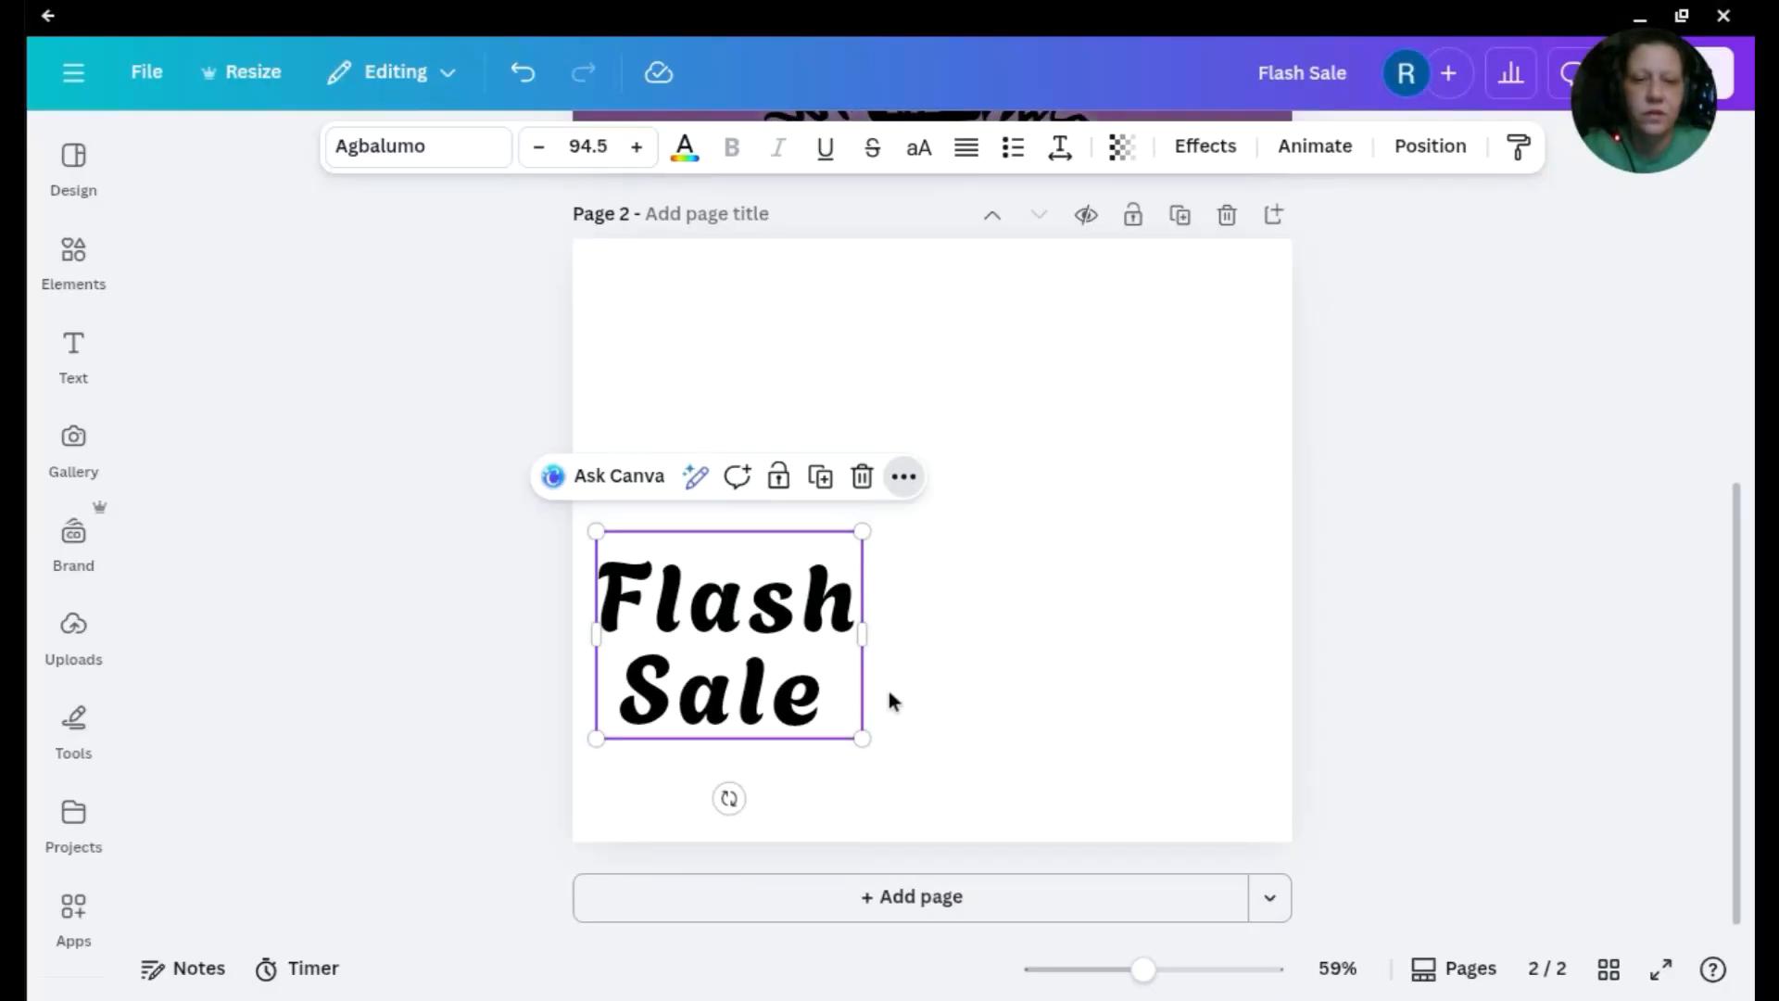
drag(726, 595, 728, 324)
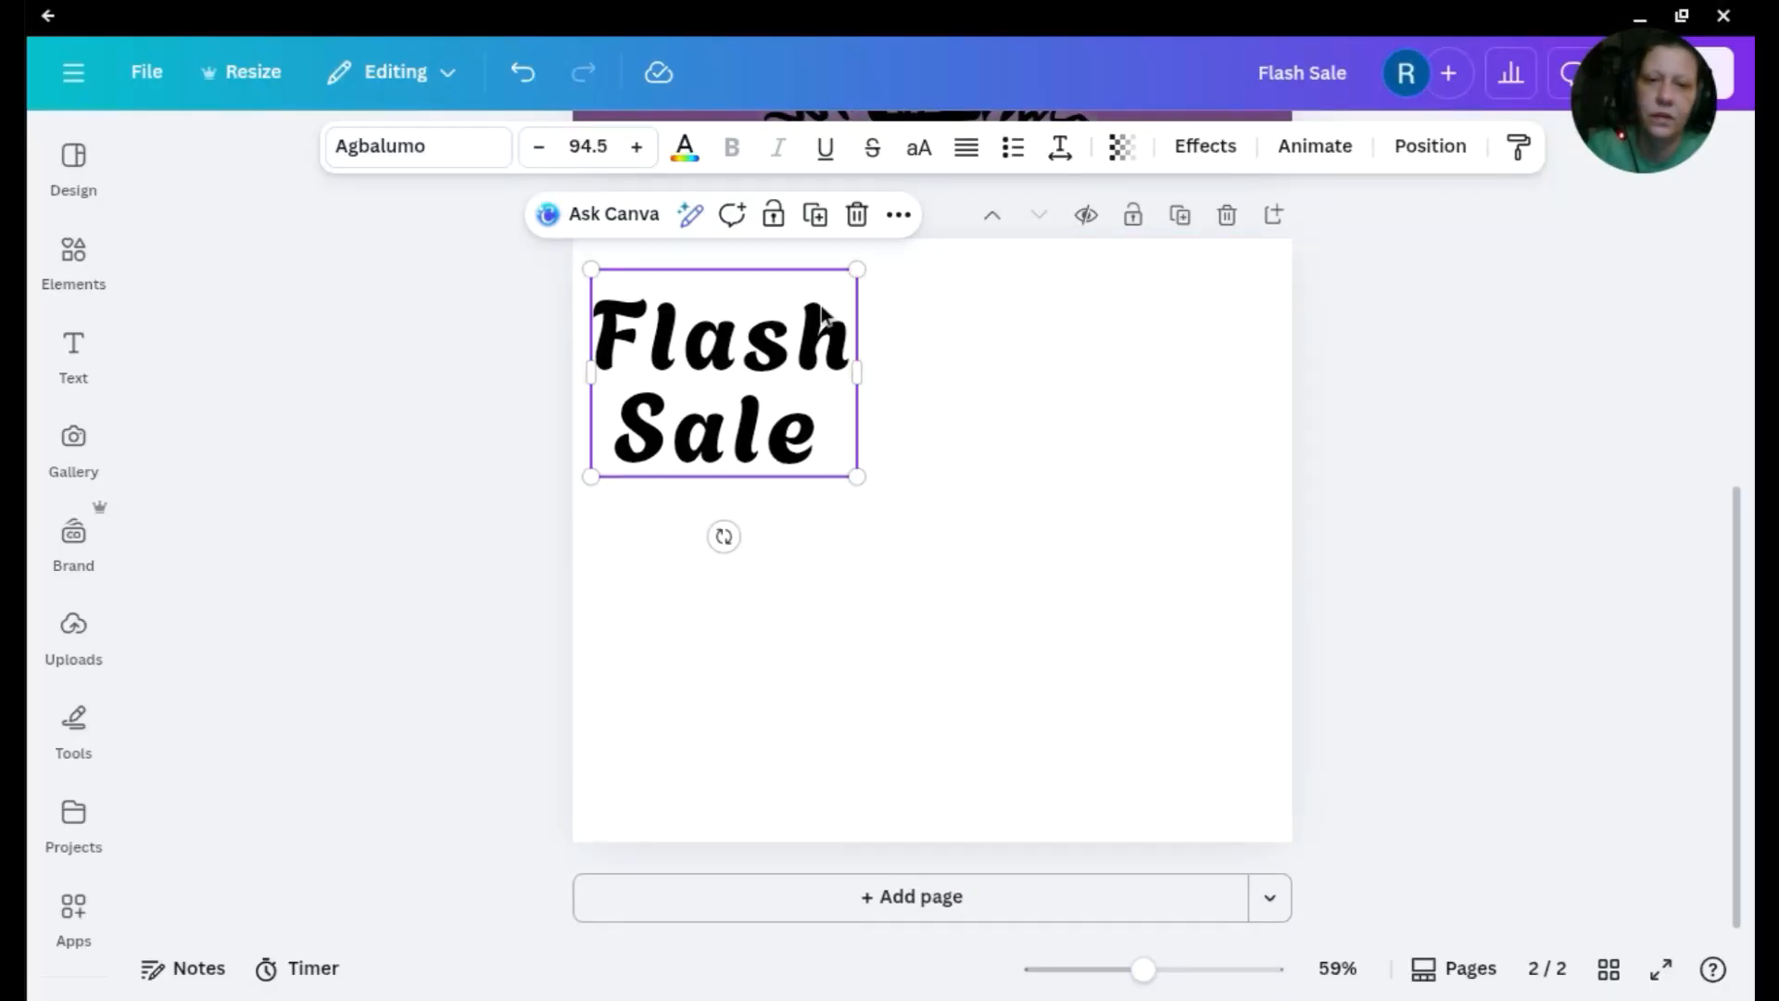
Duplicate the two-line "Flash Sale" text box and place the copy directly below the original
click(898, 216)
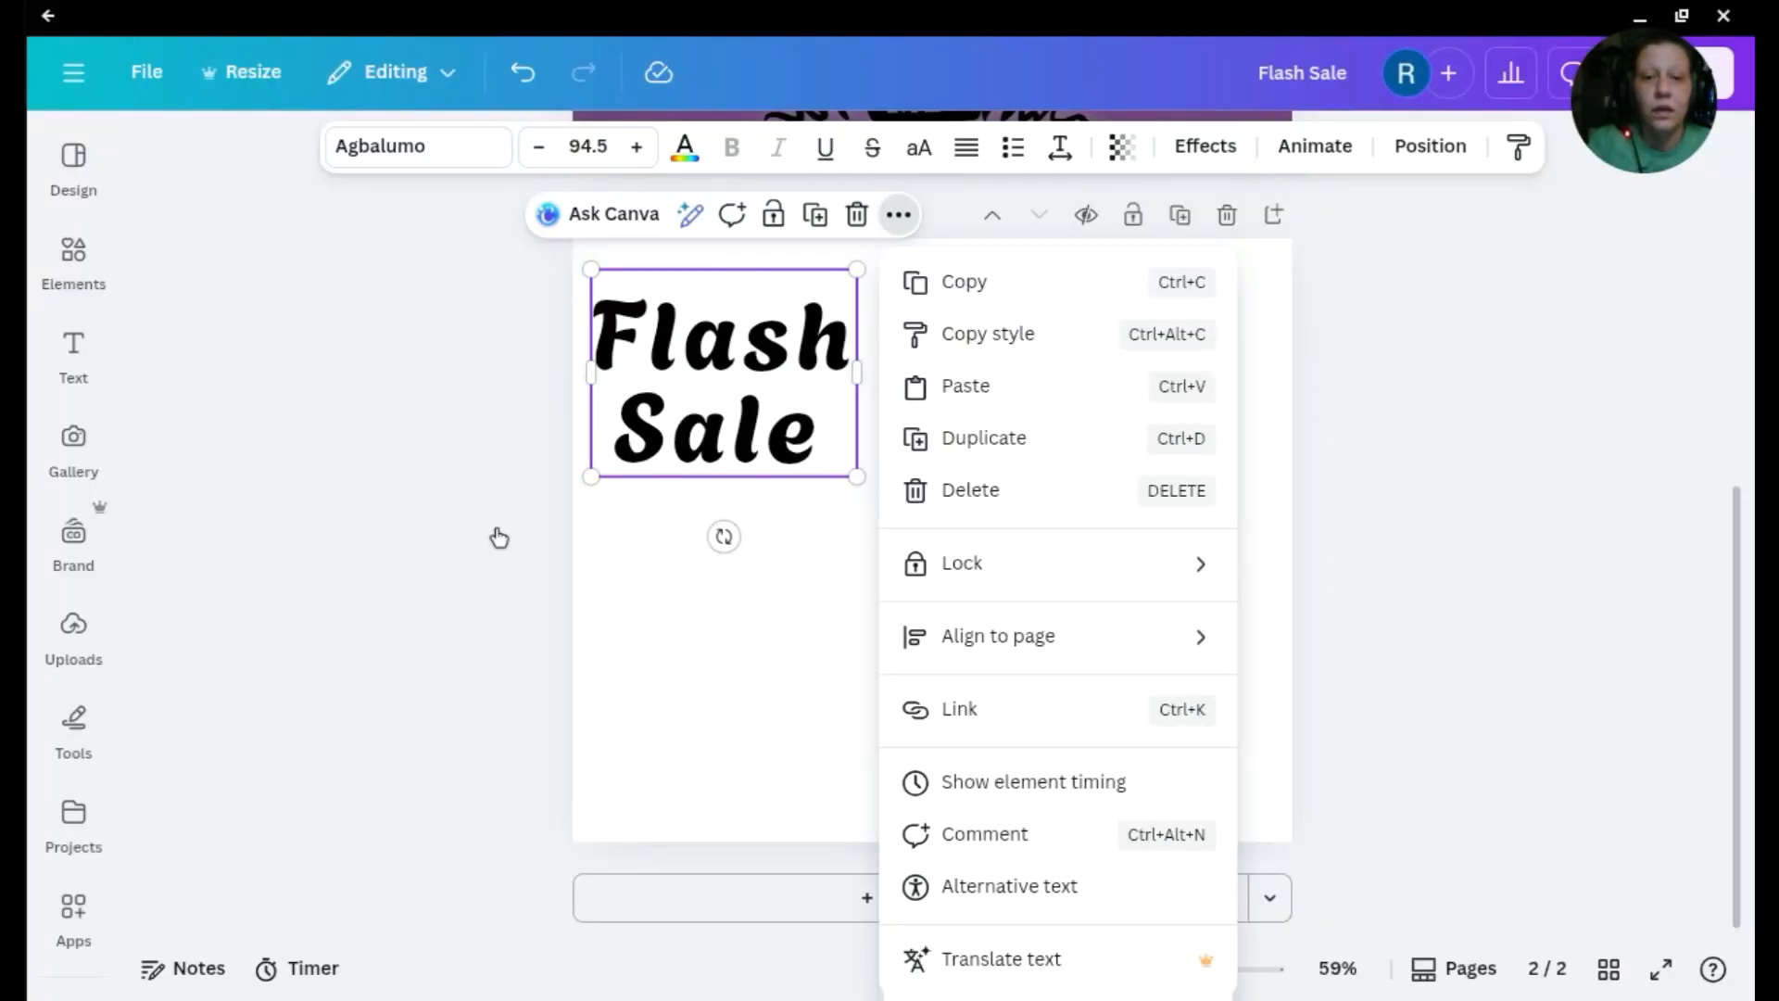
click(667, 620)
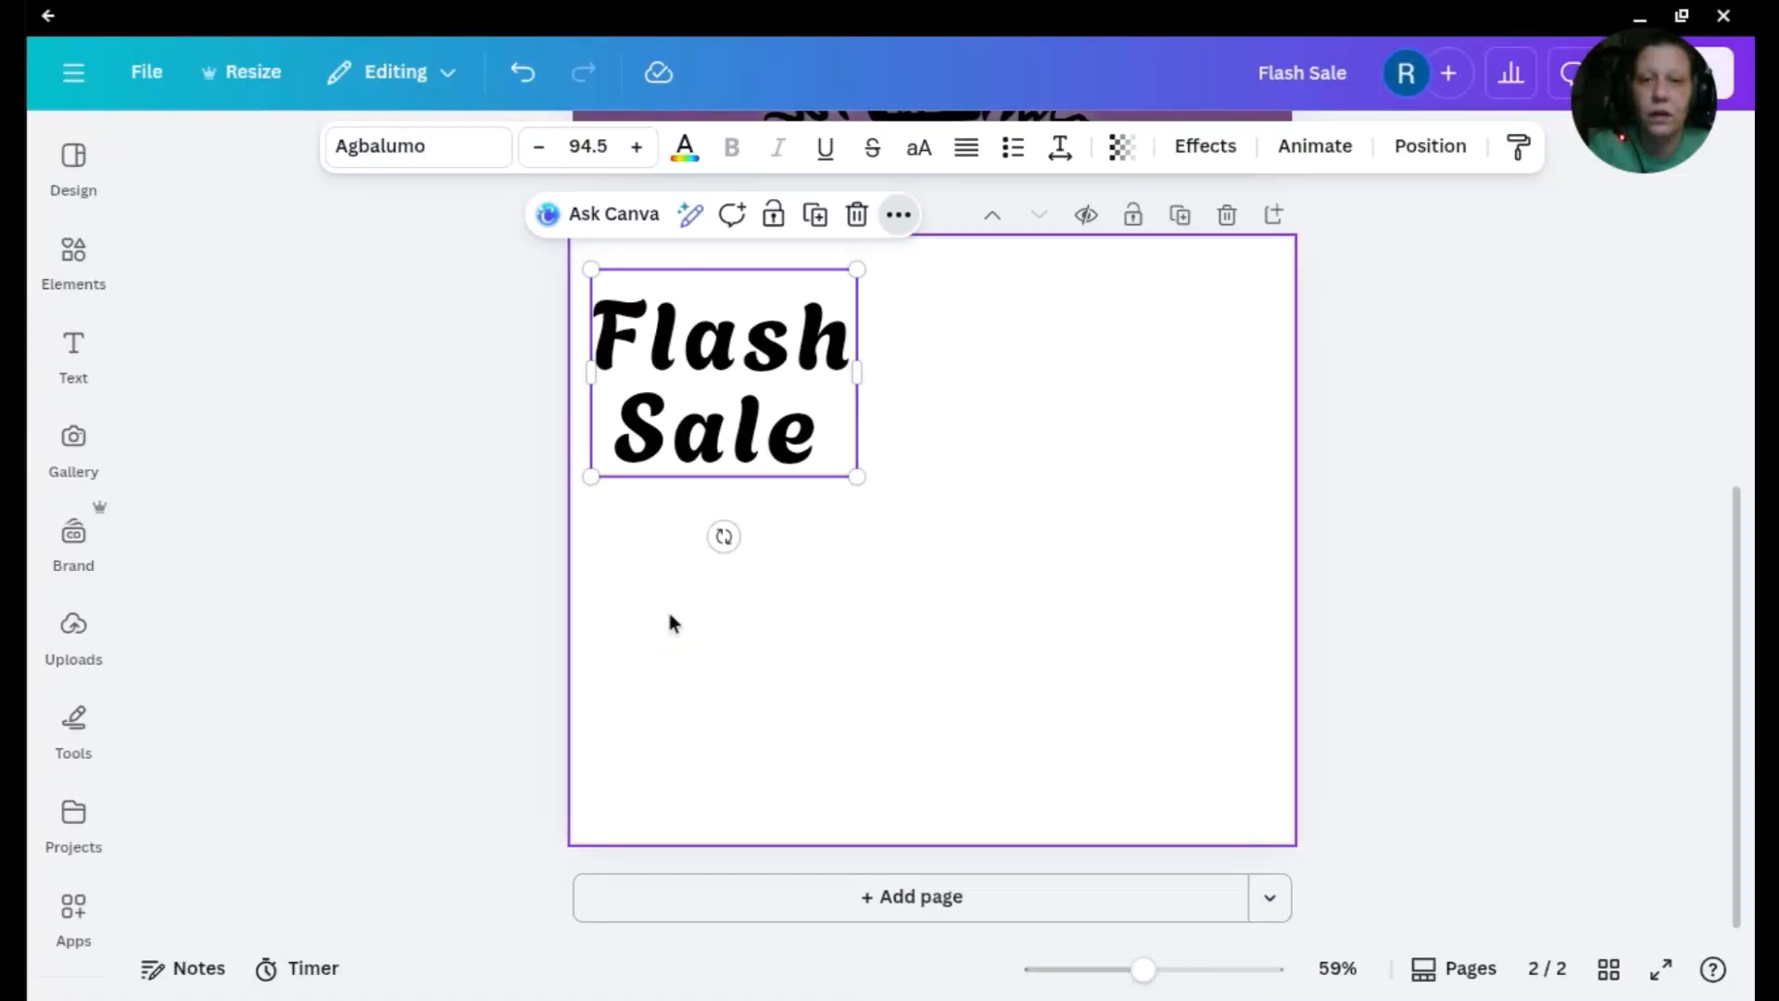
click(769, 426)
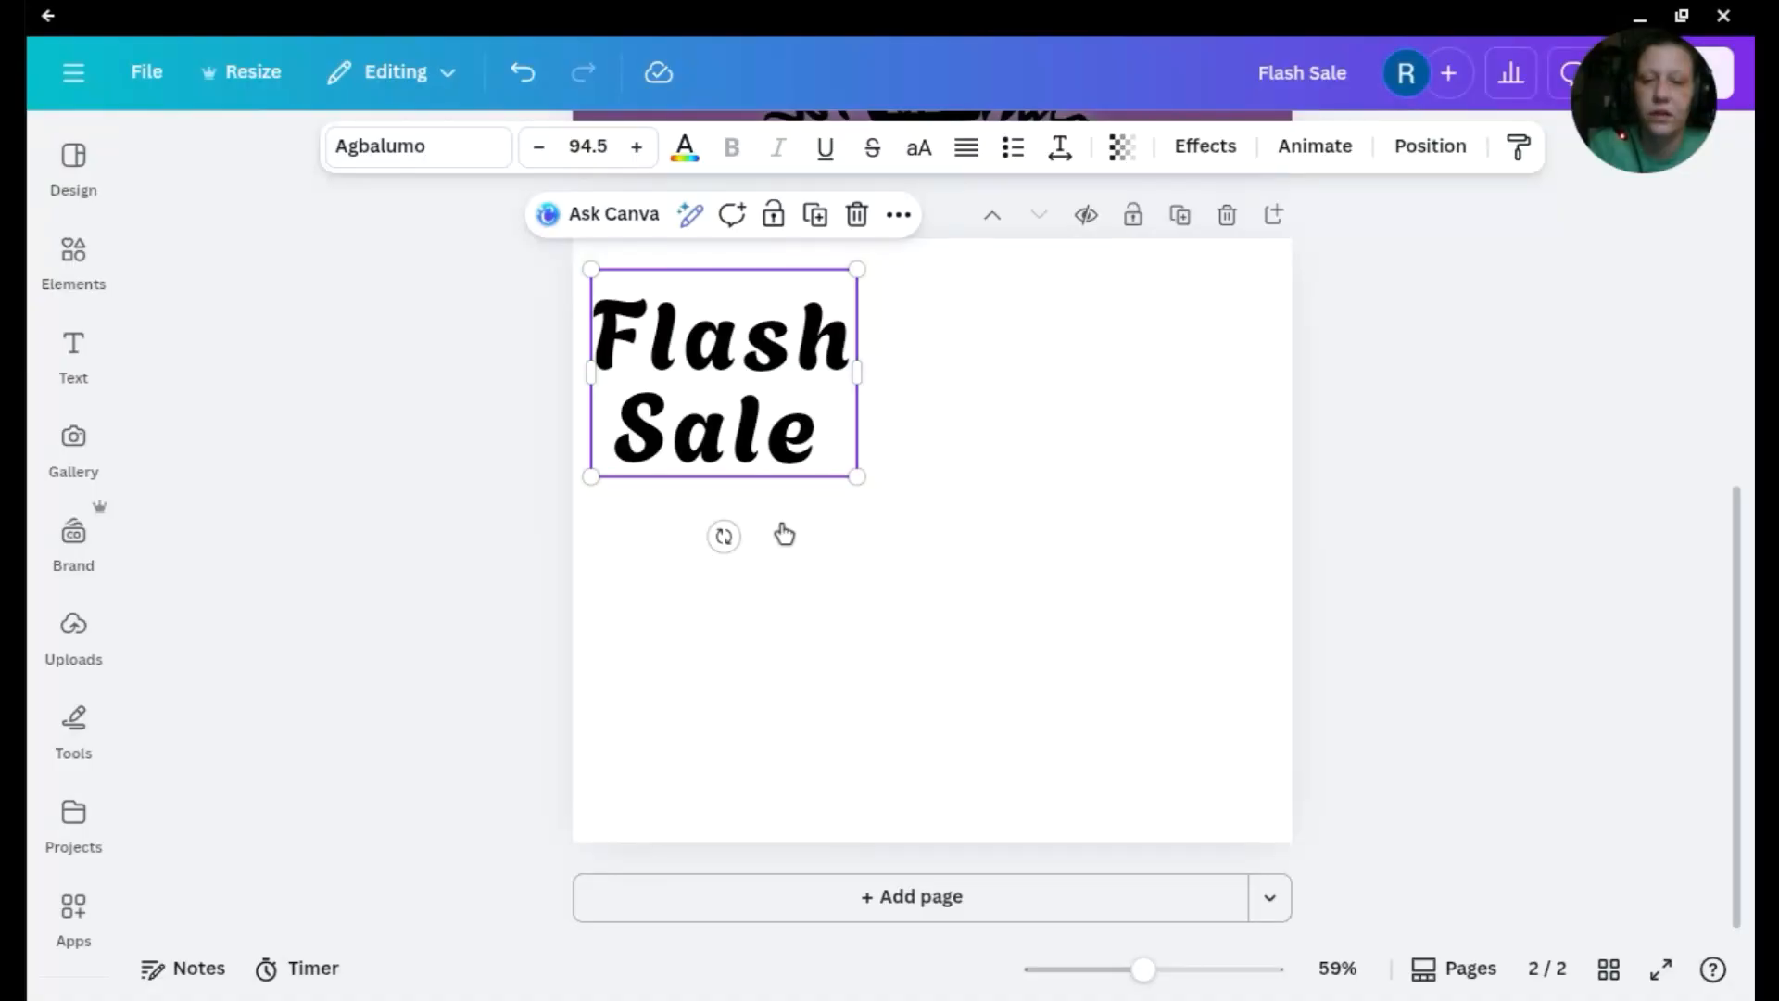
click(783, 530)
double_click(796, 361)
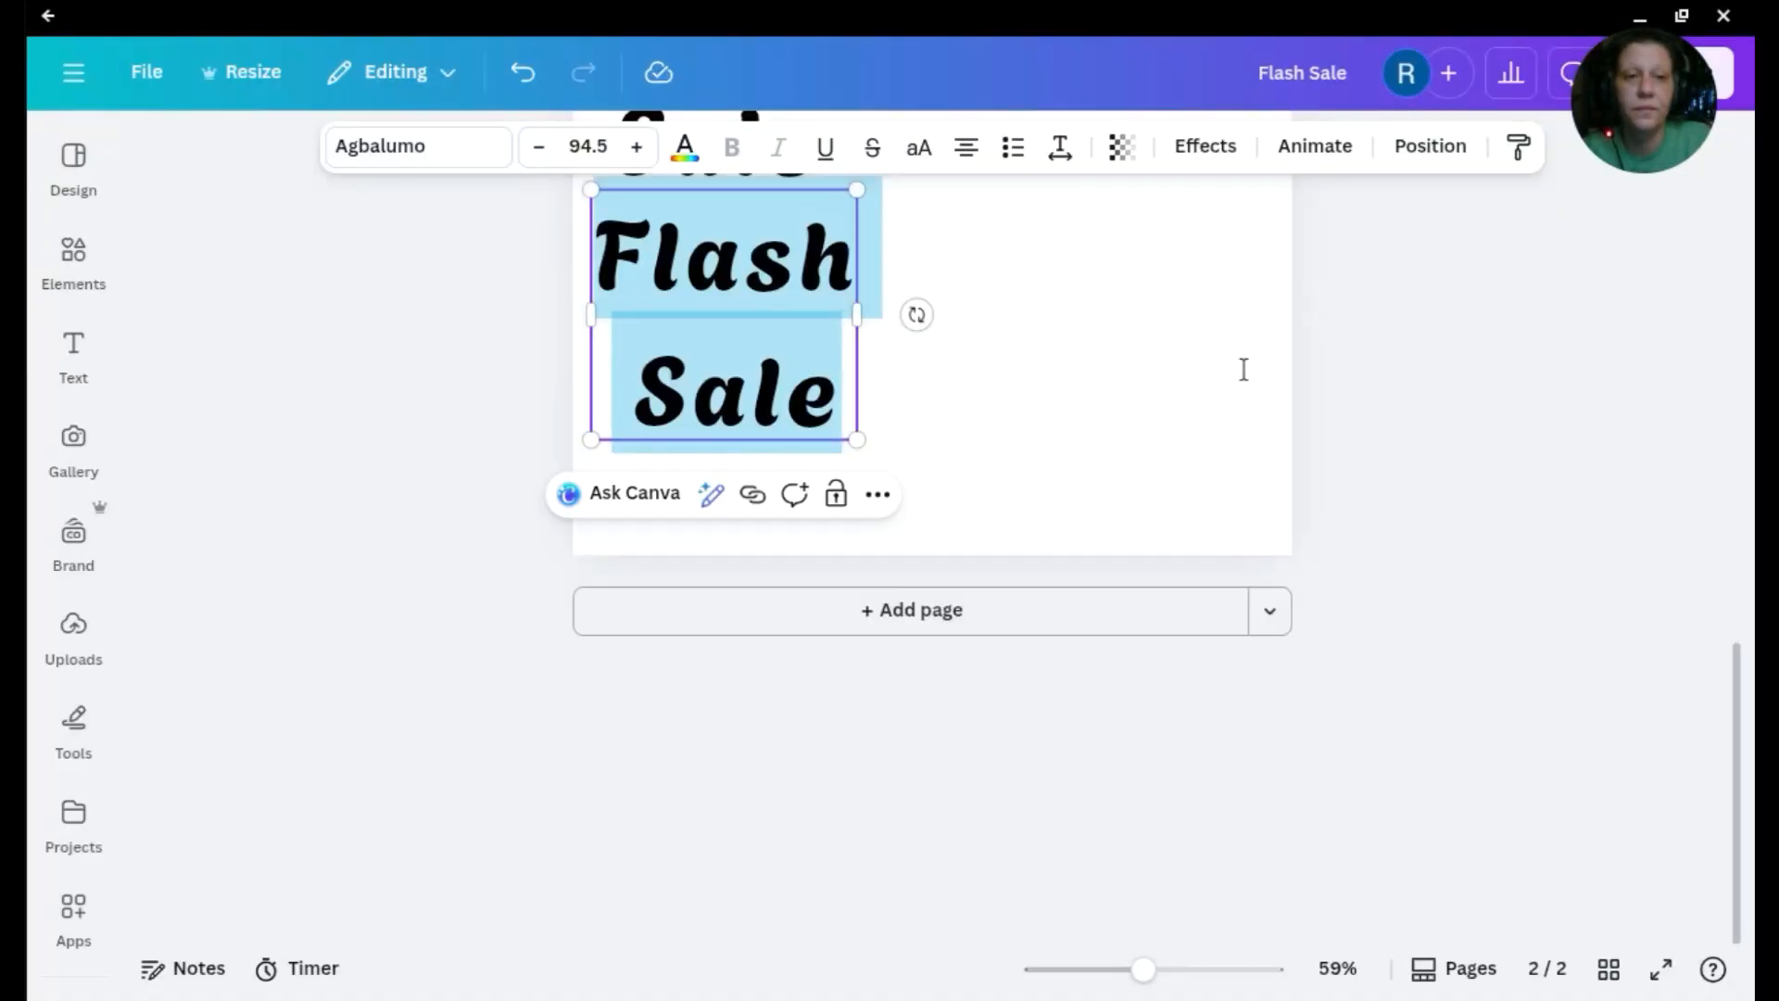
Delete the word "Sale" and its empty line from the copied text box, keeping only "Flash"
scroll(1243, 369, up, 2)
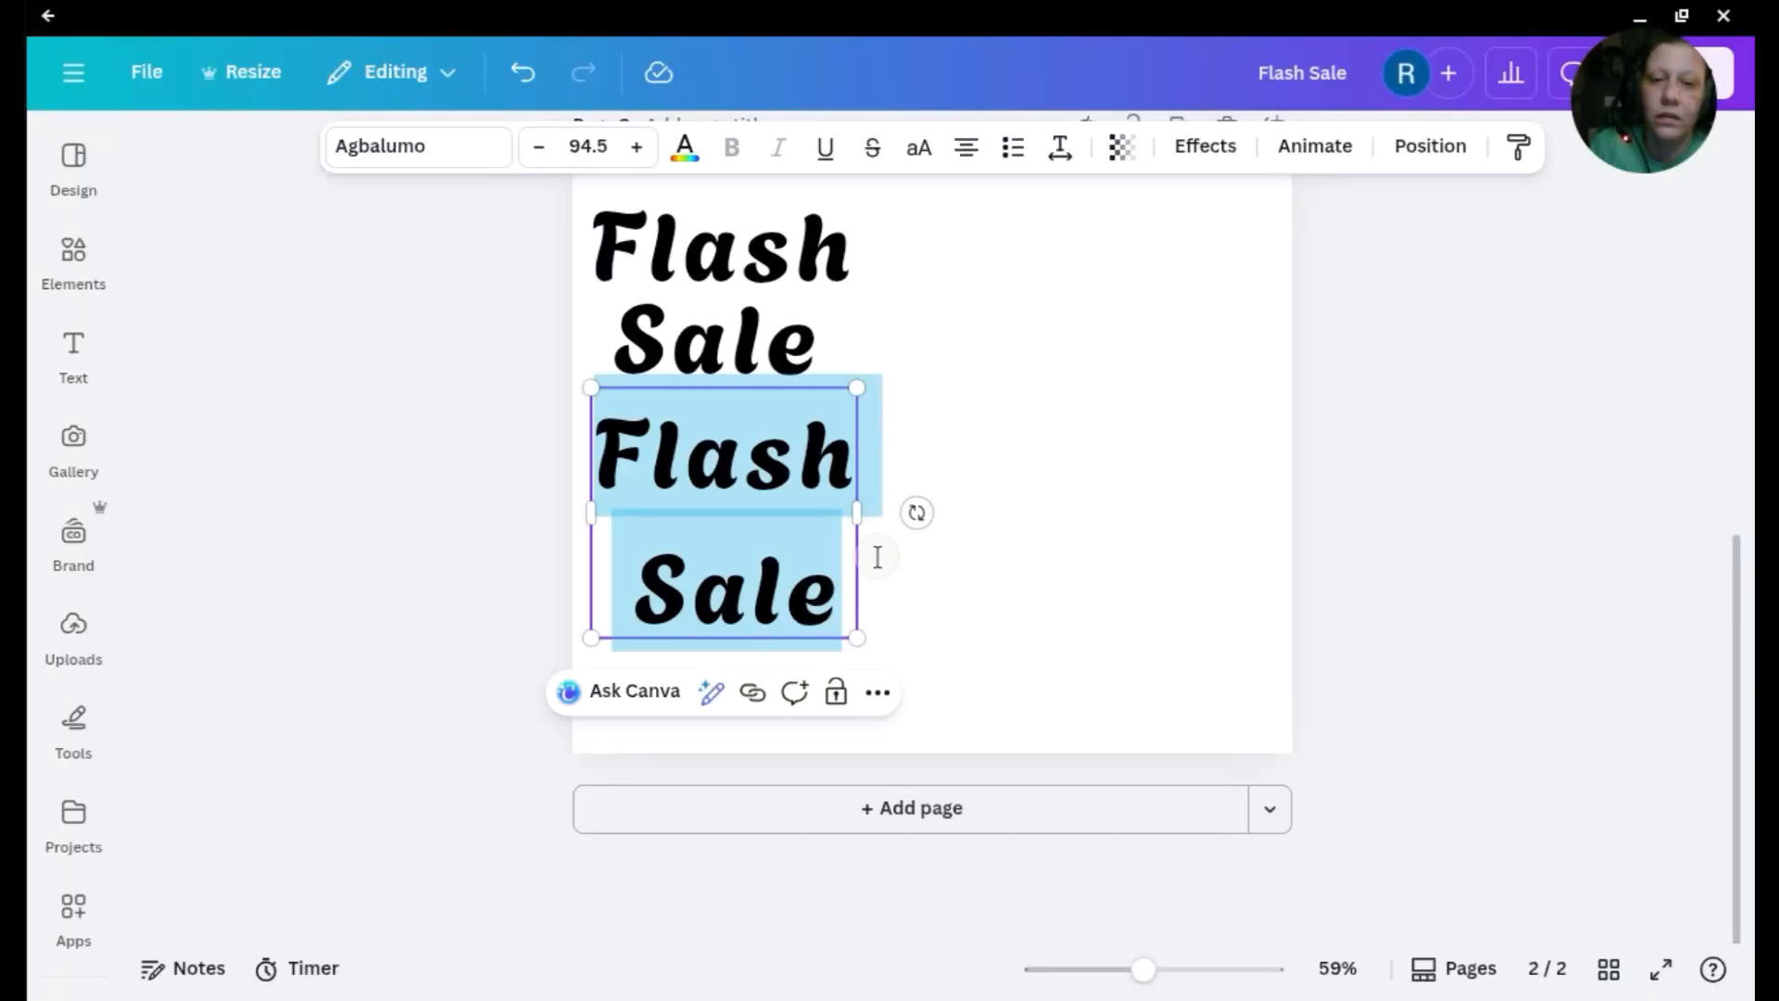
click(845, 574)
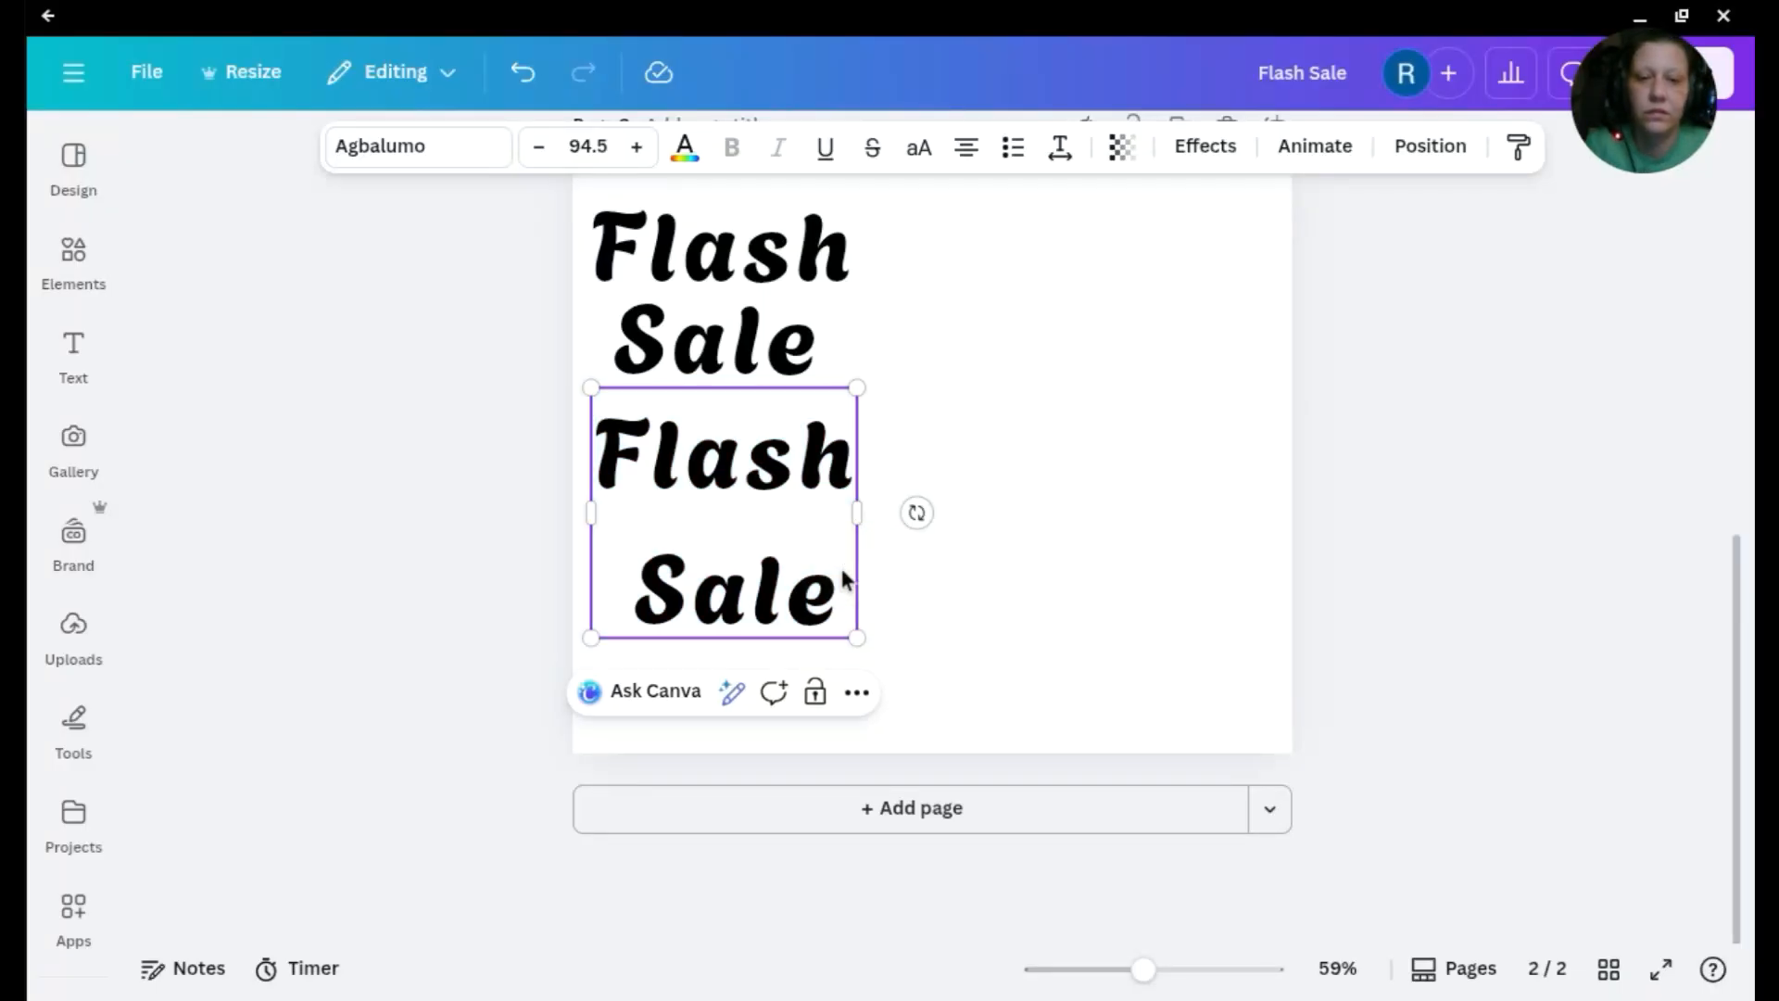
drag(841, 575, 653, 586)
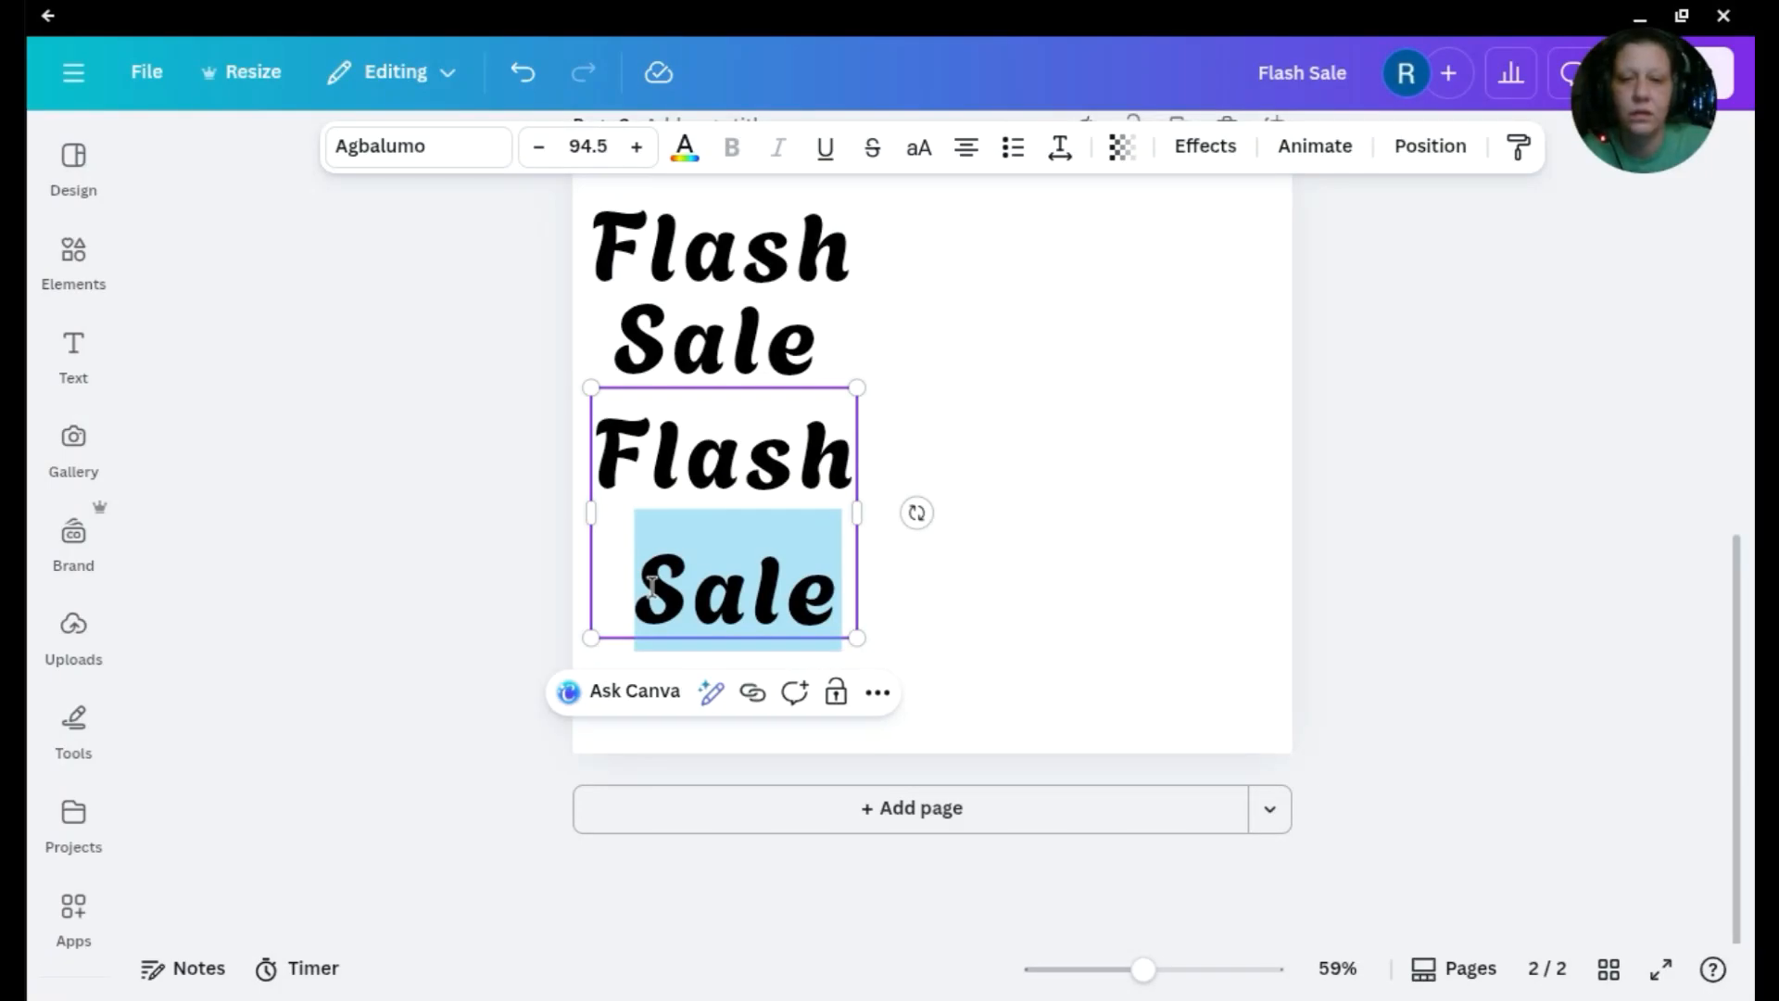
key(BackSpace)
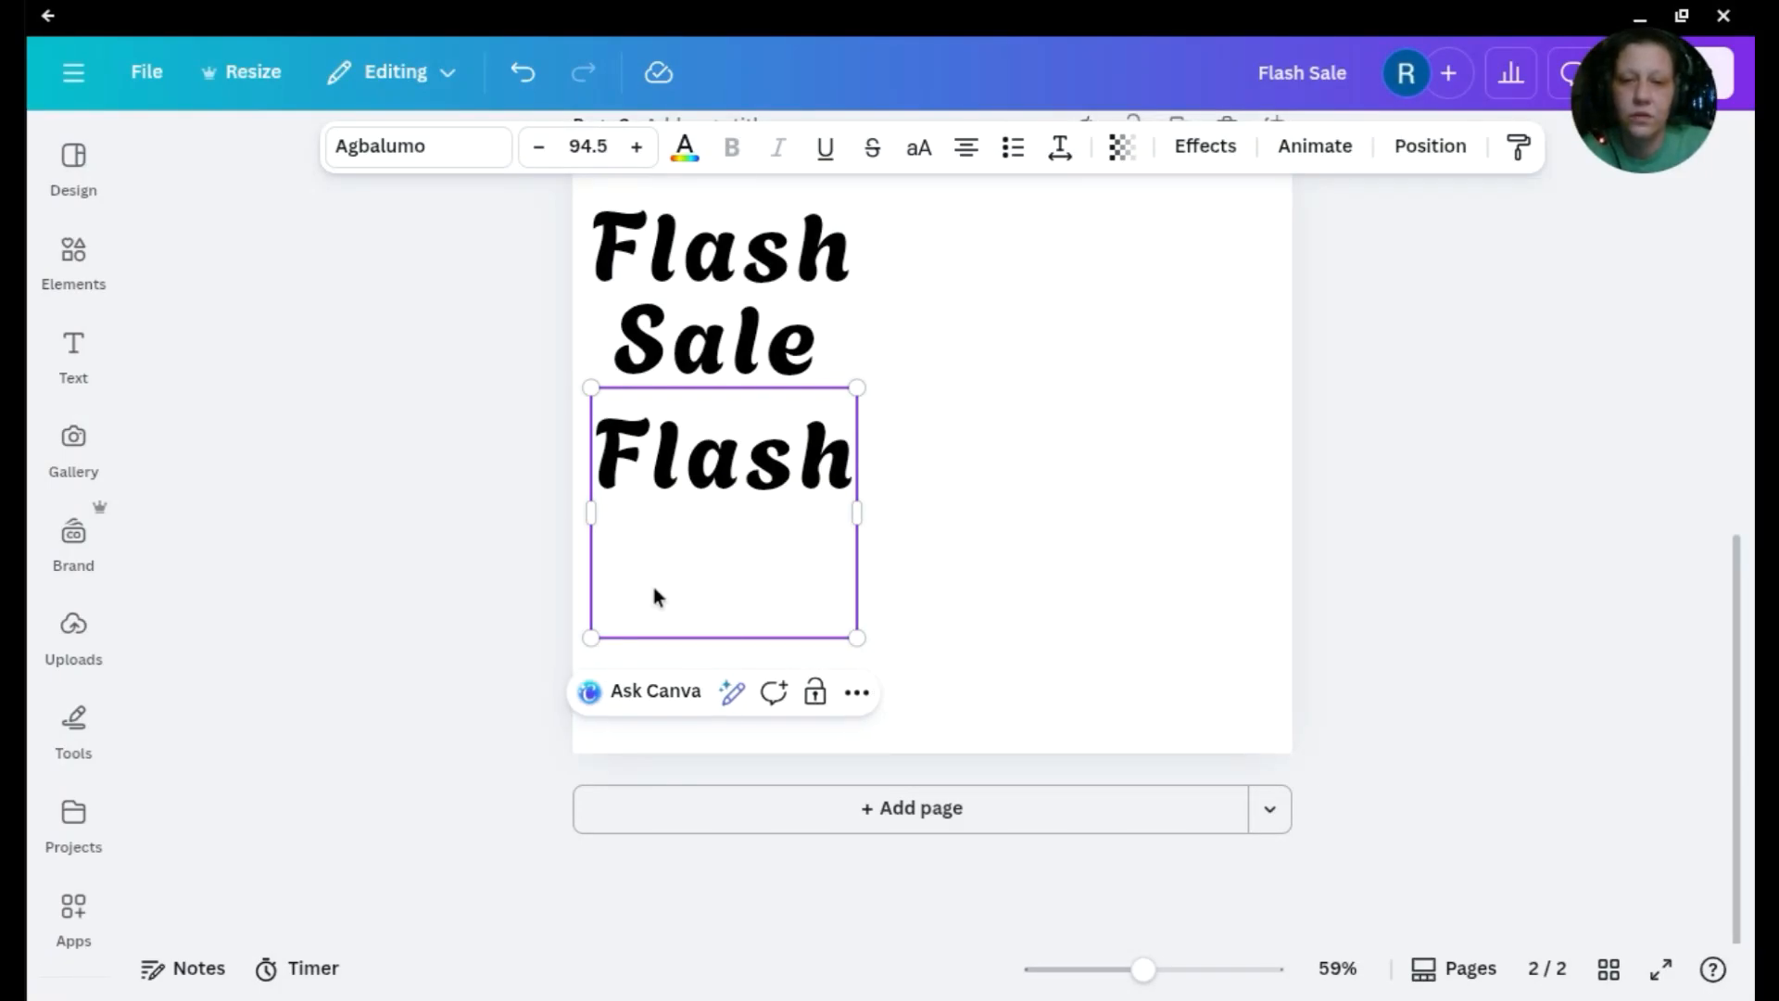
key(BackSpace)
click(987, 447)
scroll(741, 458, up, 1)
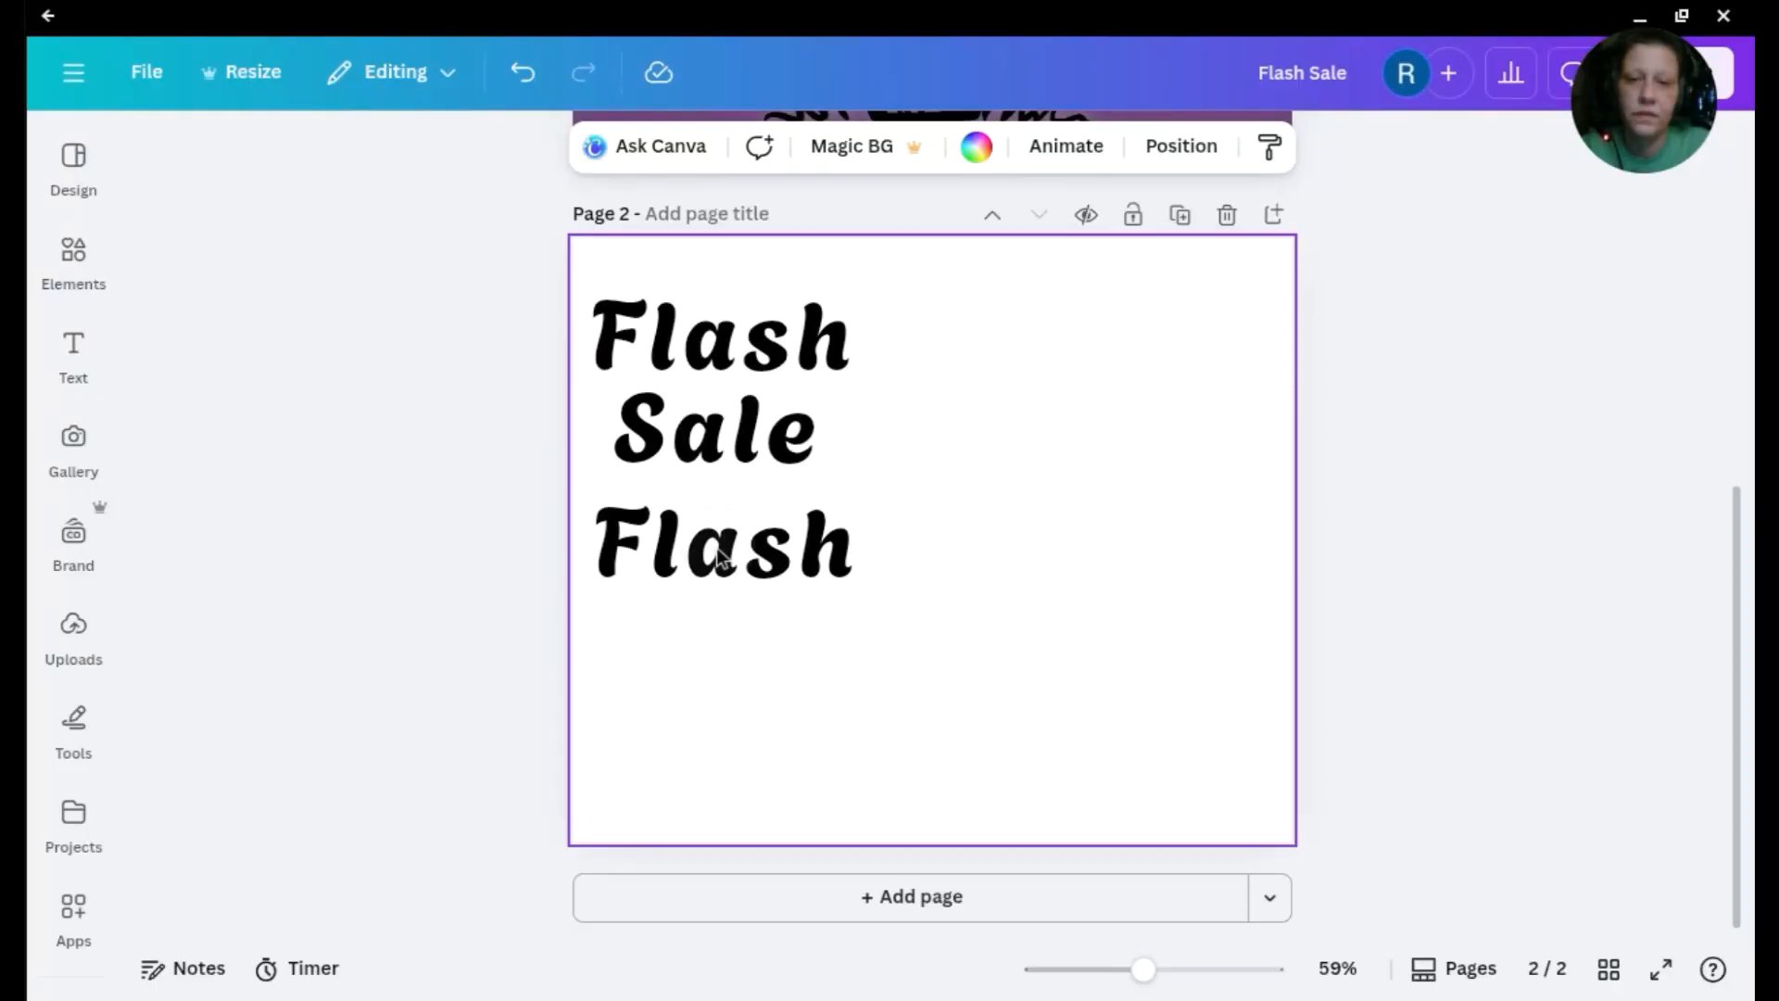
Move the single-word "Flash" text to the right of the two-line heading and duplicate it just below itself
drag(719, 556, 1045, 410)
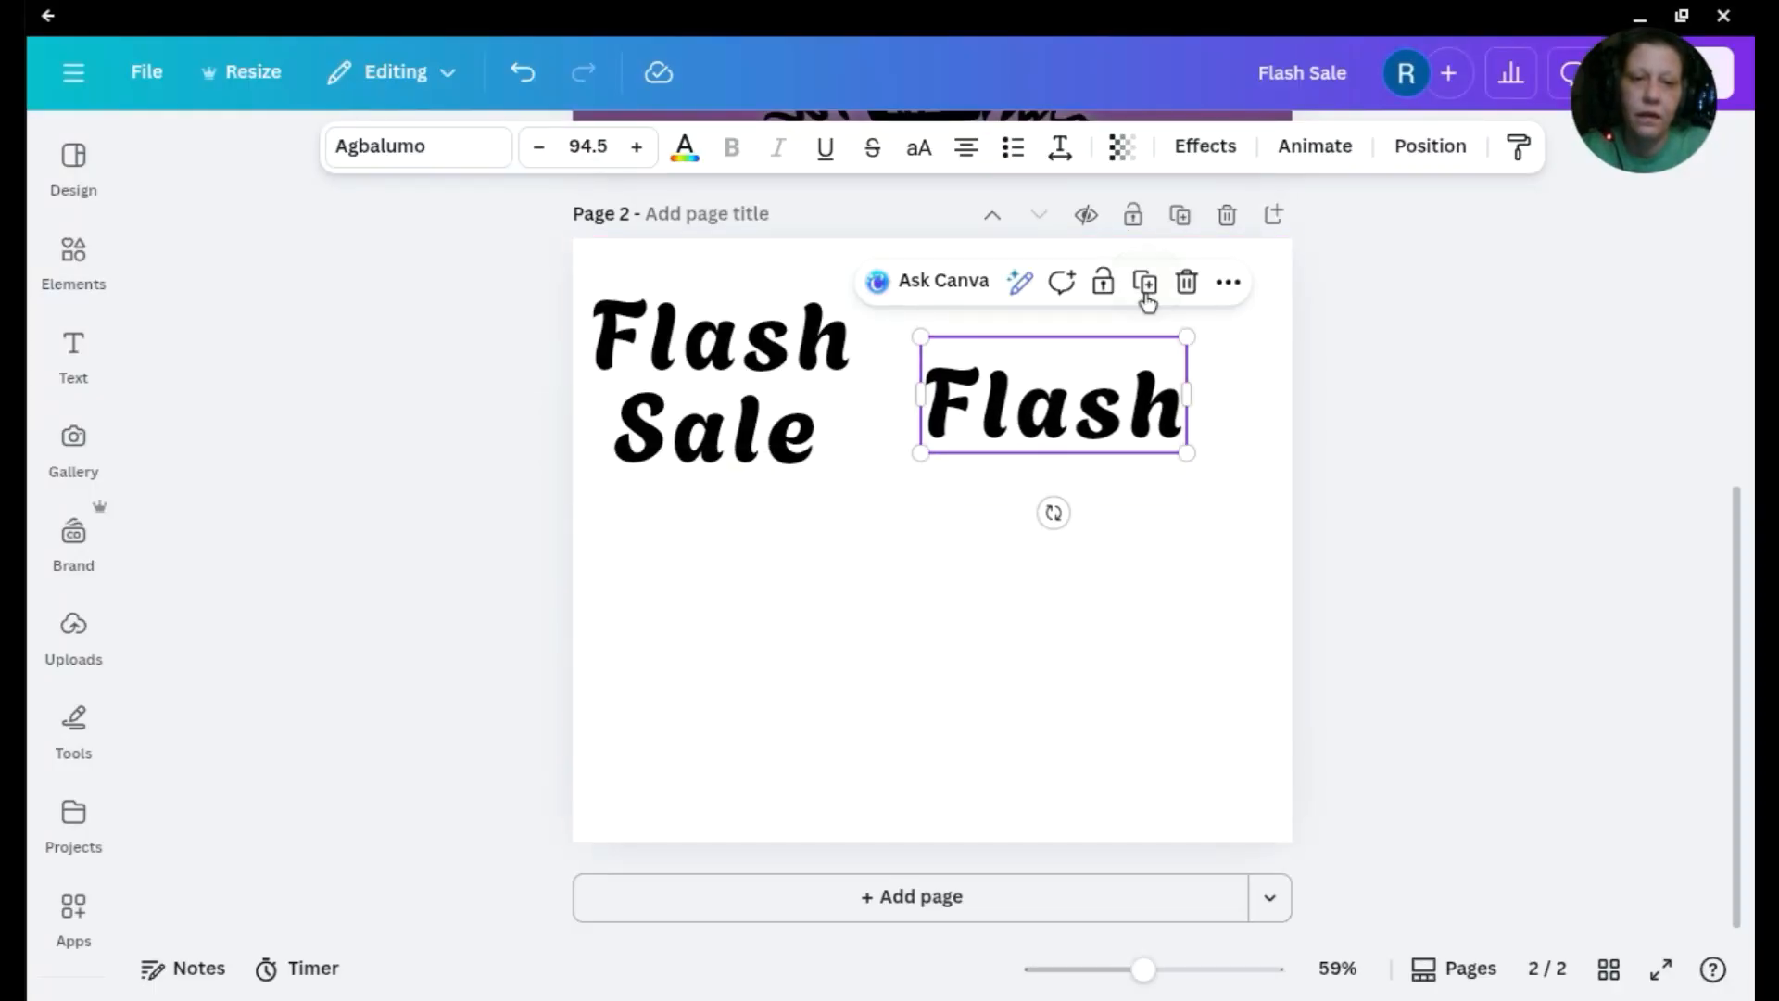
click(1147, 282)
drag(1101, 458, 1101, 482)
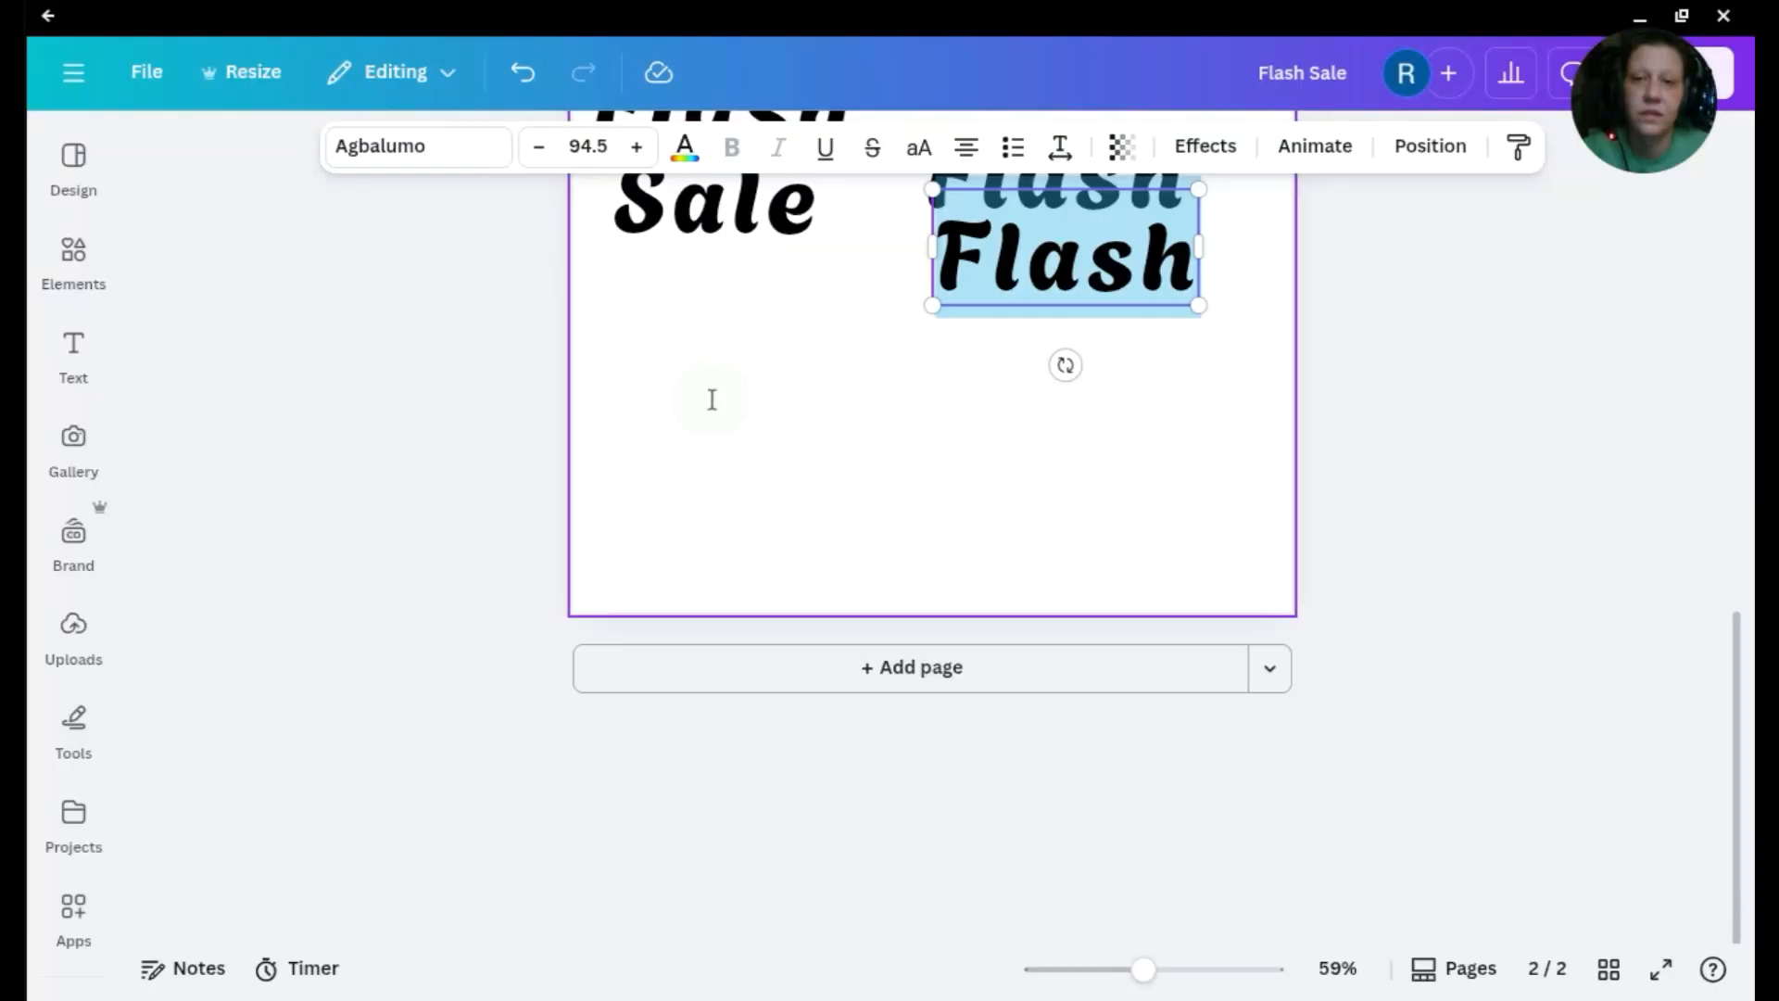
click(708, 391)
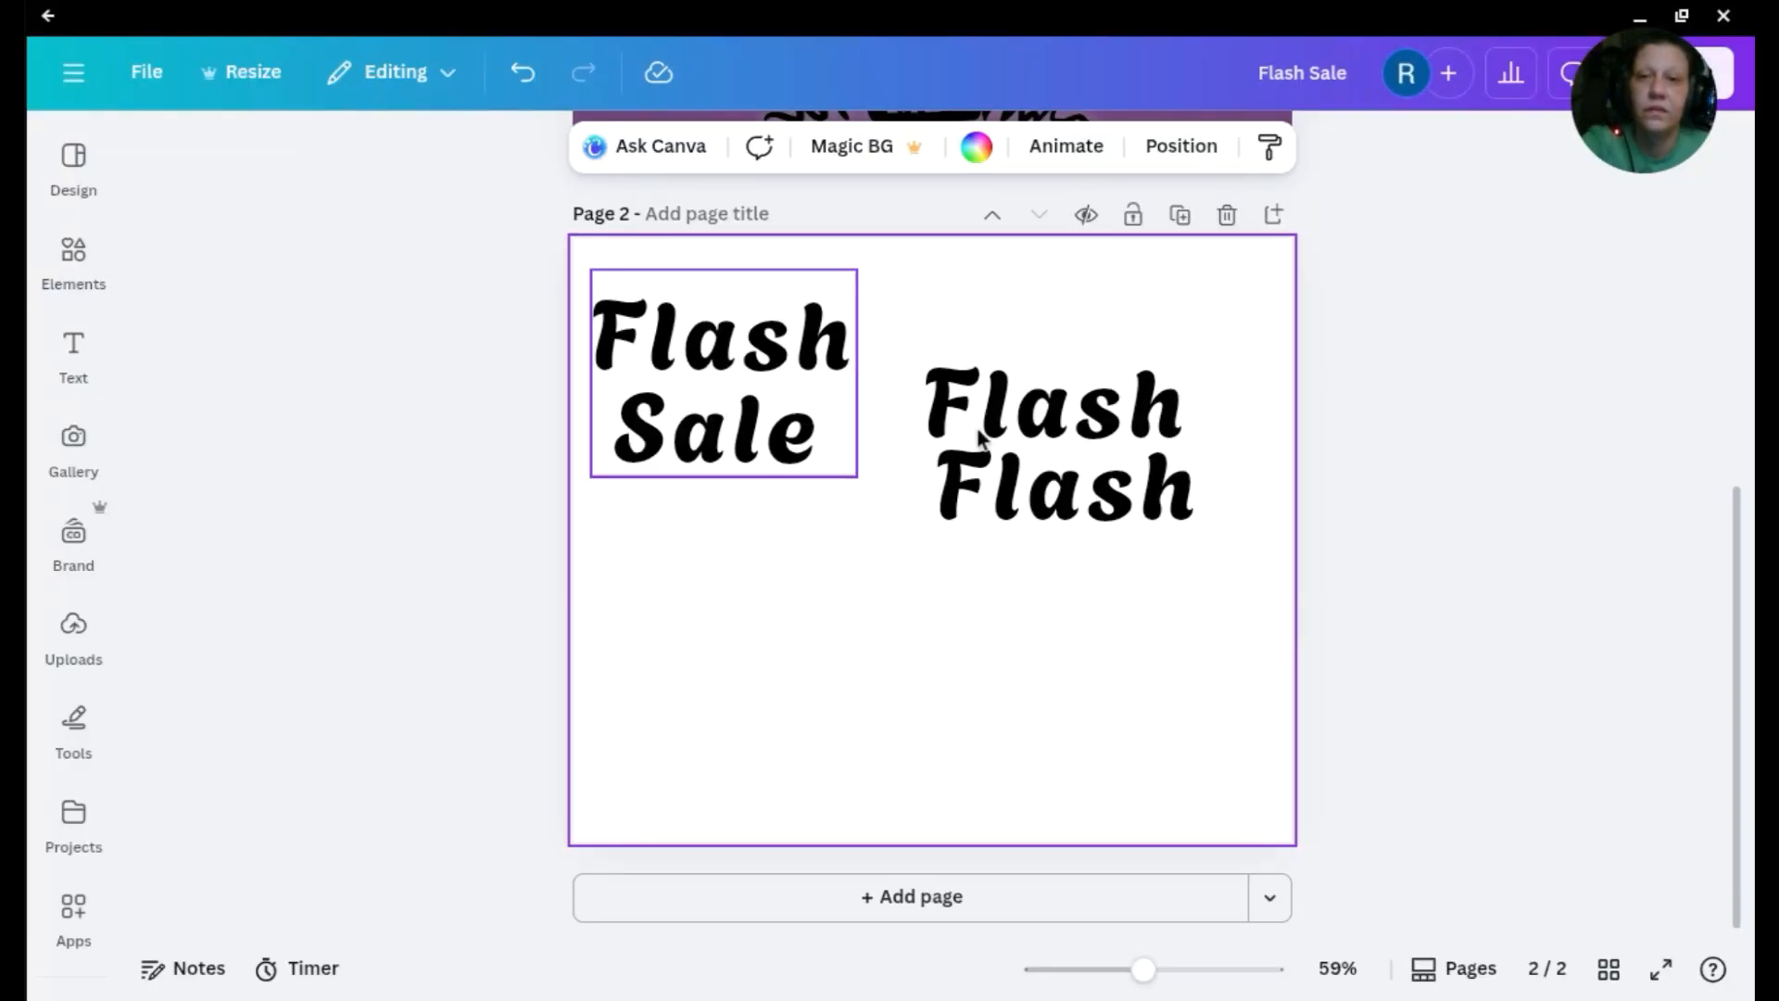
scroll(979, 434, up, 4)
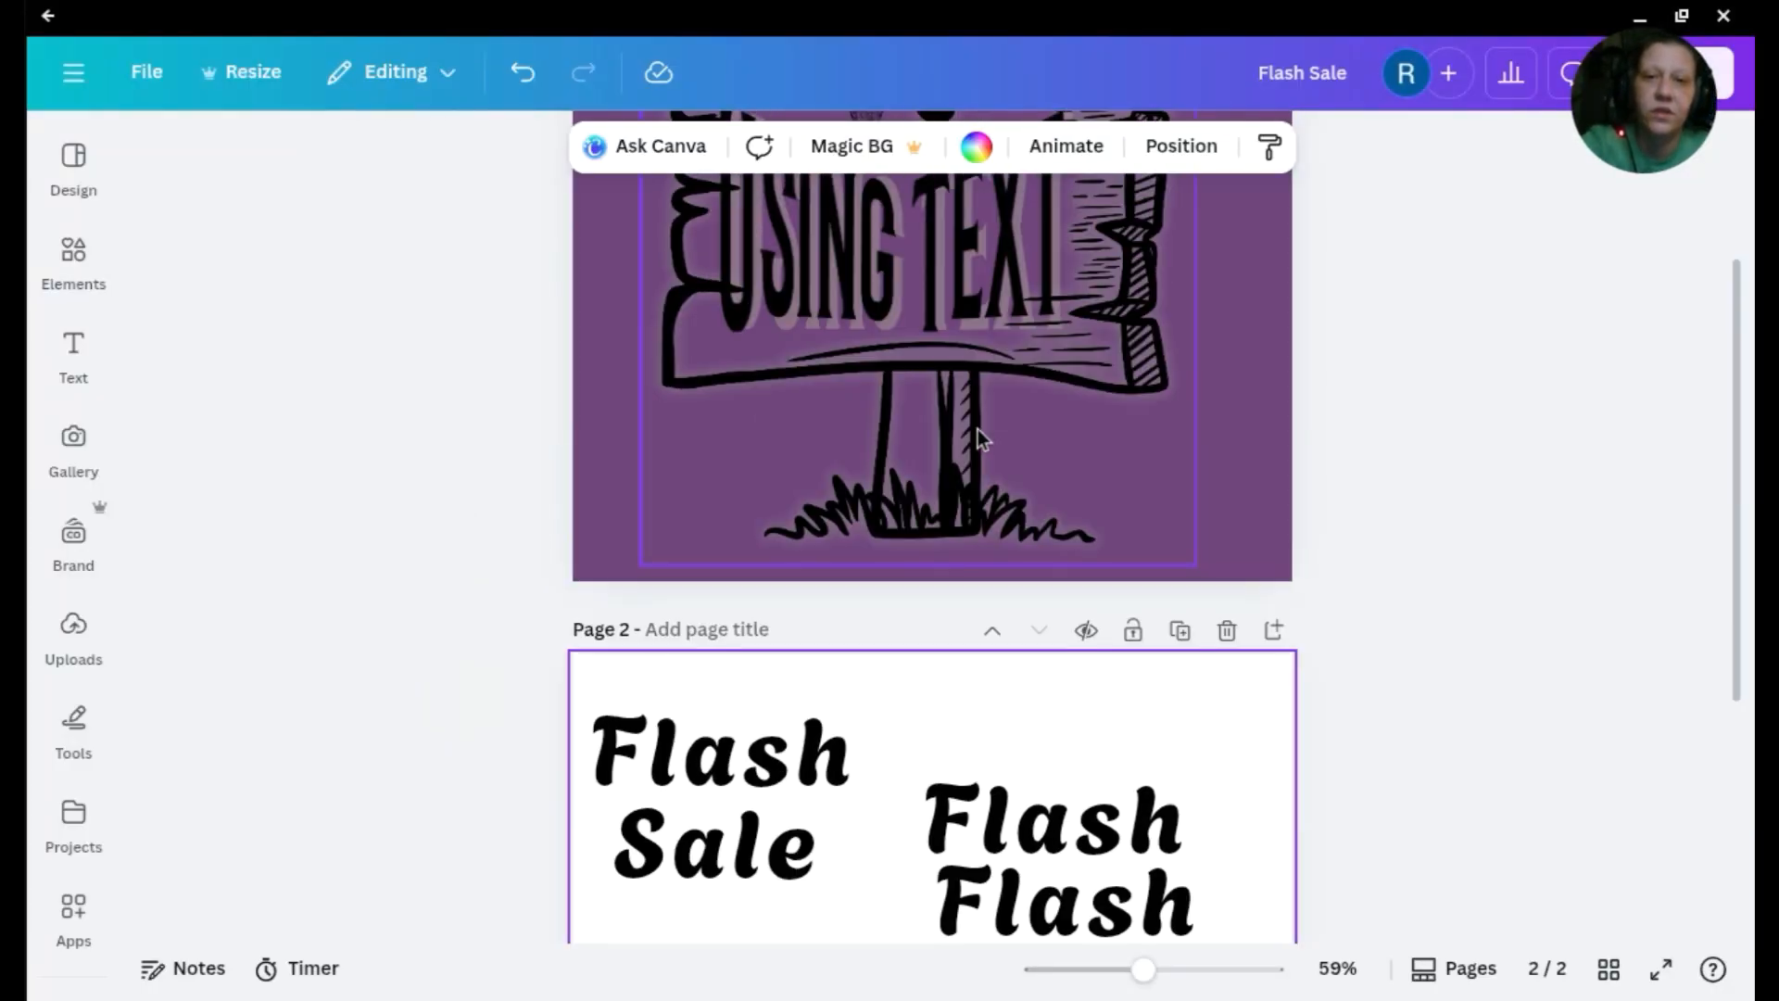
scroll(978, 432, down, 2)
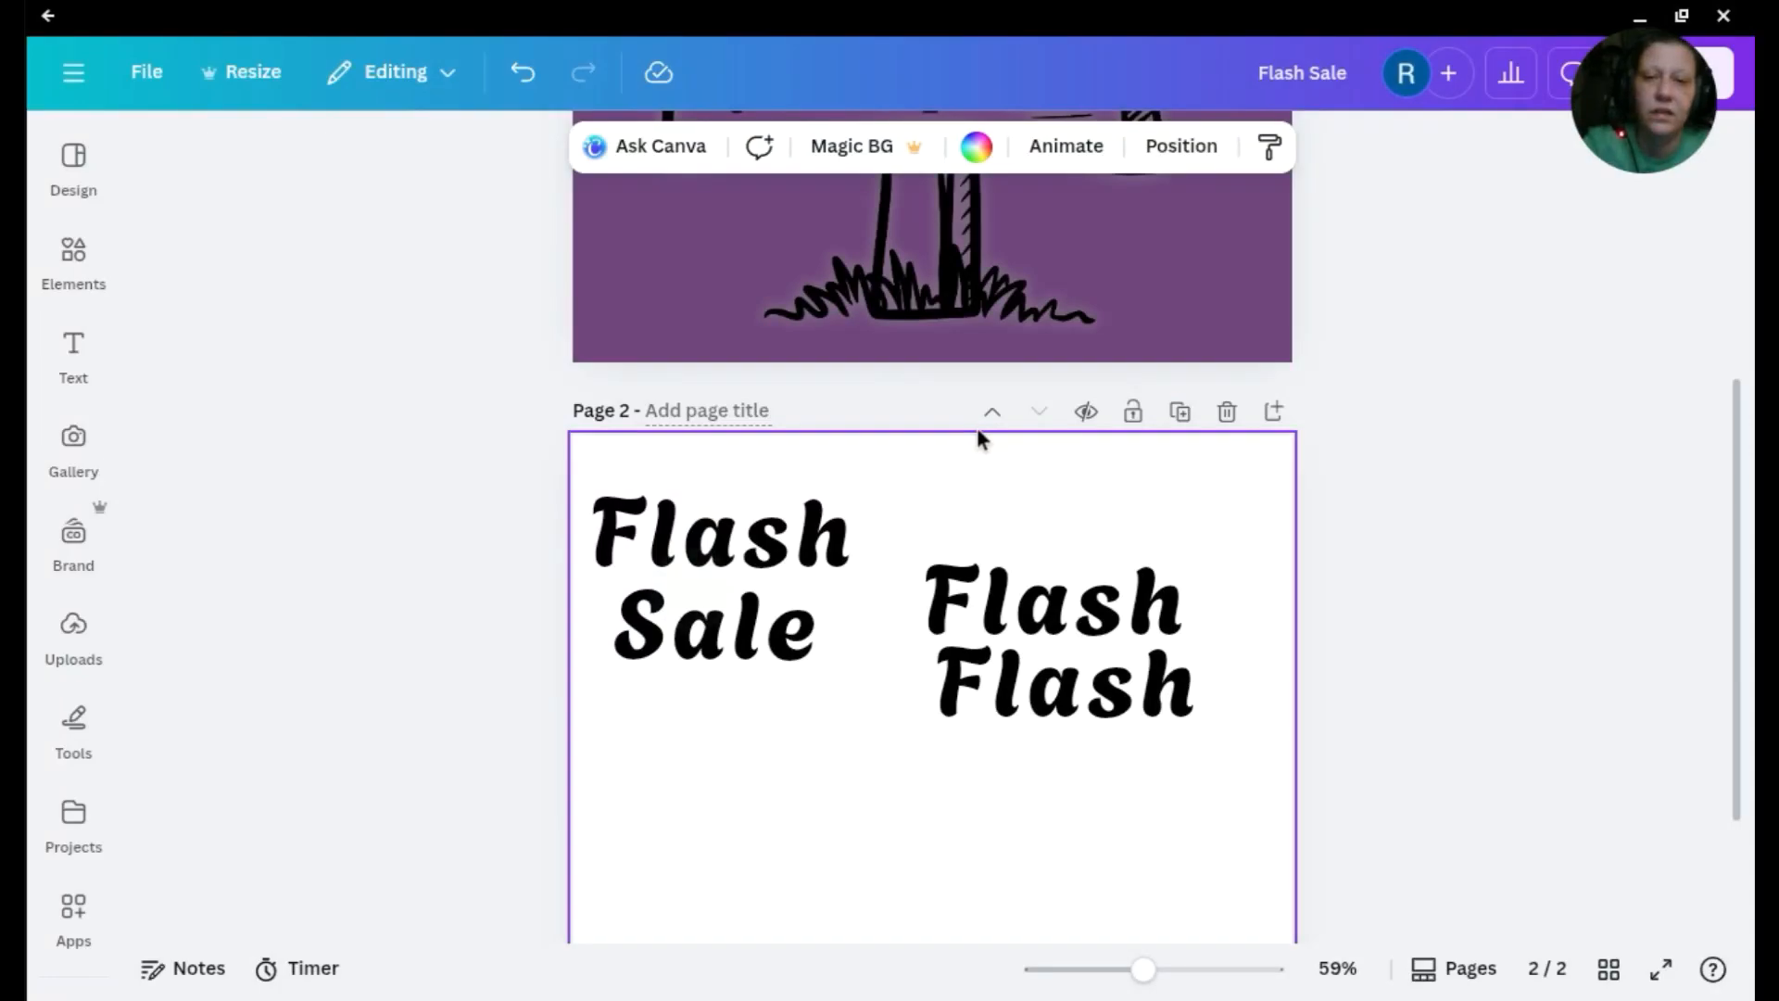
key(Tab)
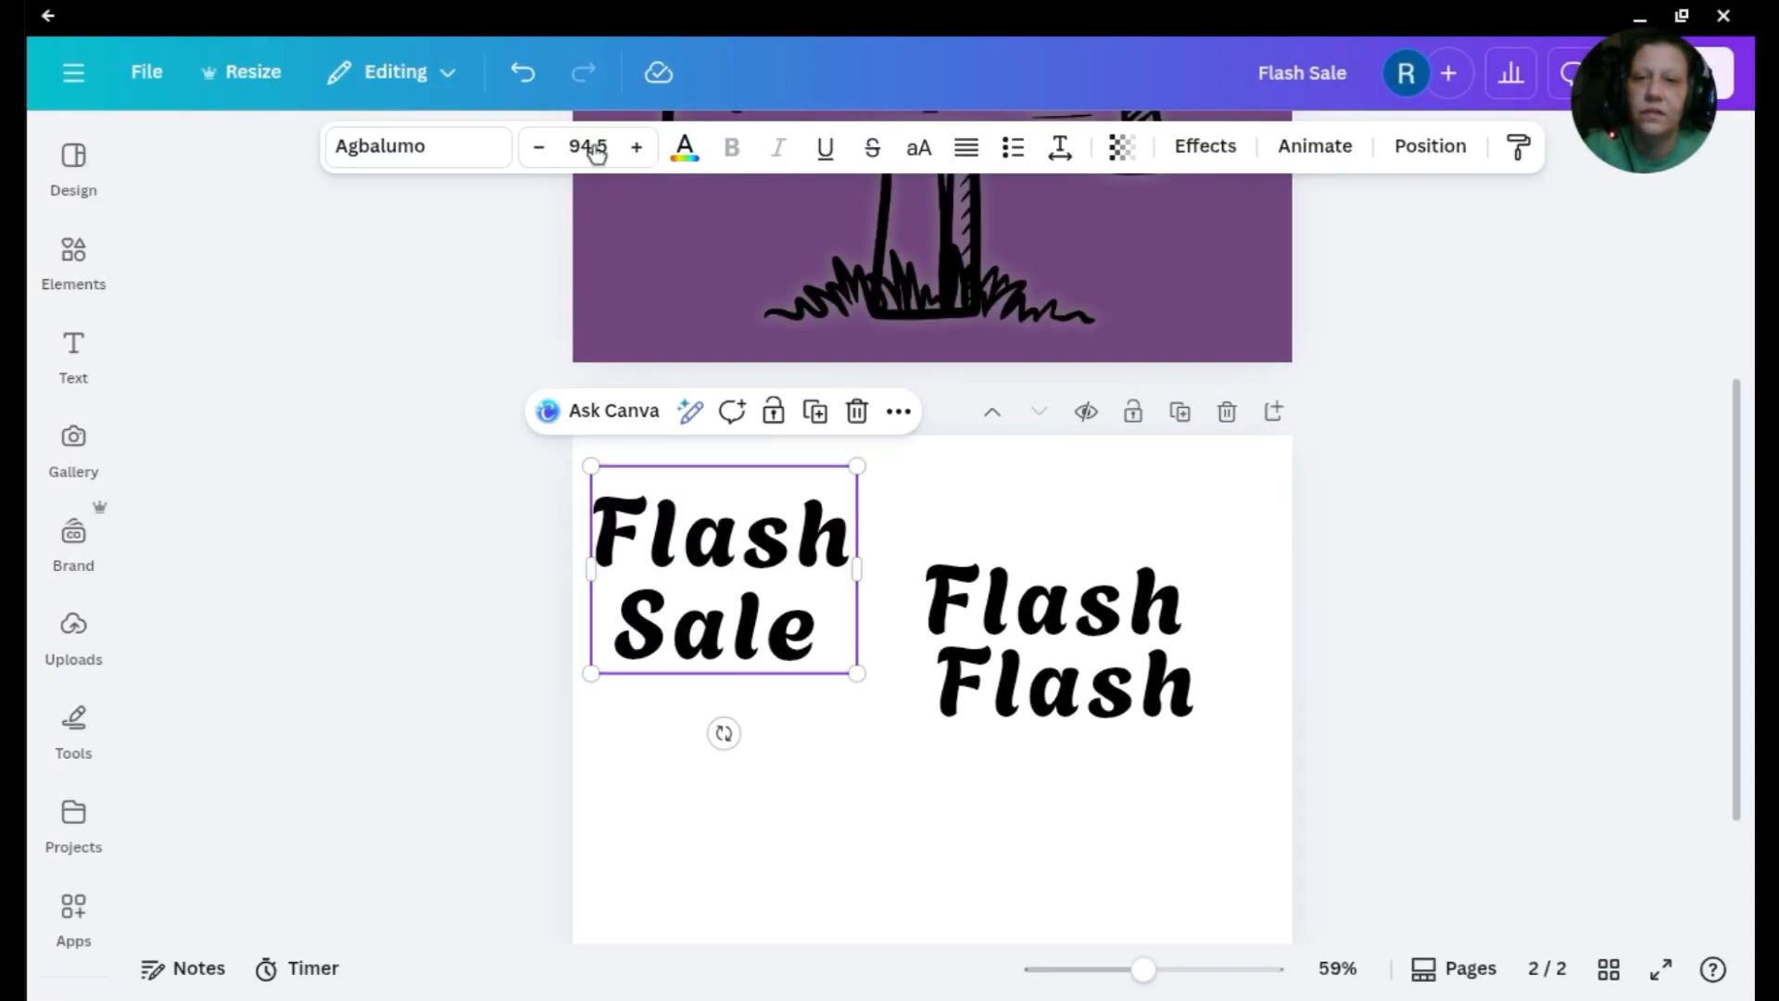
click(974, 611)
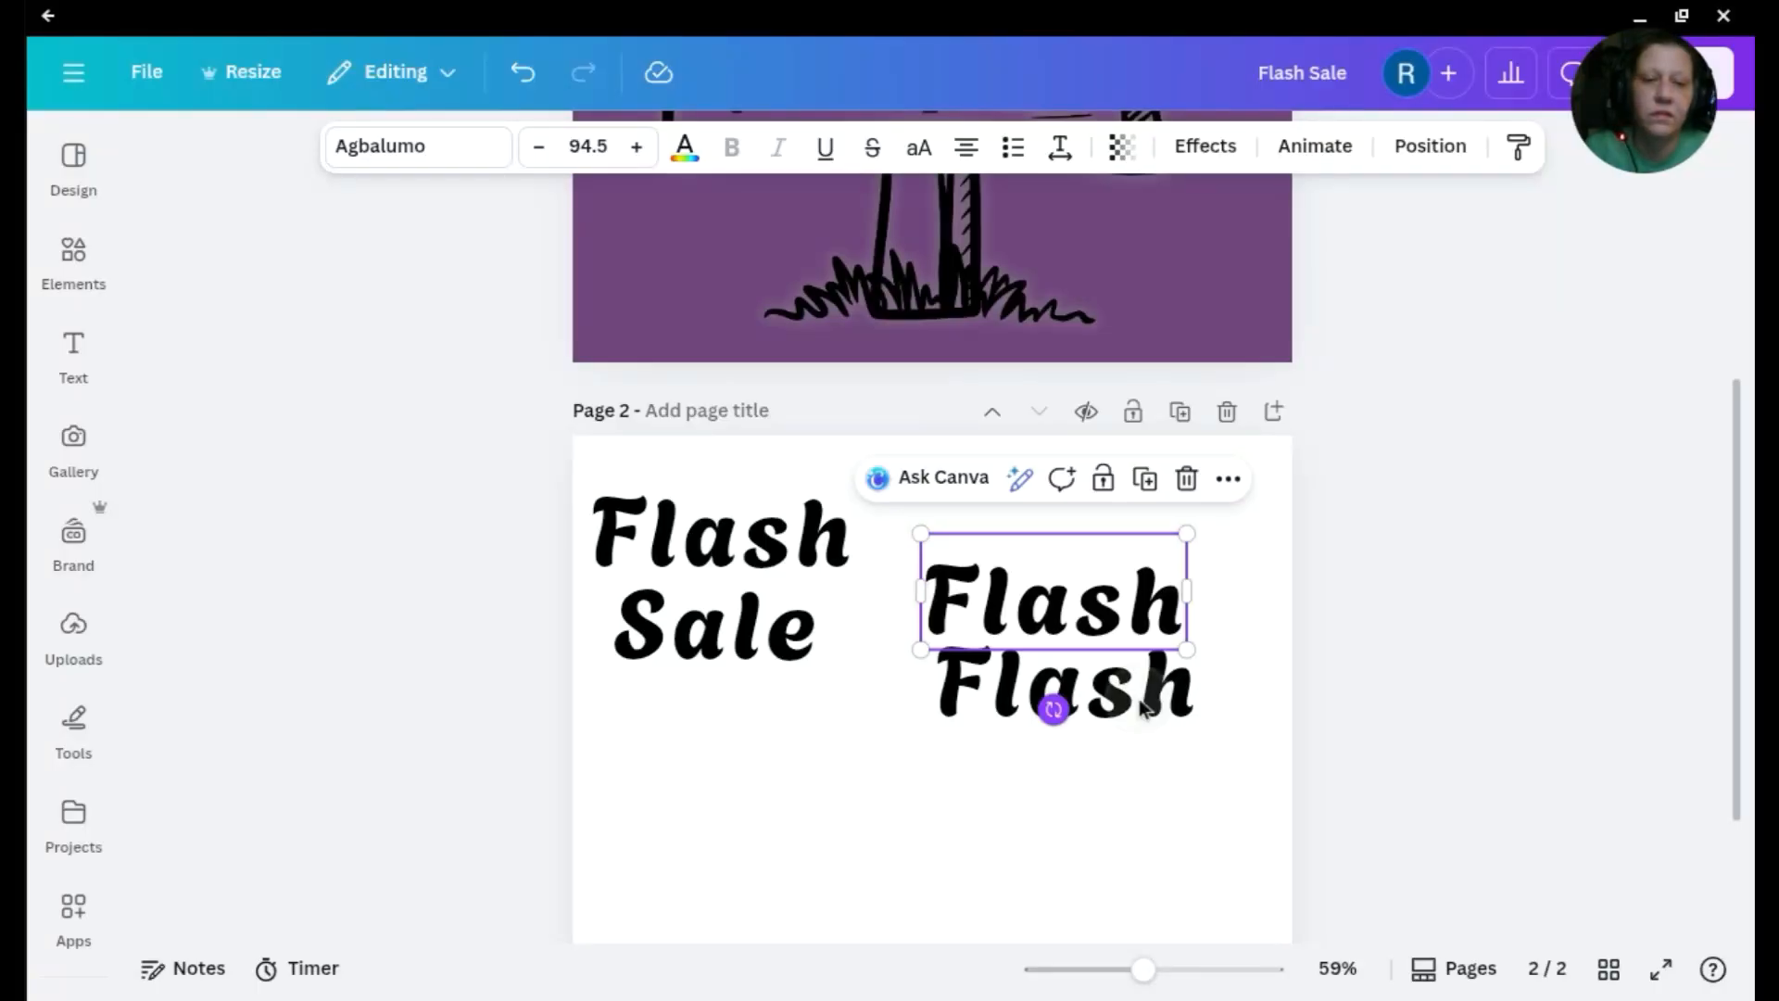
key(Escape)
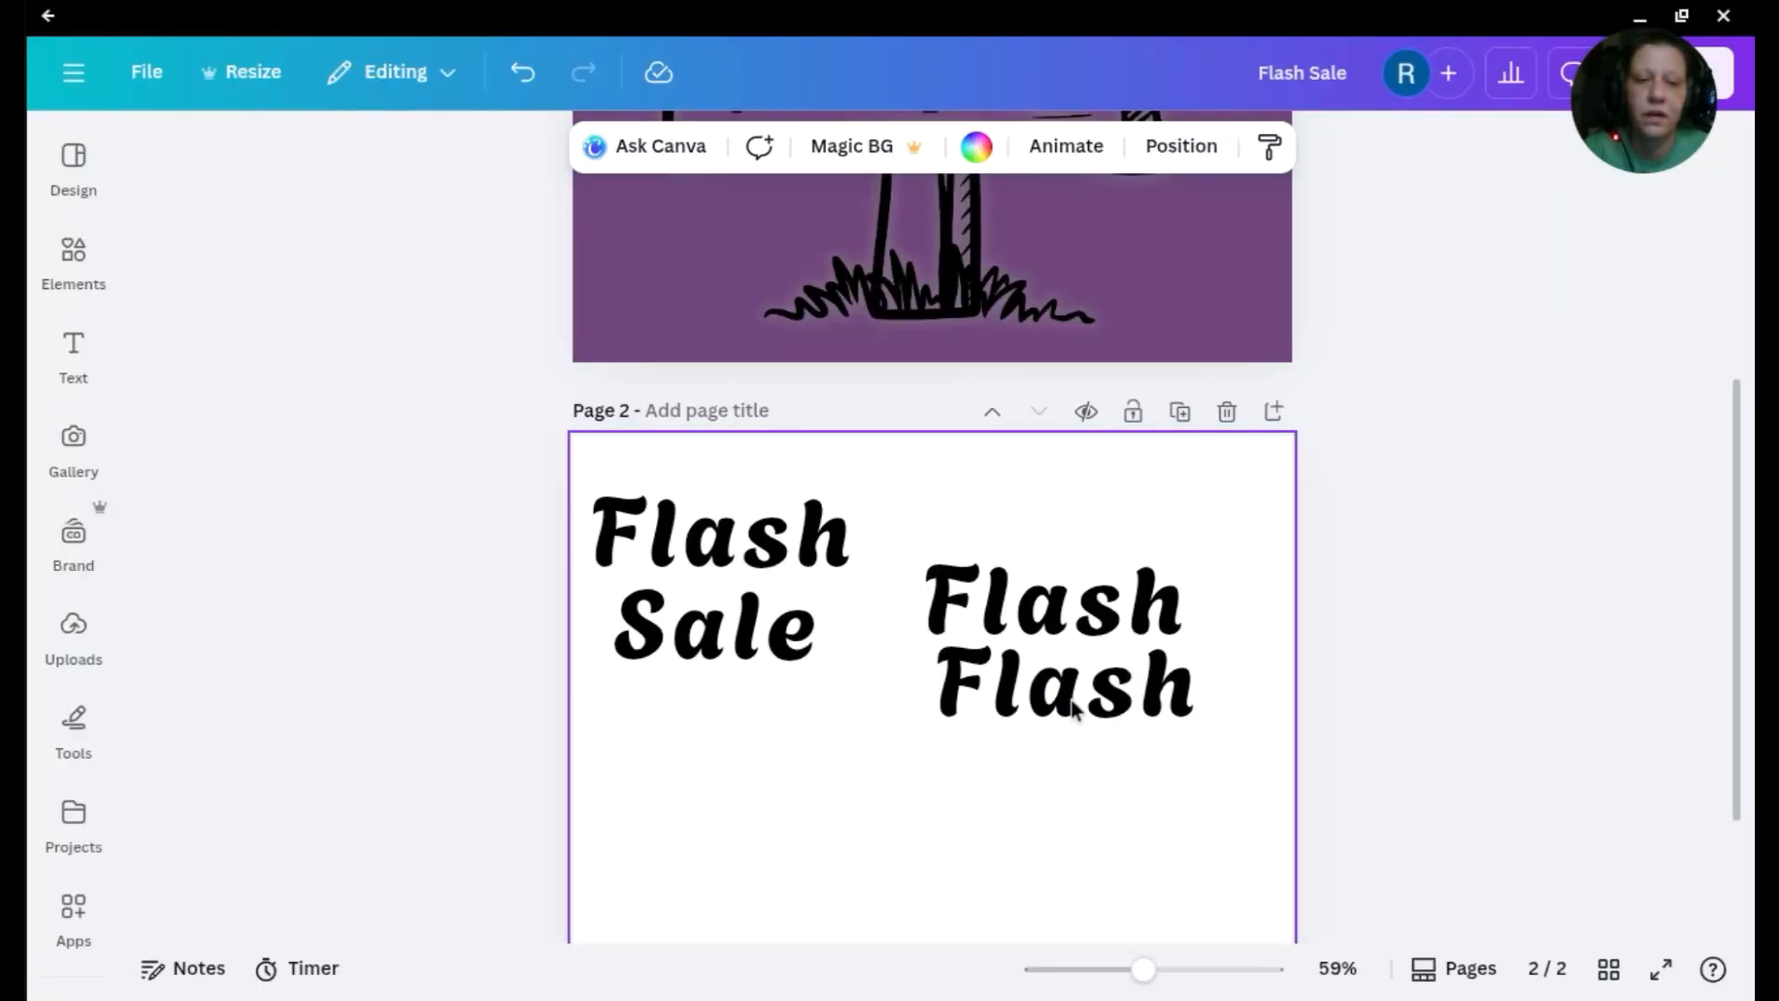
Replace the lower "Flash" copy's text with "Sale" and shift that box slightly up and right beneath "Flash"
click(985, 712)
scroll(984, 713, down, 5)
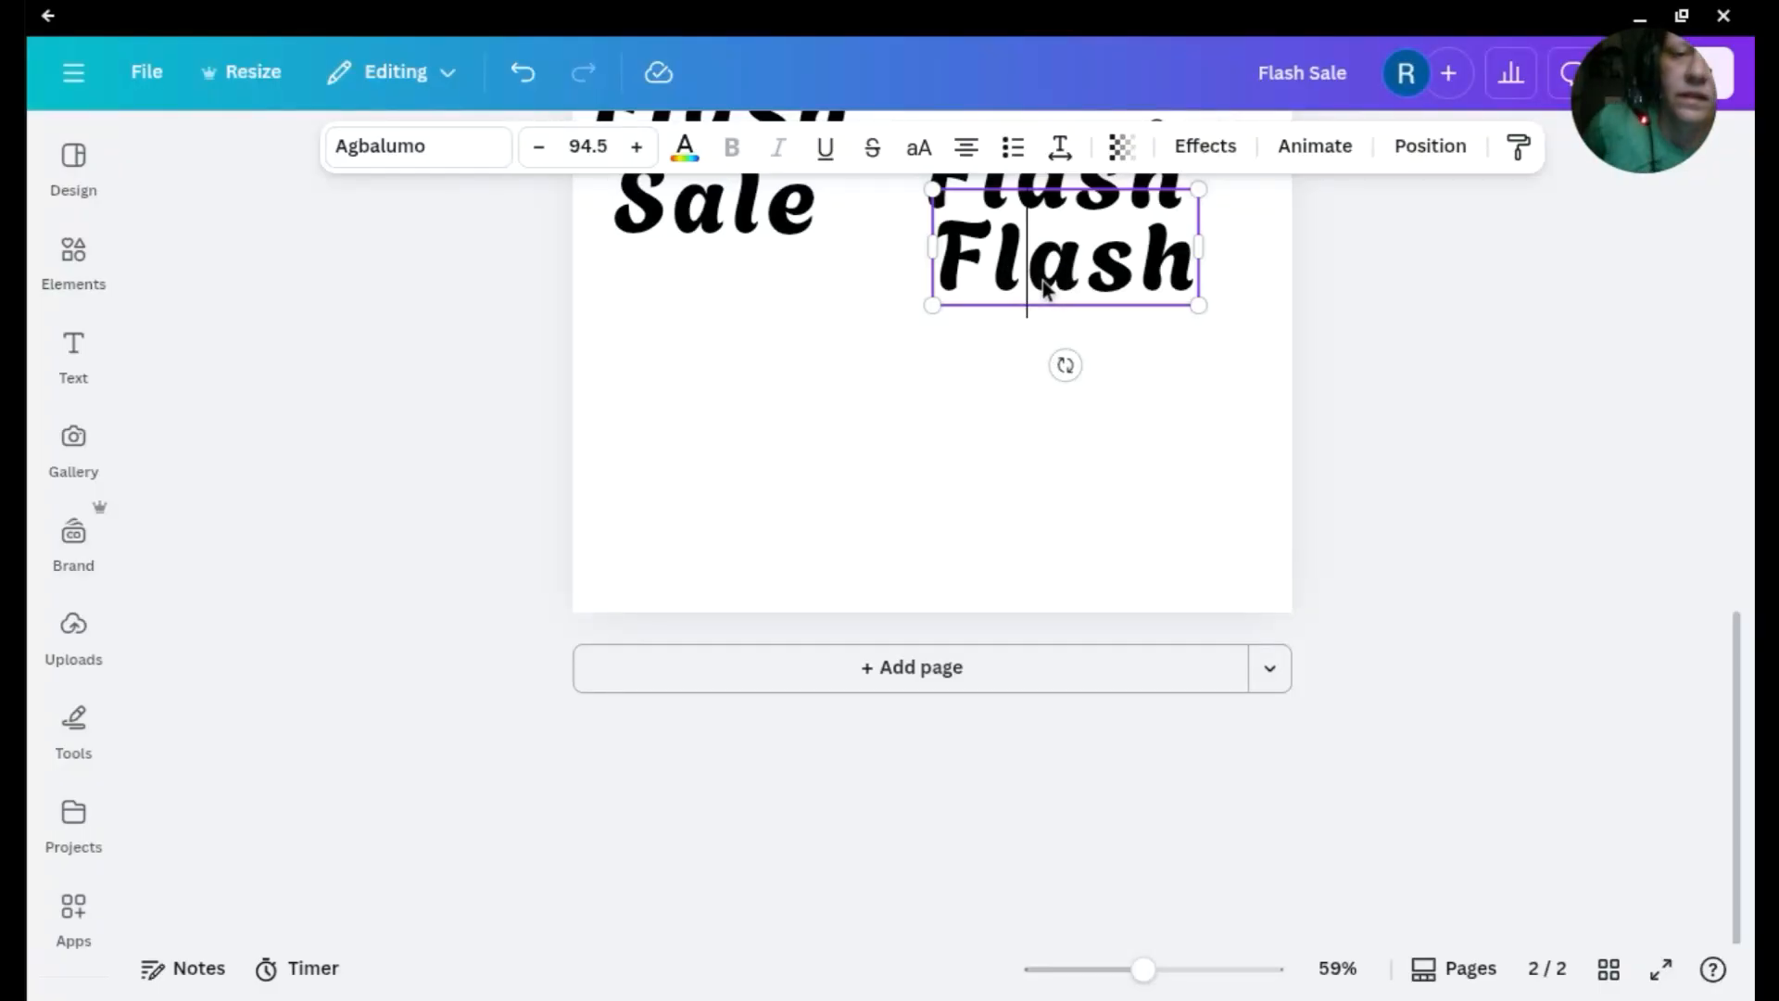
click(945, 248)
drag(945, 248, 1184, 253)
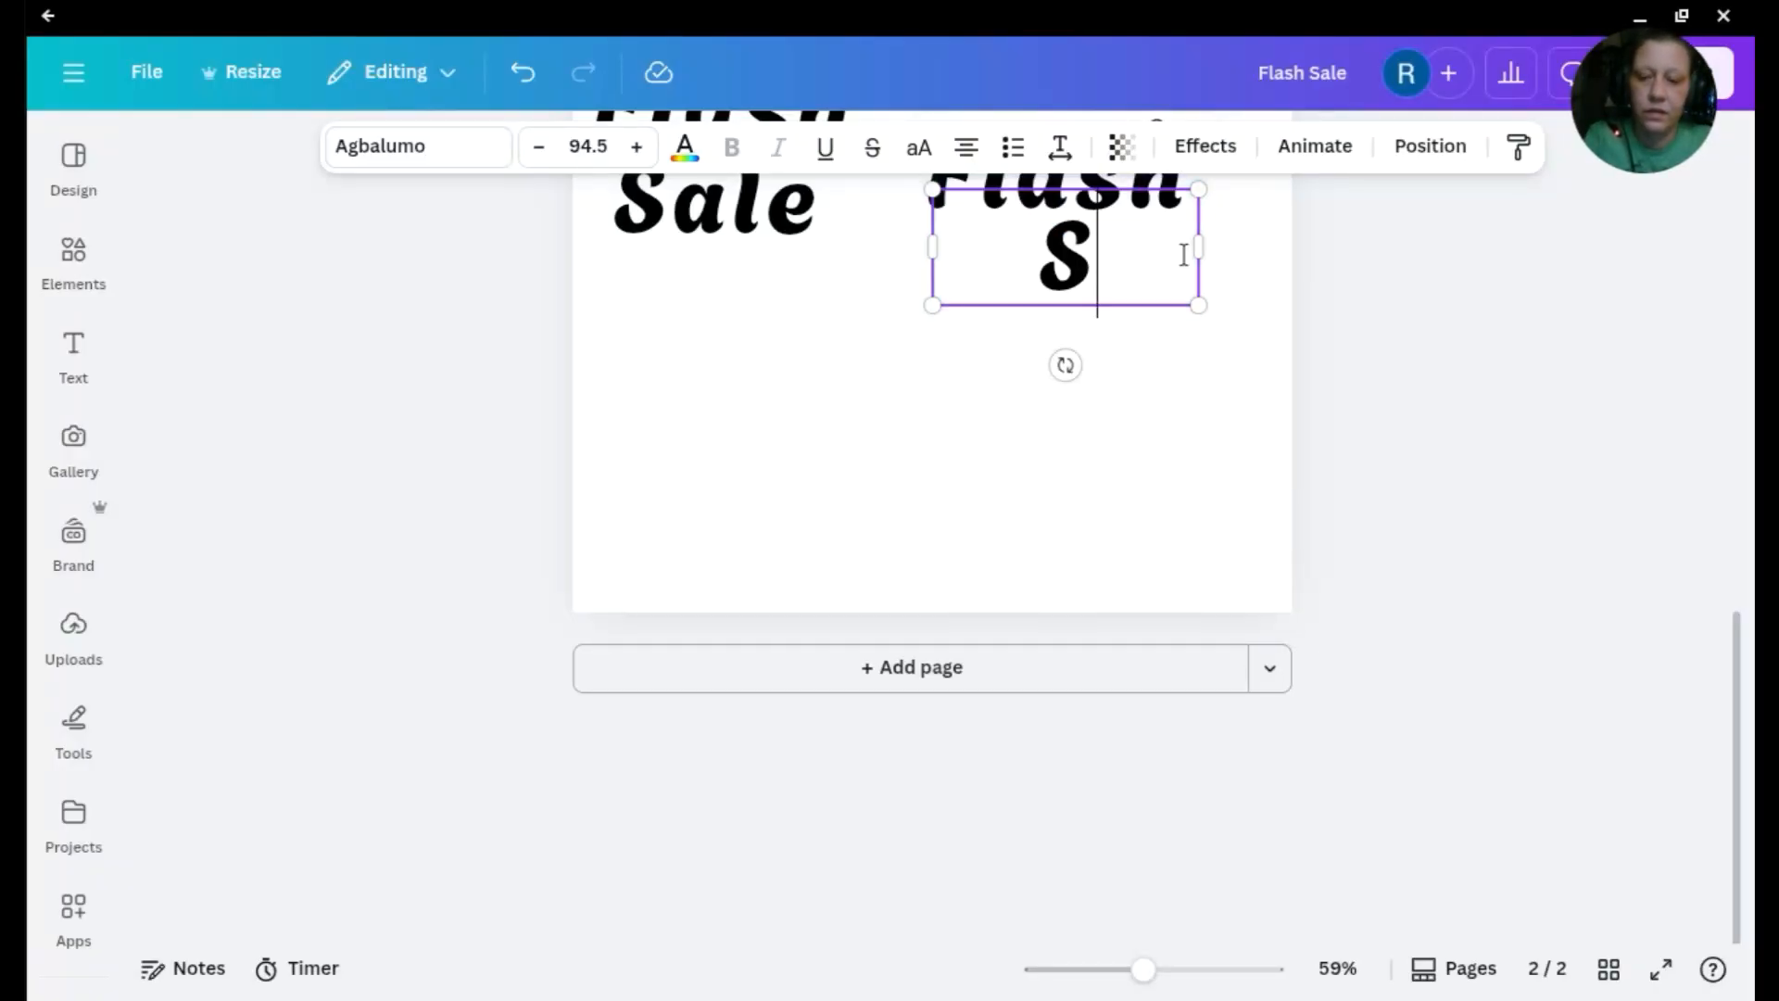
text(ale)
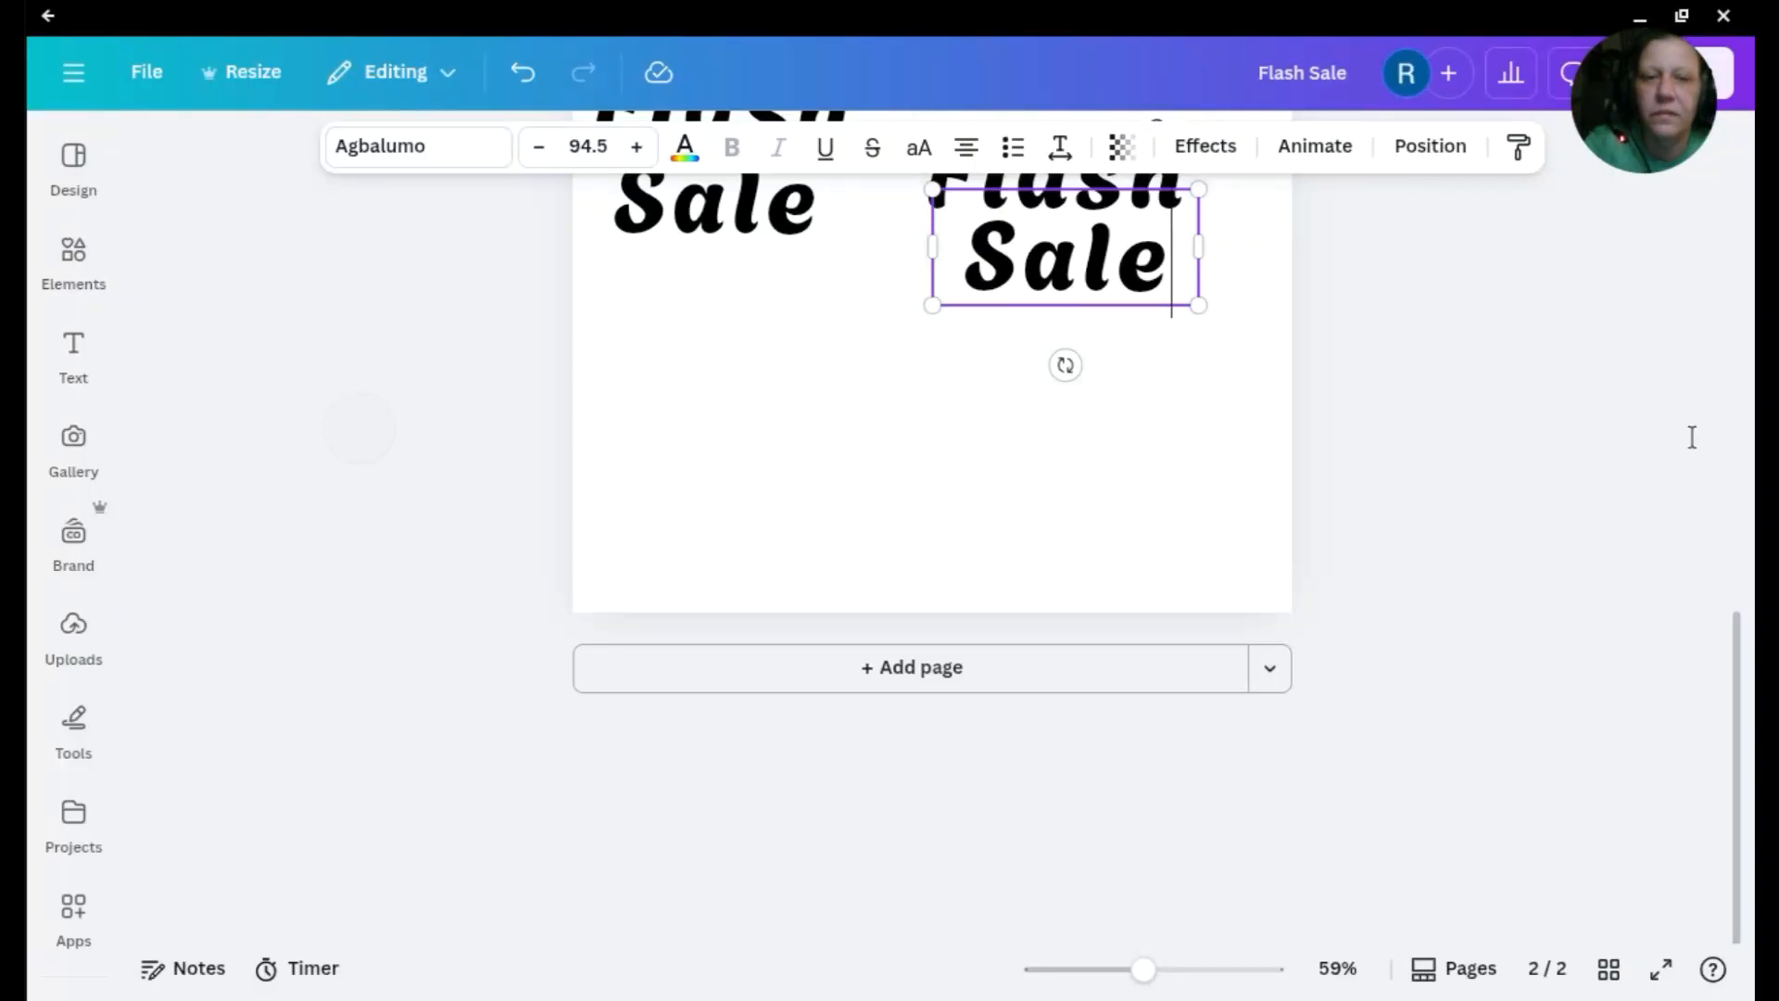
click(1692, 438)
scroll(1692, 437, up, 3)
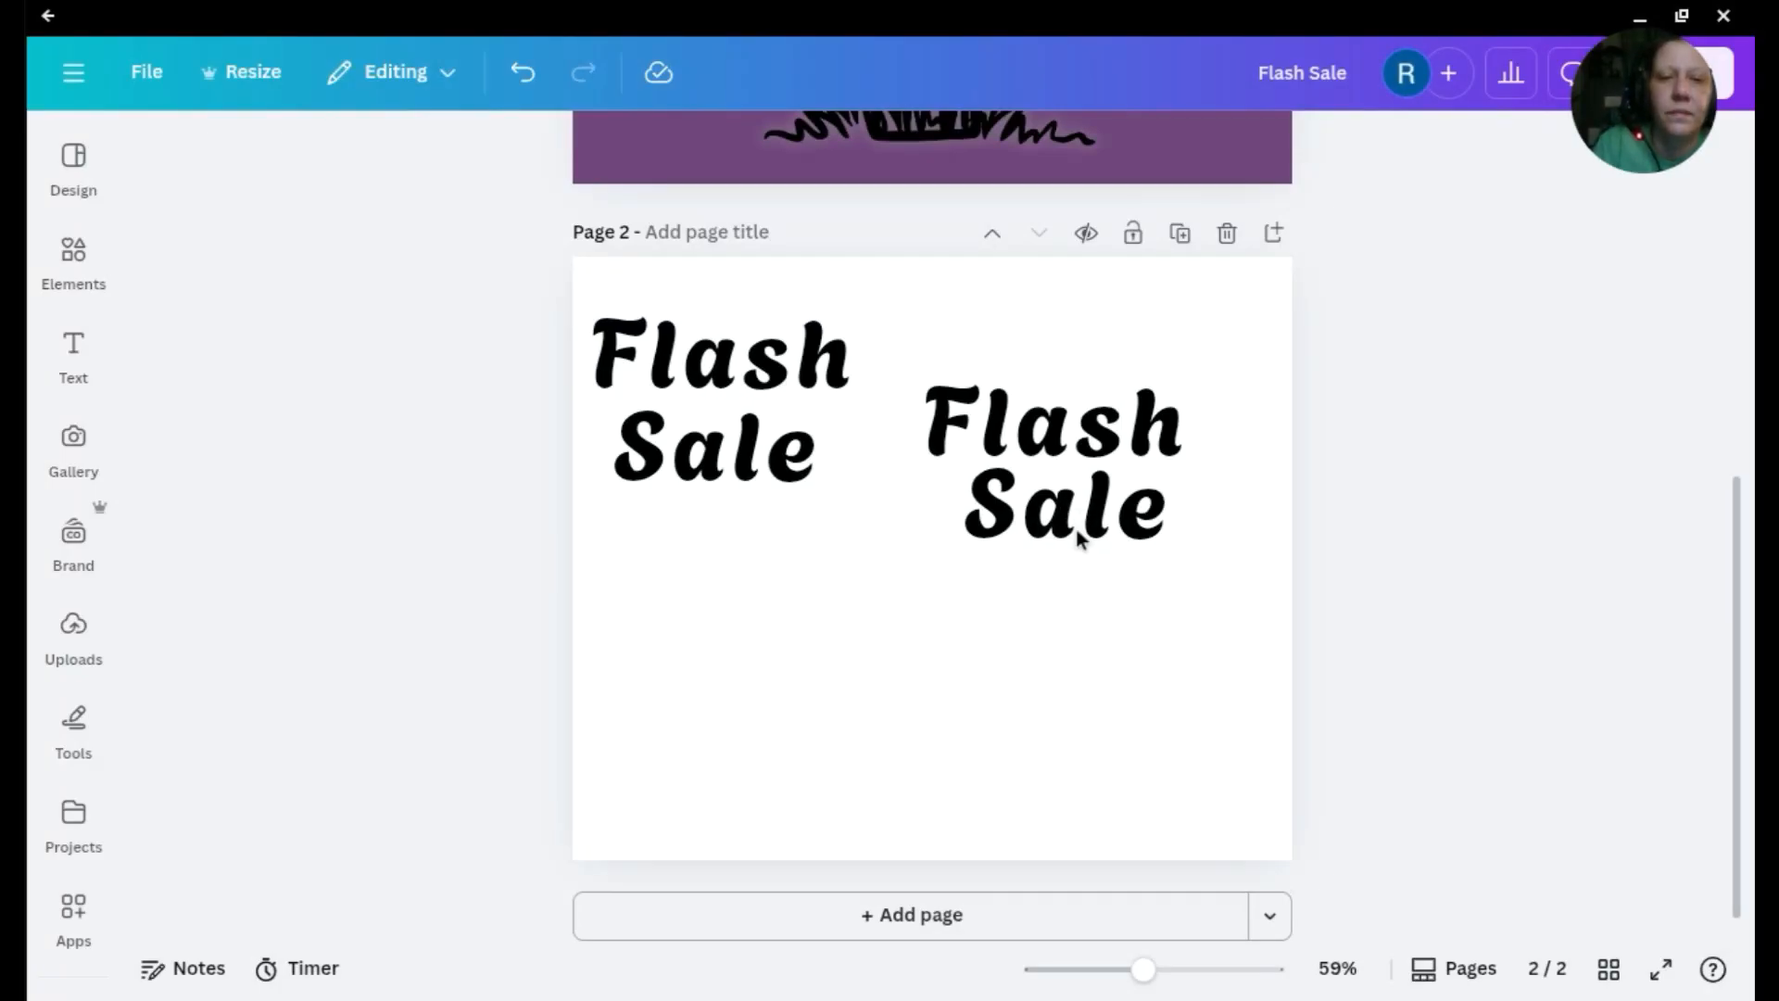
mouse_move(1077, 538)
mouse_down()
mouse_move(1136, 524)
mouse_move(1102, 521)
mouse_up()
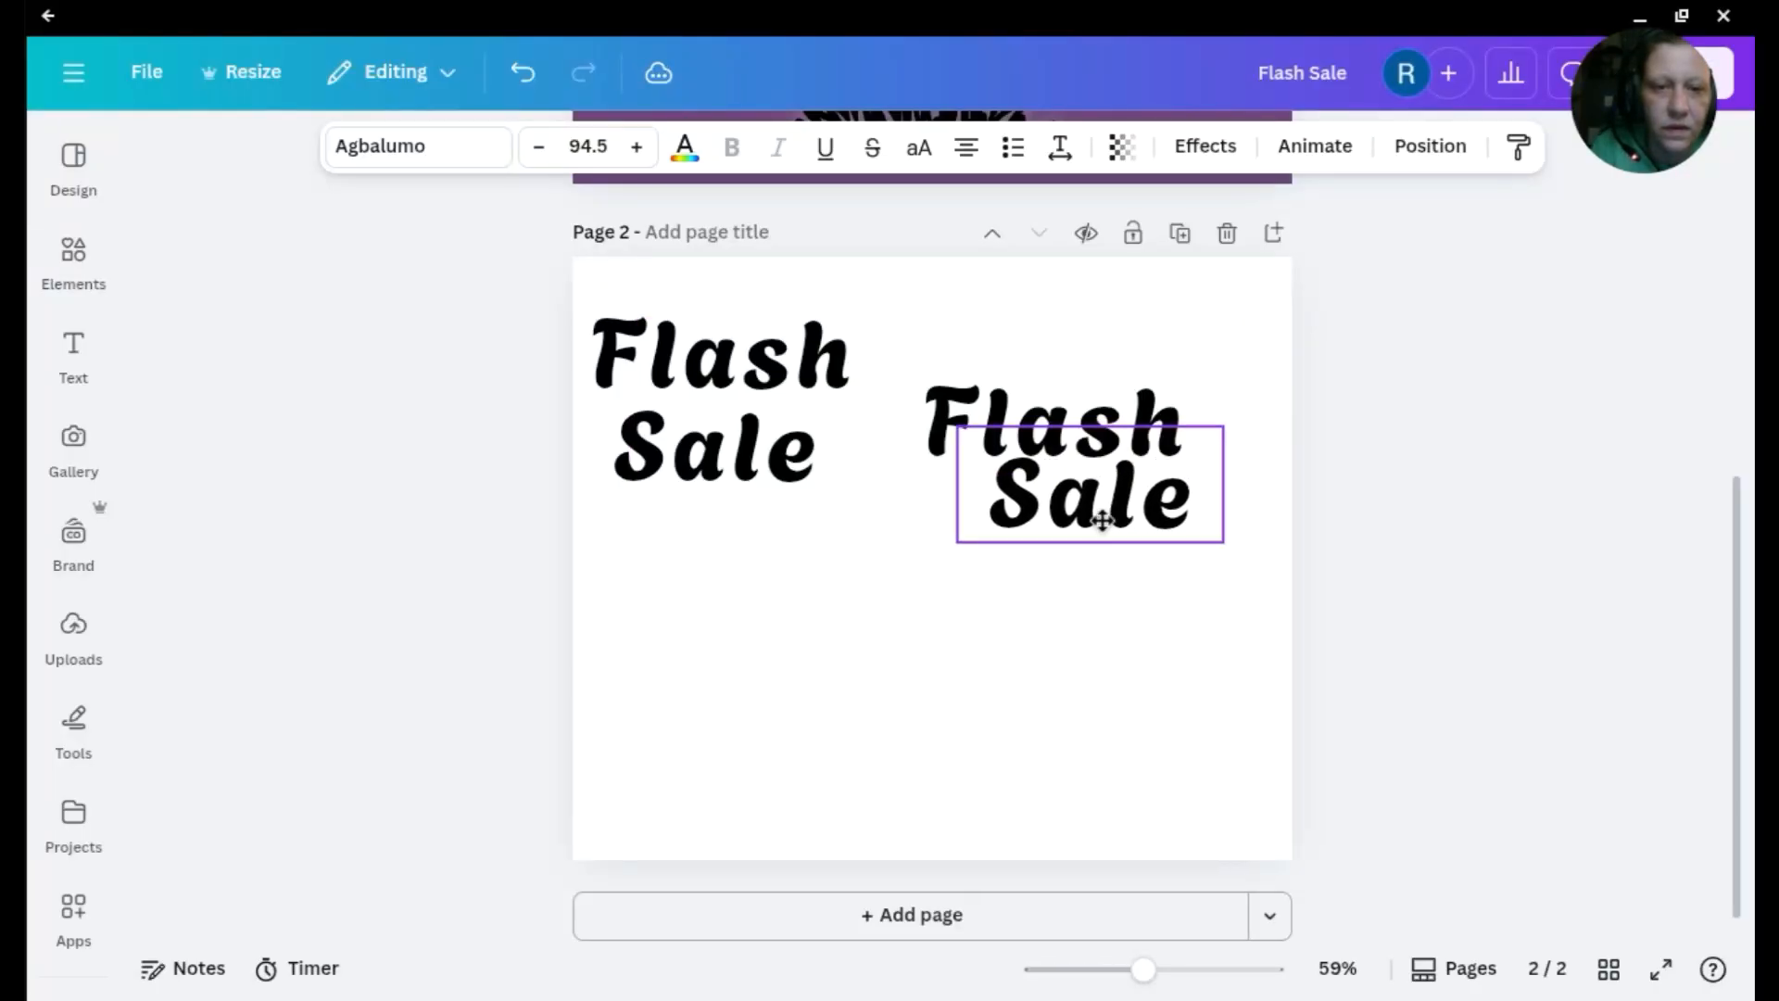
Try a line spacing of 1.36 on the two-line "Flash Sale" text box
click(638, 429)
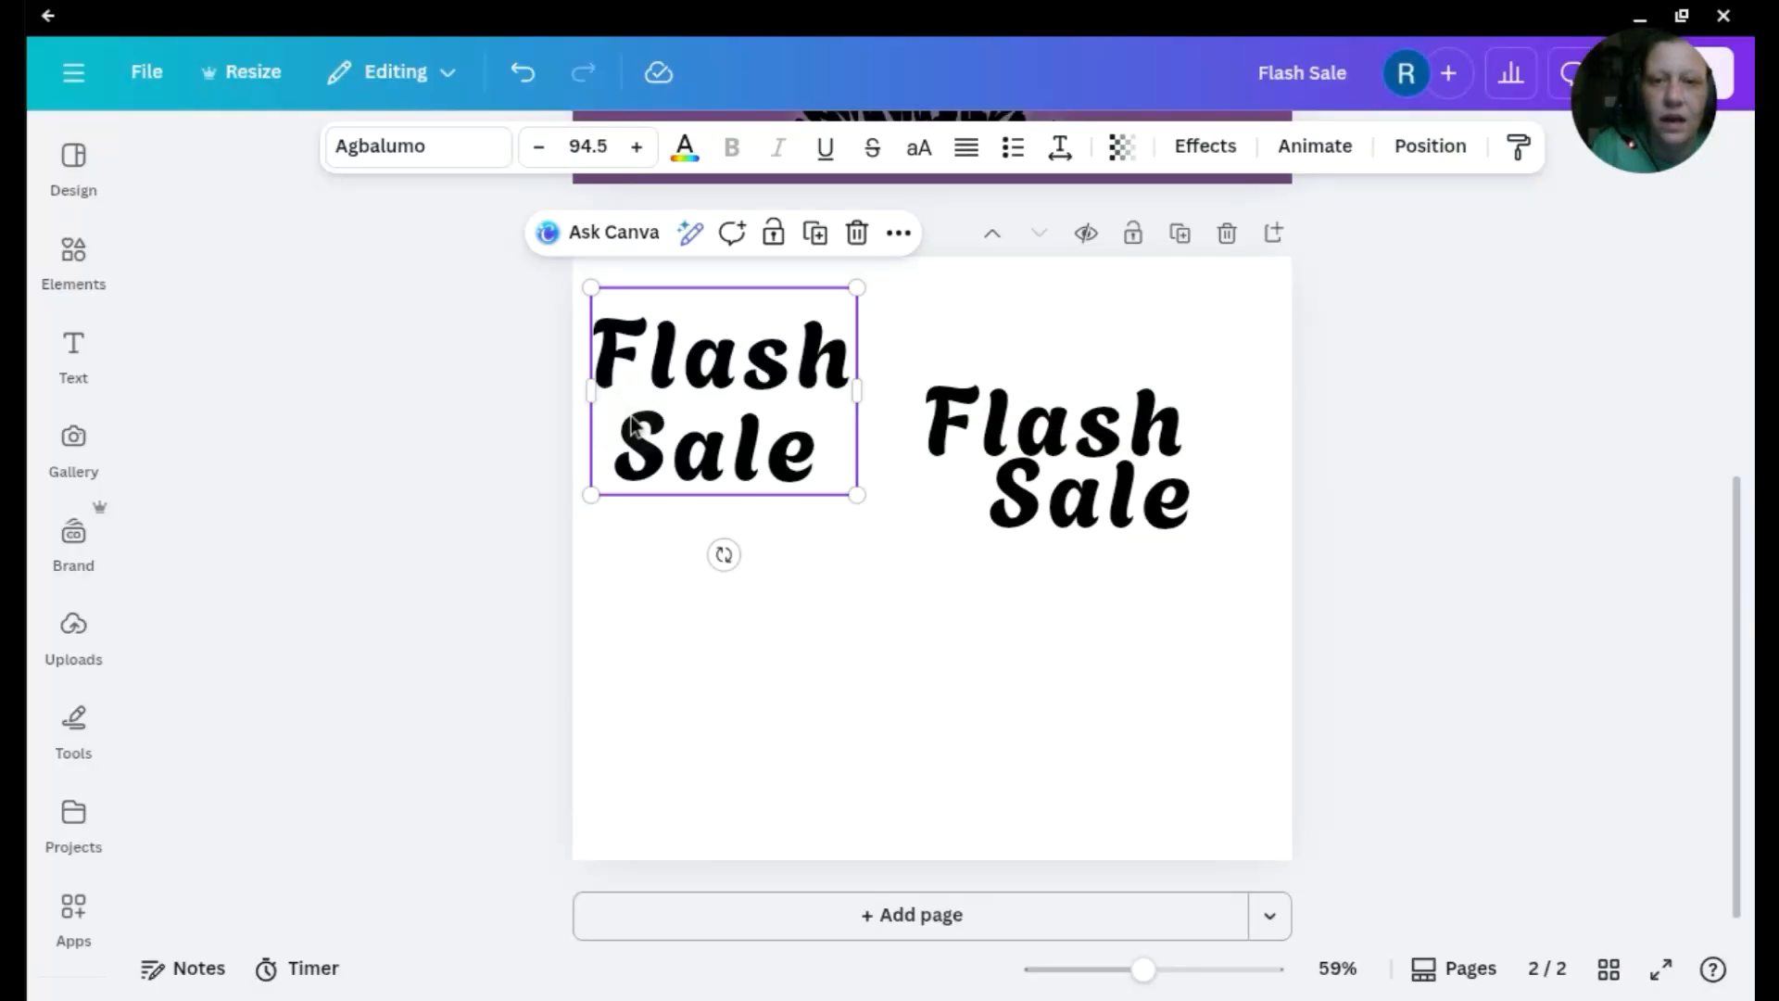
click(1056, 148)
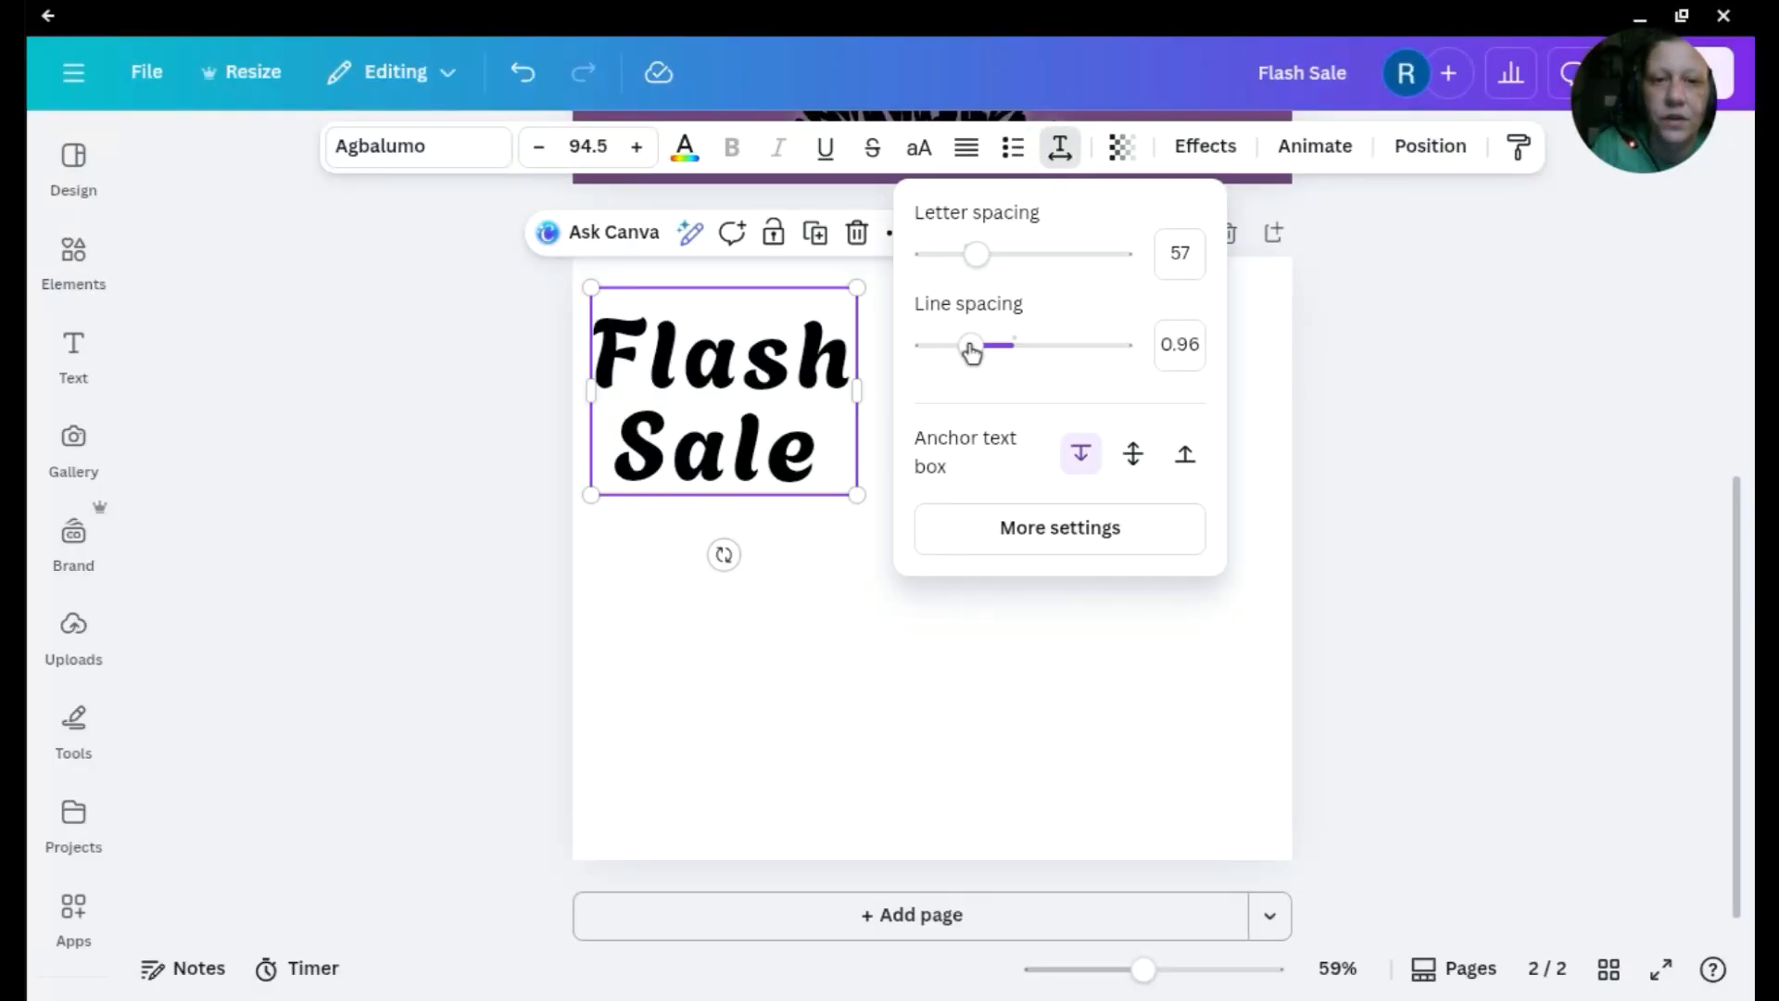
drag(971, 350, 1006, 353)
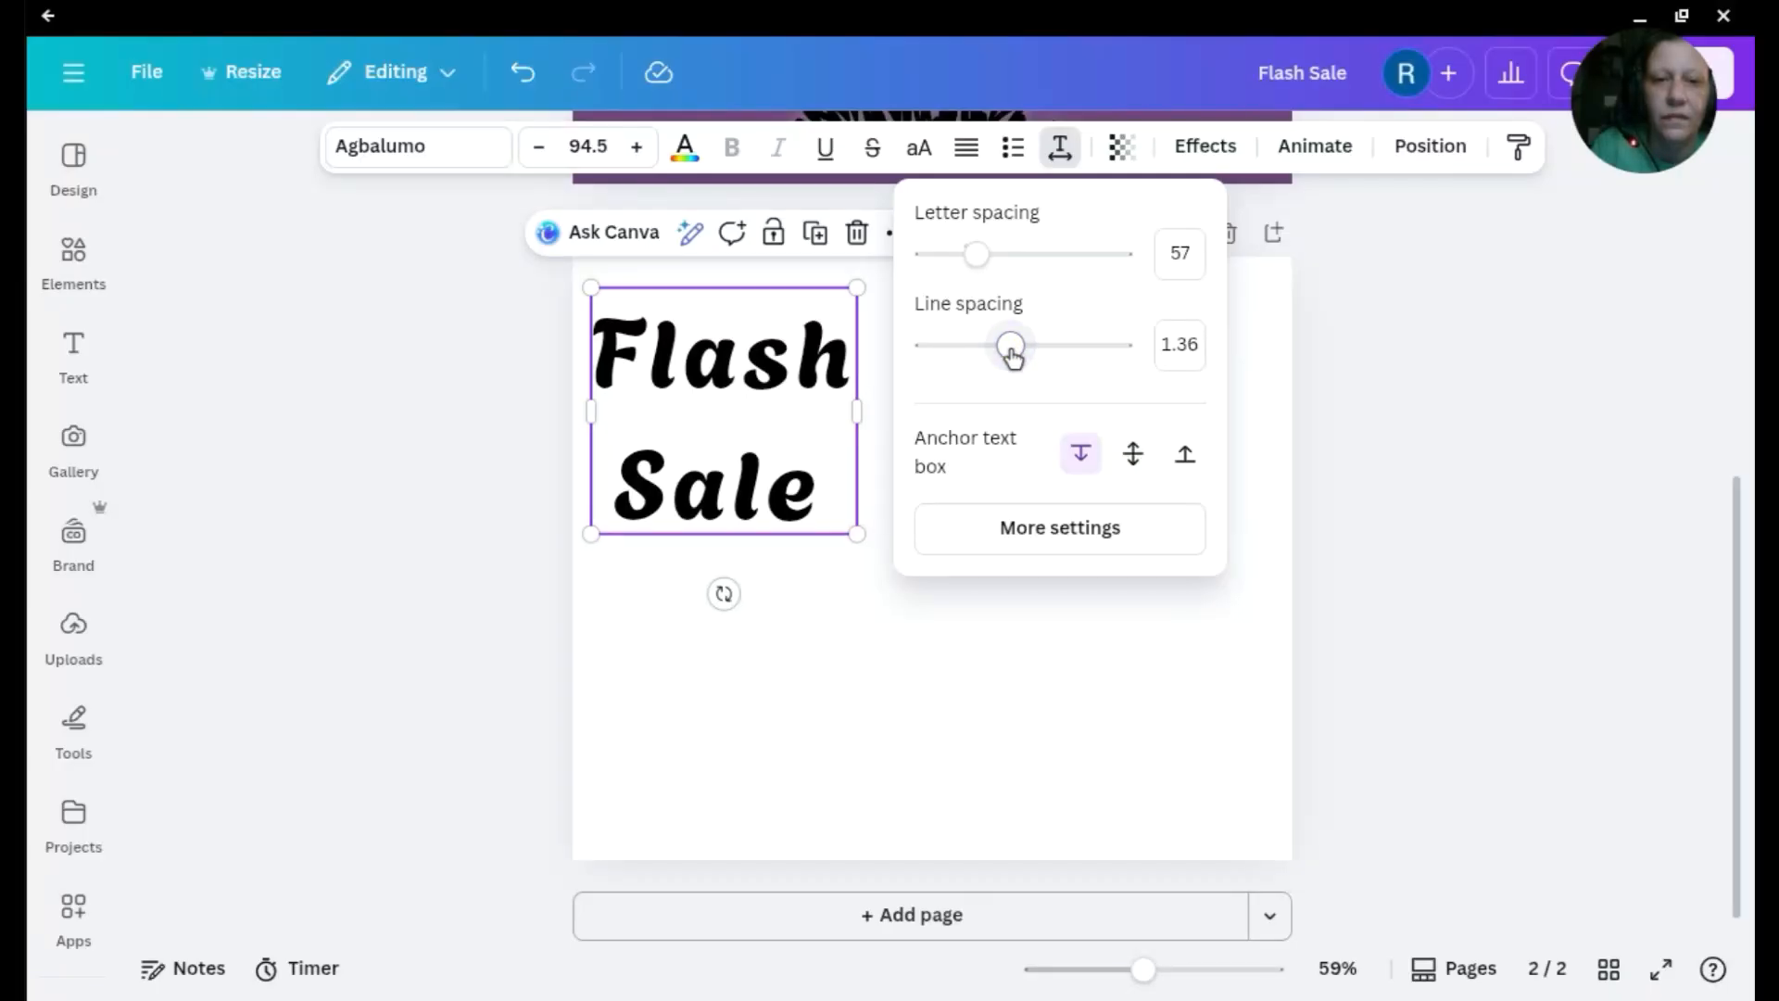
click(984, 674)
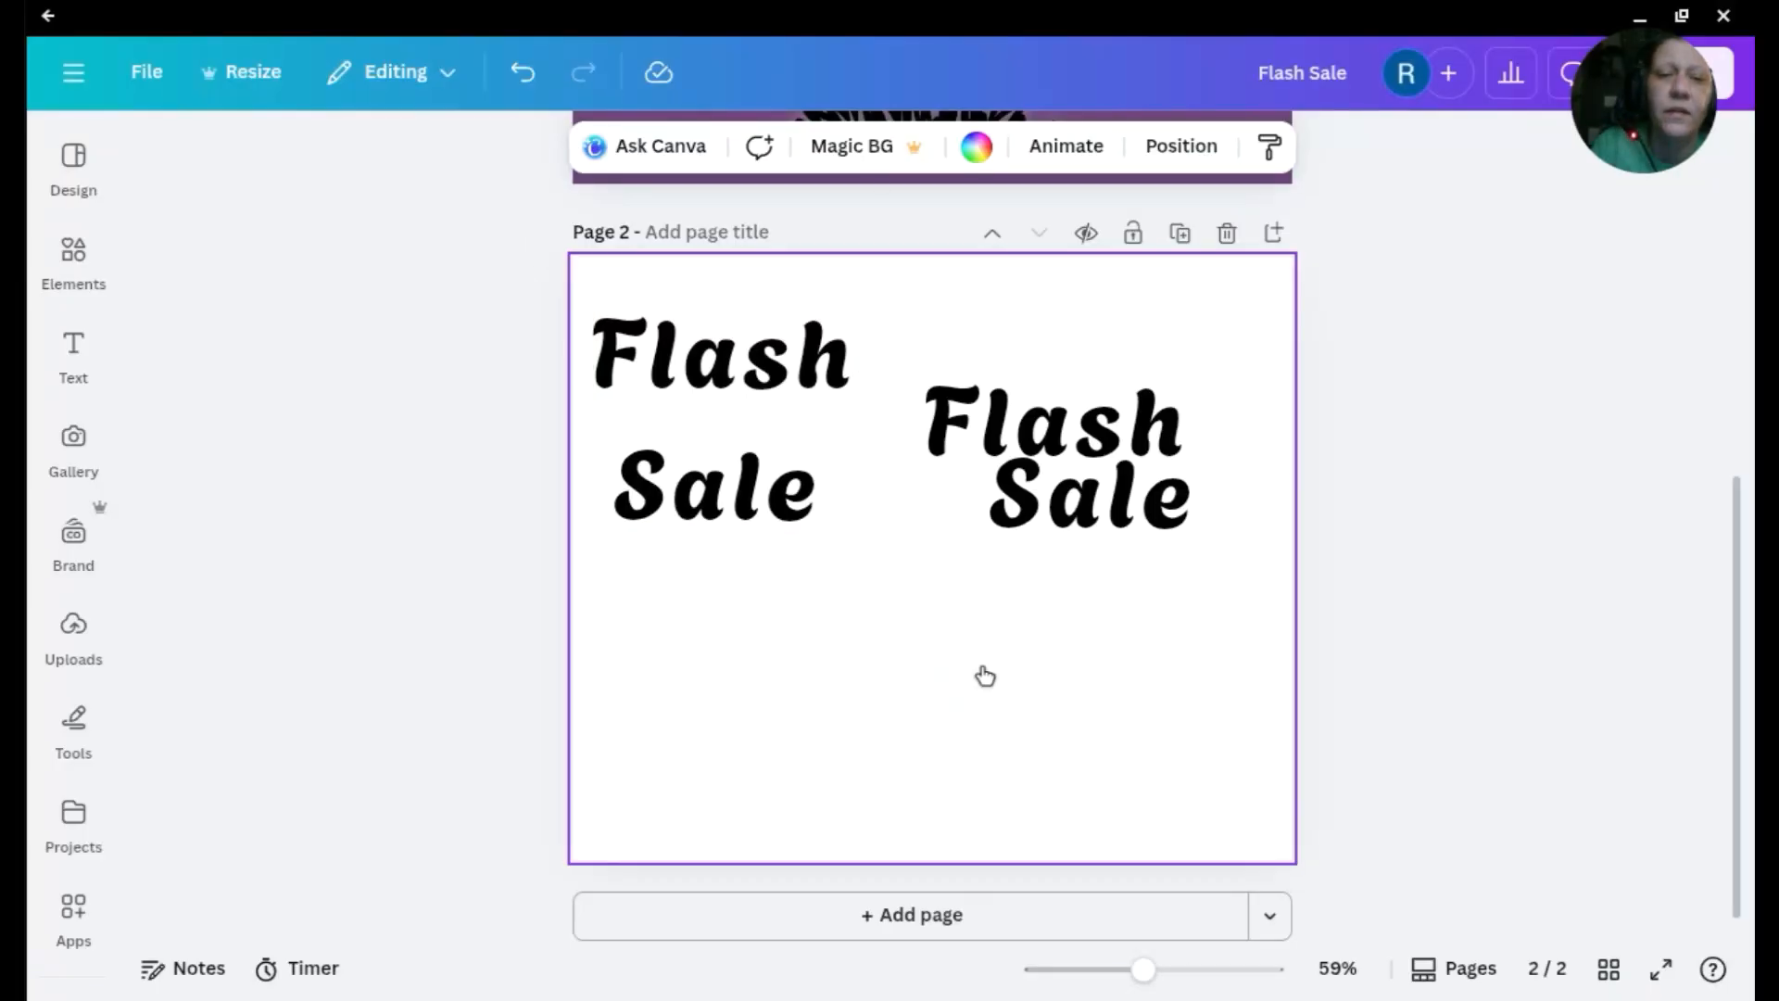
Select the separate "Flash" and "Sale" text boxes together and move them to the page's lower-right area
click(1072, 453)
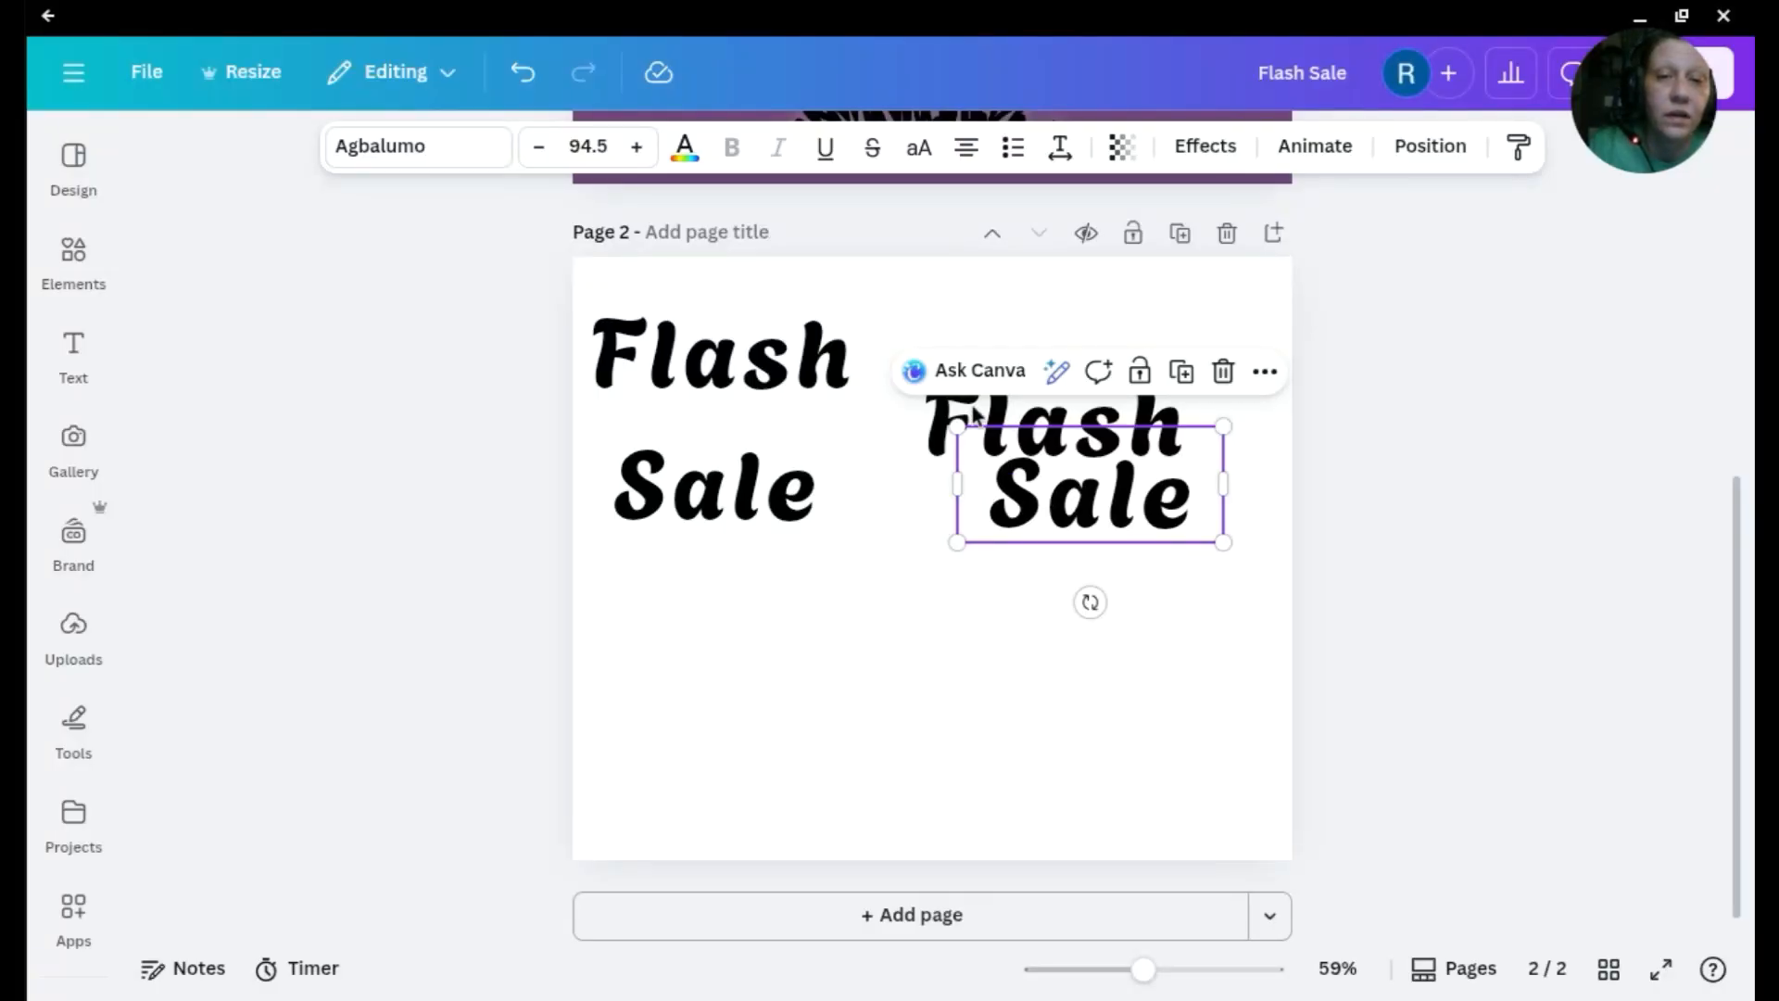
shift+click(931, 455)
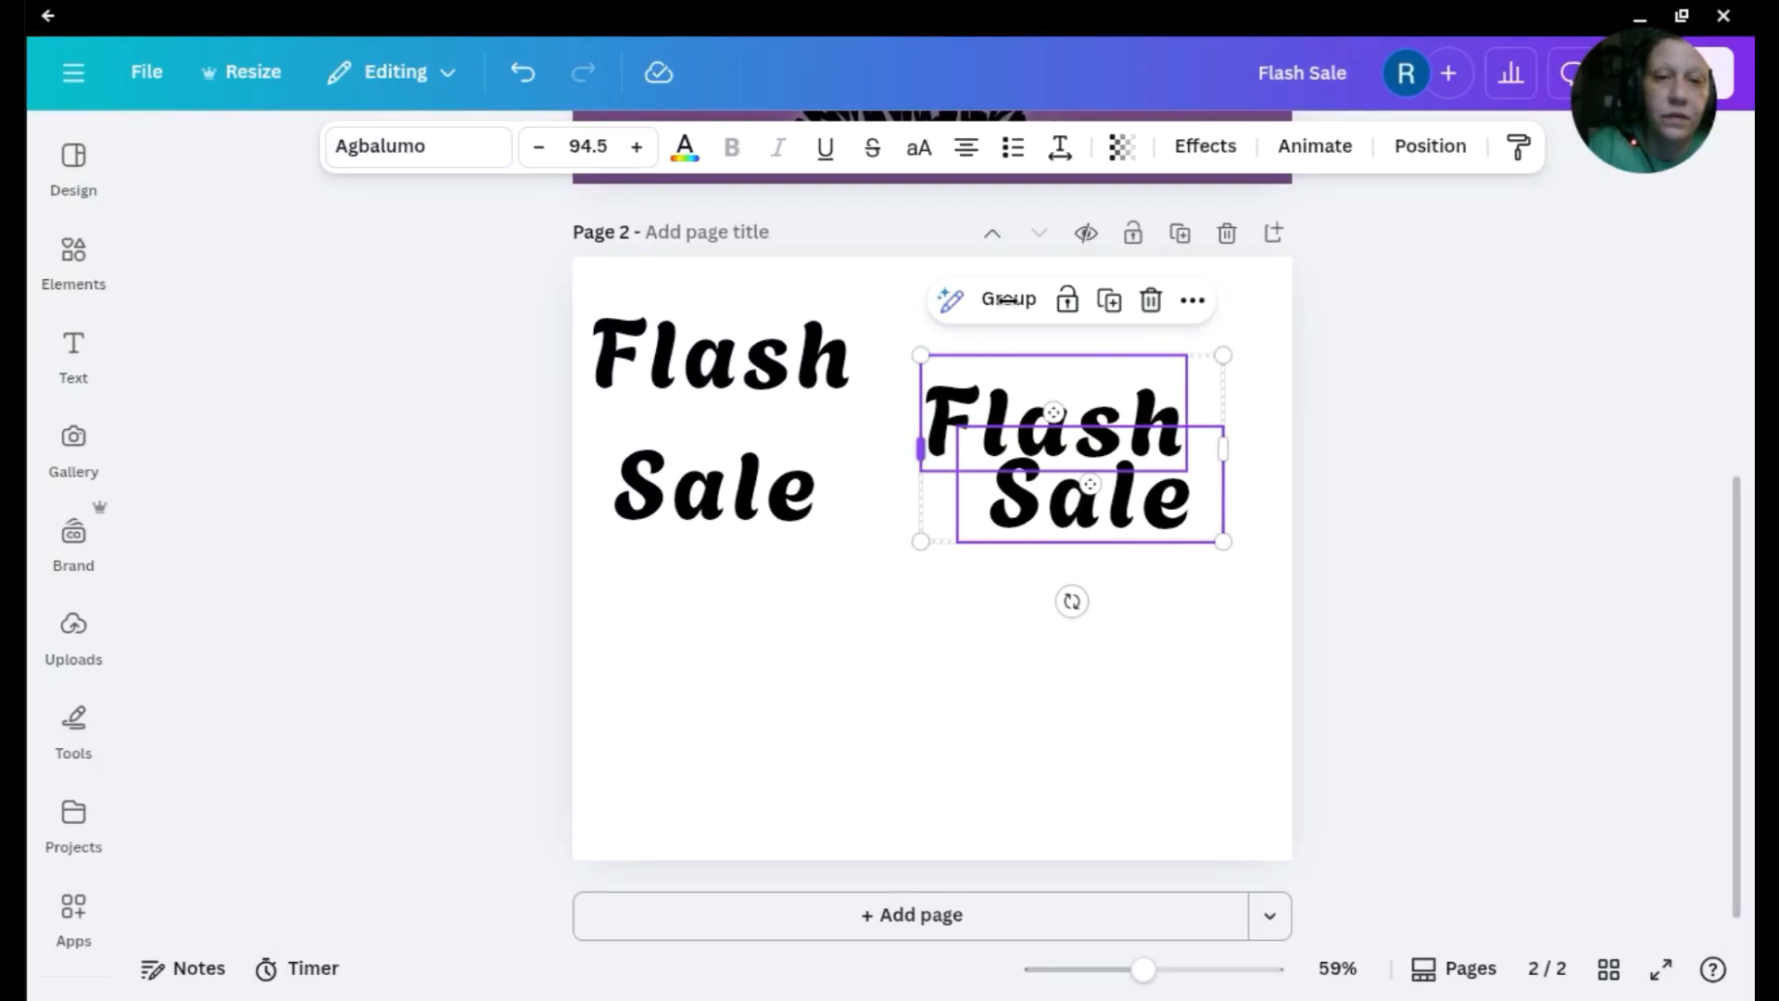
drag(1041, 451, 1038, 752)
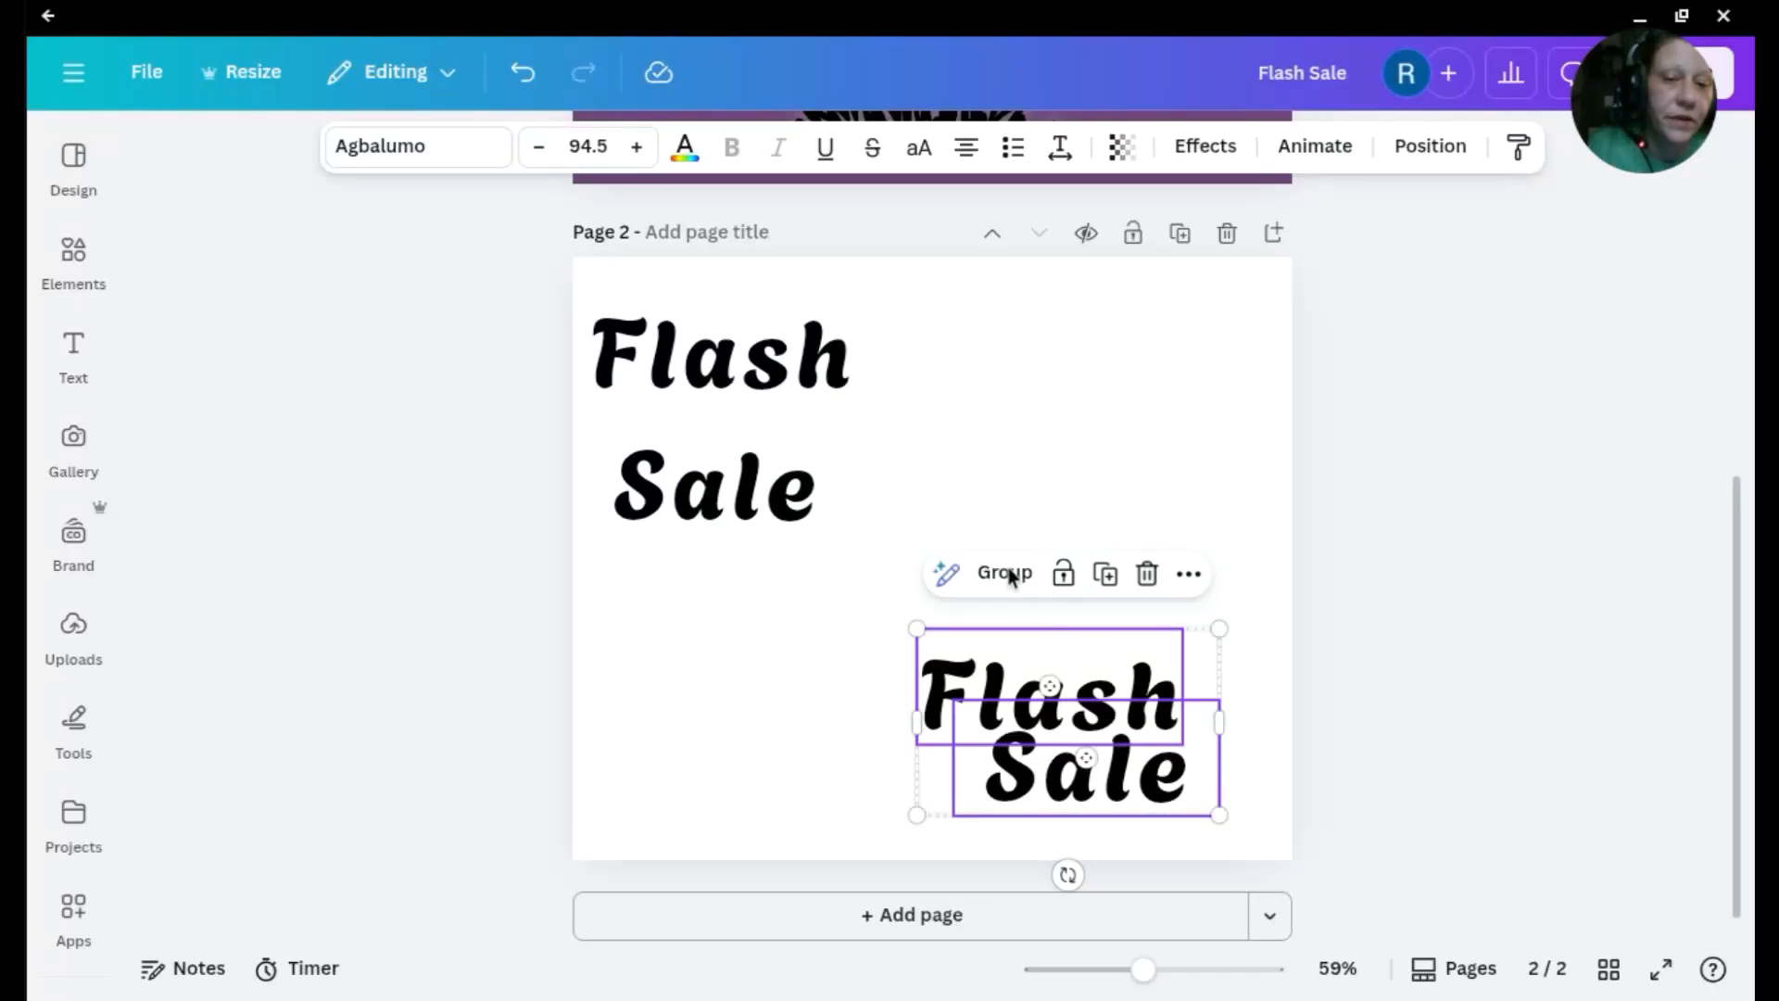
click(754, 656)
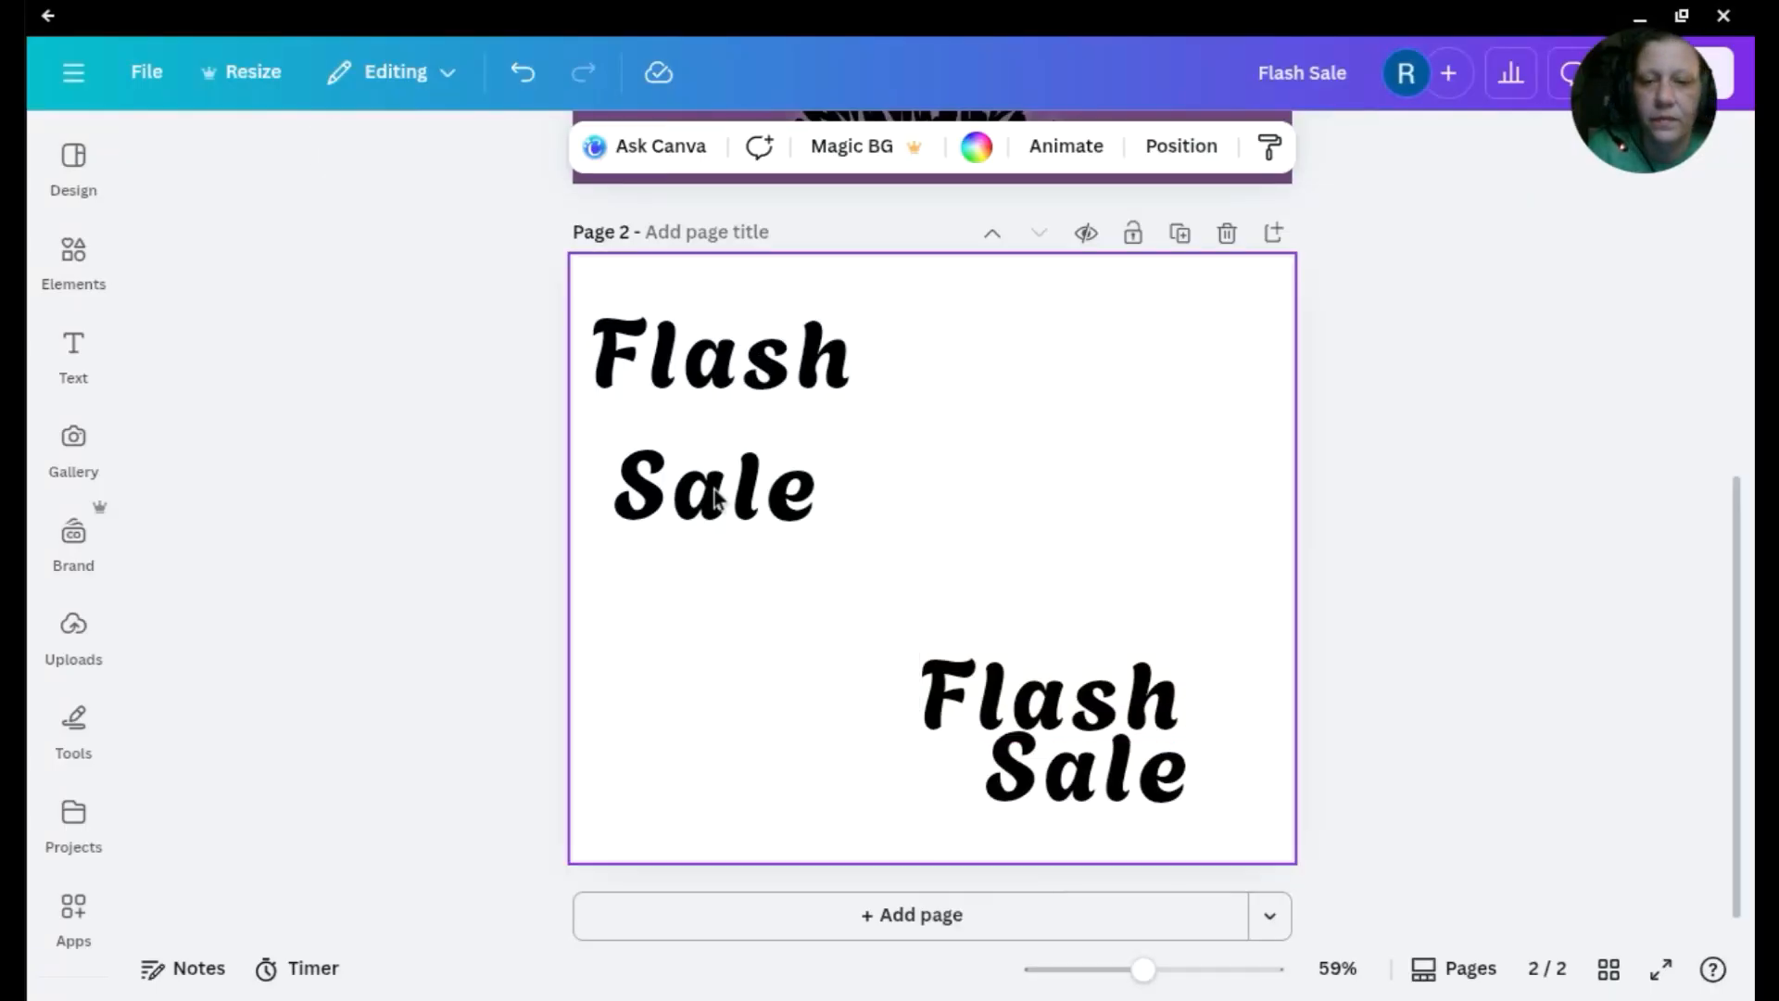
Set the line spacing of the two-line "Flash Sale" text box to 0.87
click(764, 430)
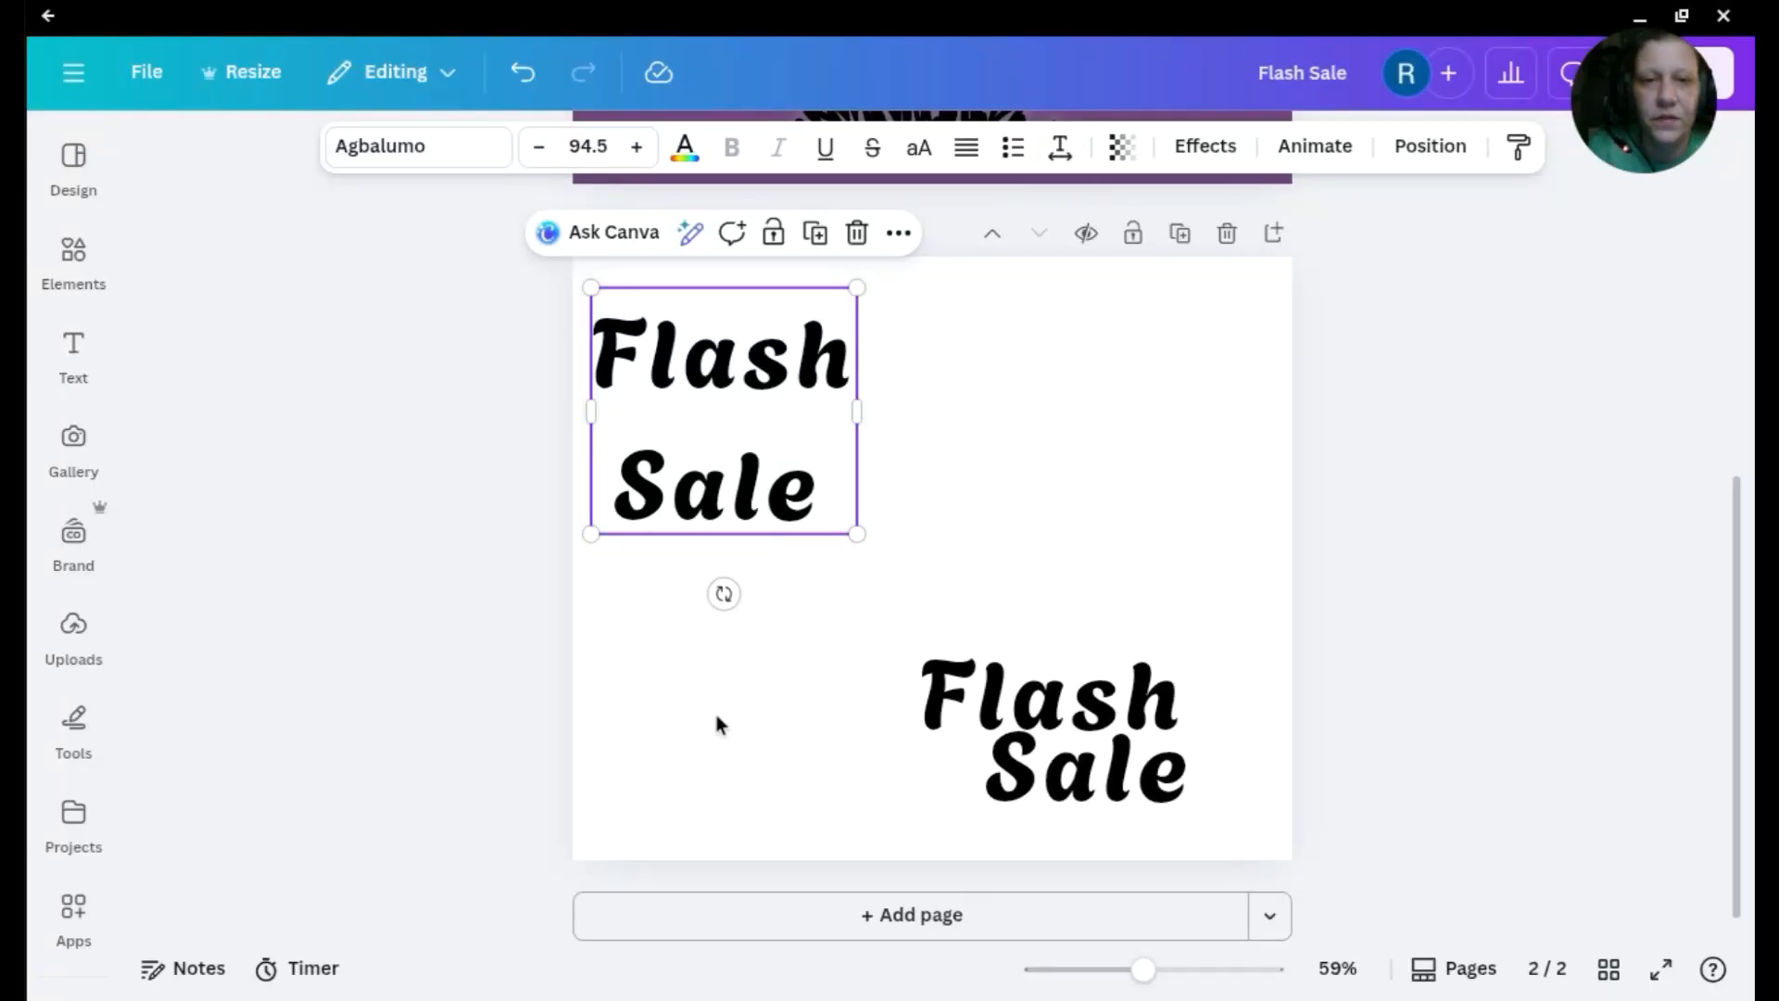
click(1059, 147)
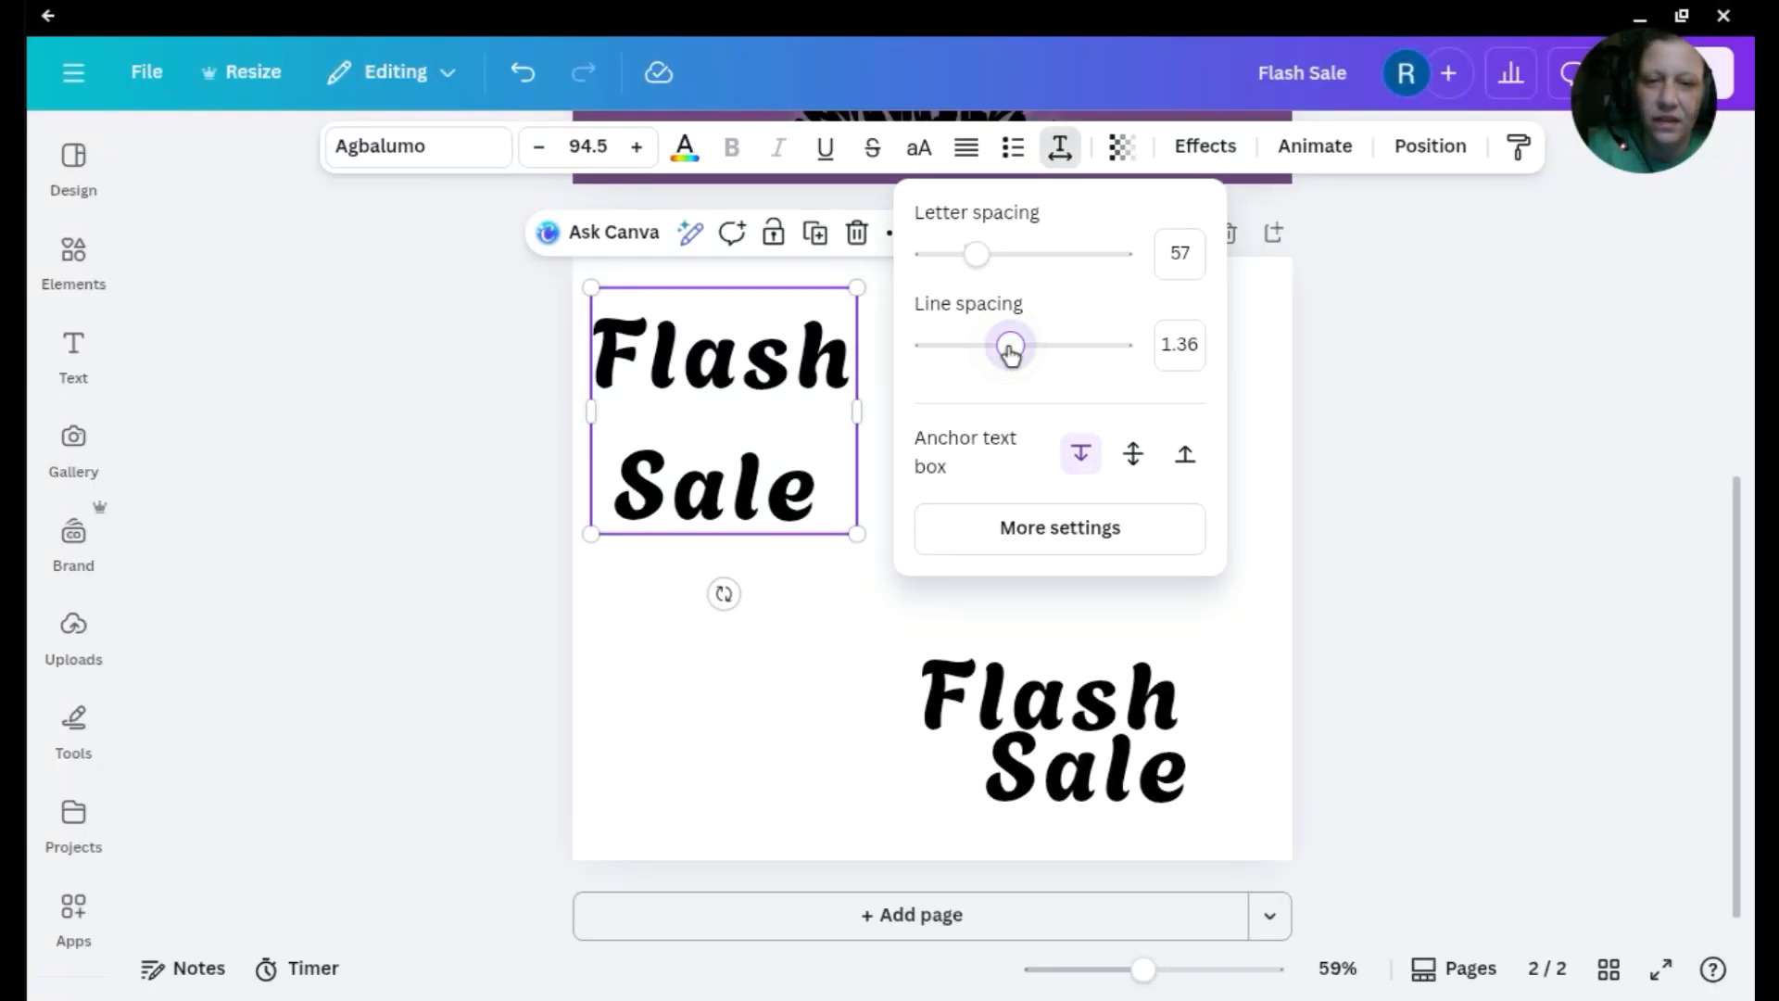
drag(1010, 350, 963, 357)
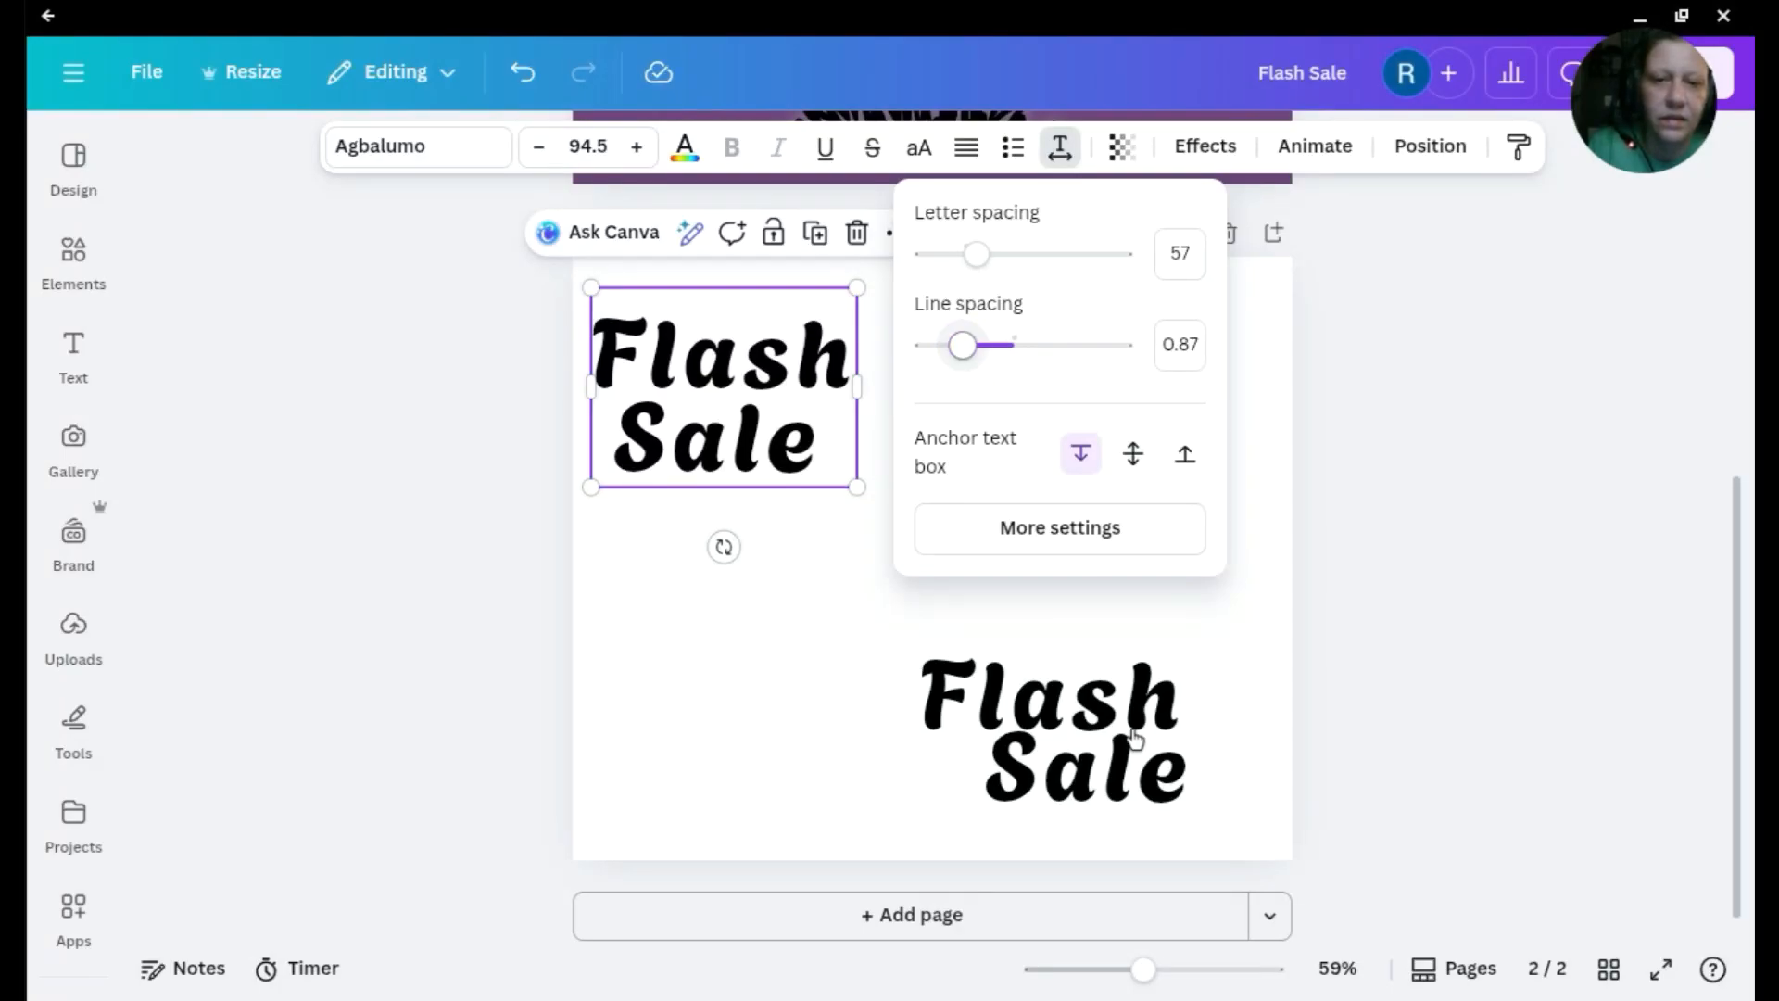
Move the separate "Sale" text box slightly left beneath its "Flash" text, and select the two-line heading
click(1116, 775)
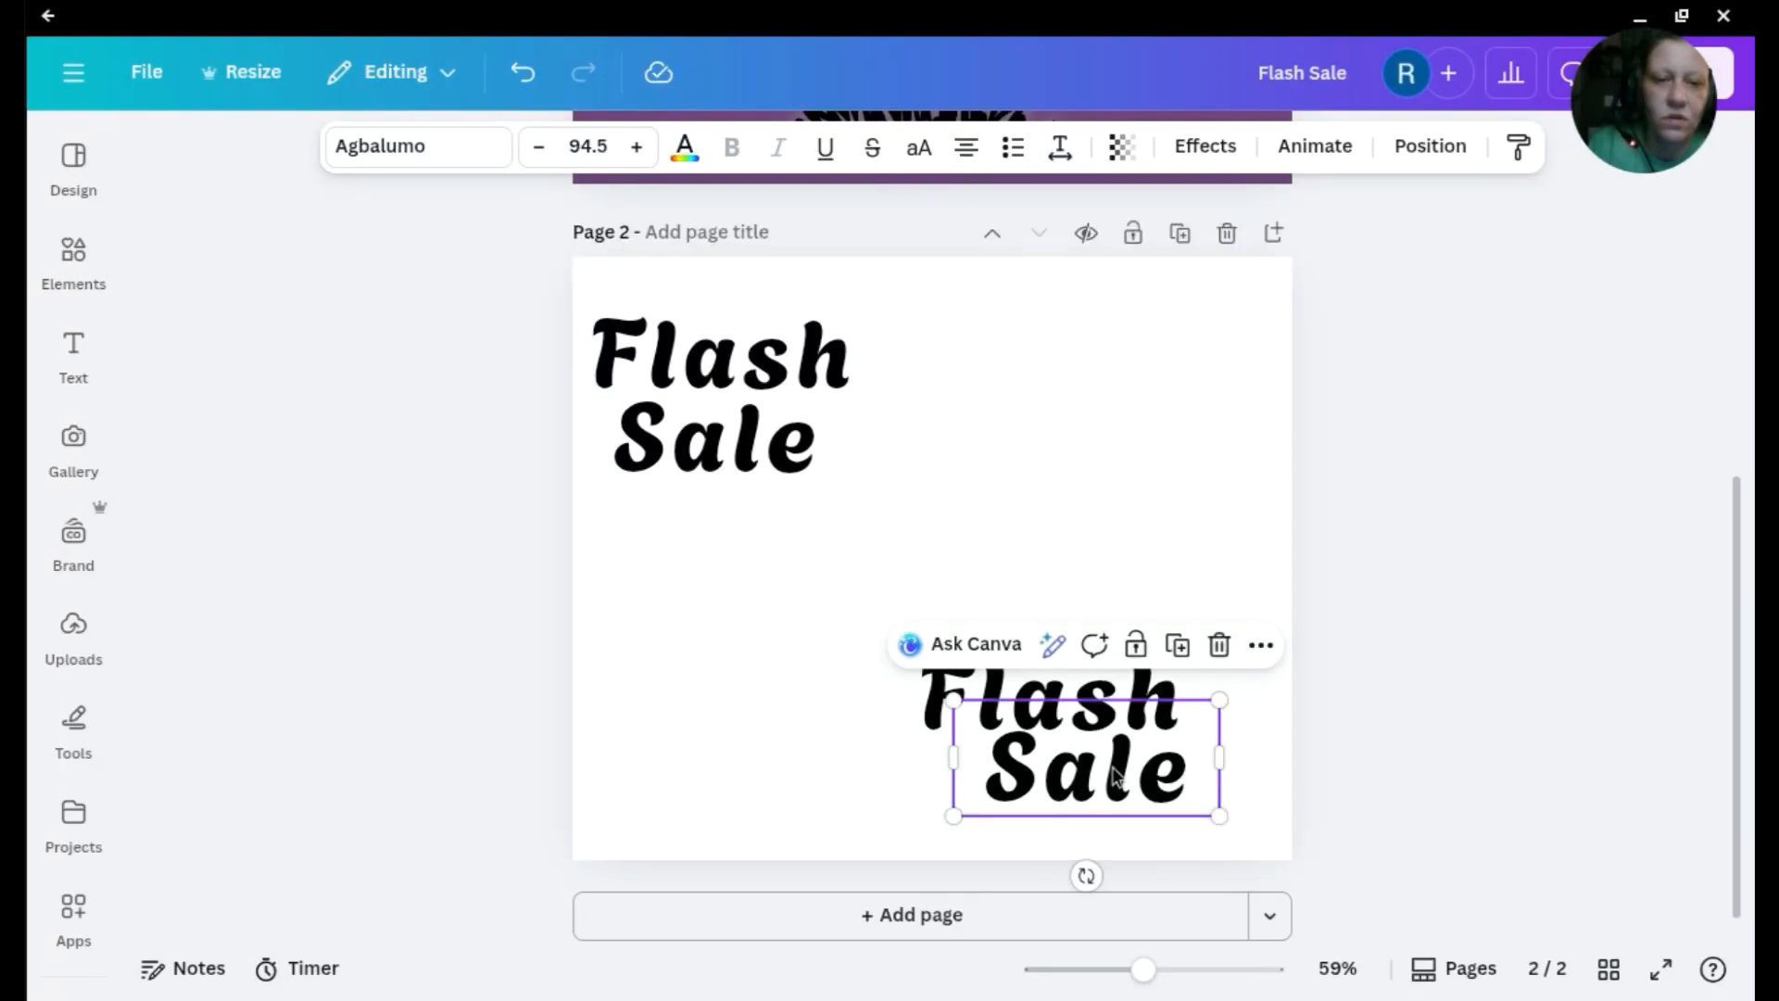
mouse_move(1115, 775)
mouse_down()
mouse_move(1058, 757)
mouse_move(1126, 767)
mouse_move(1094, 768)
mouse_up()
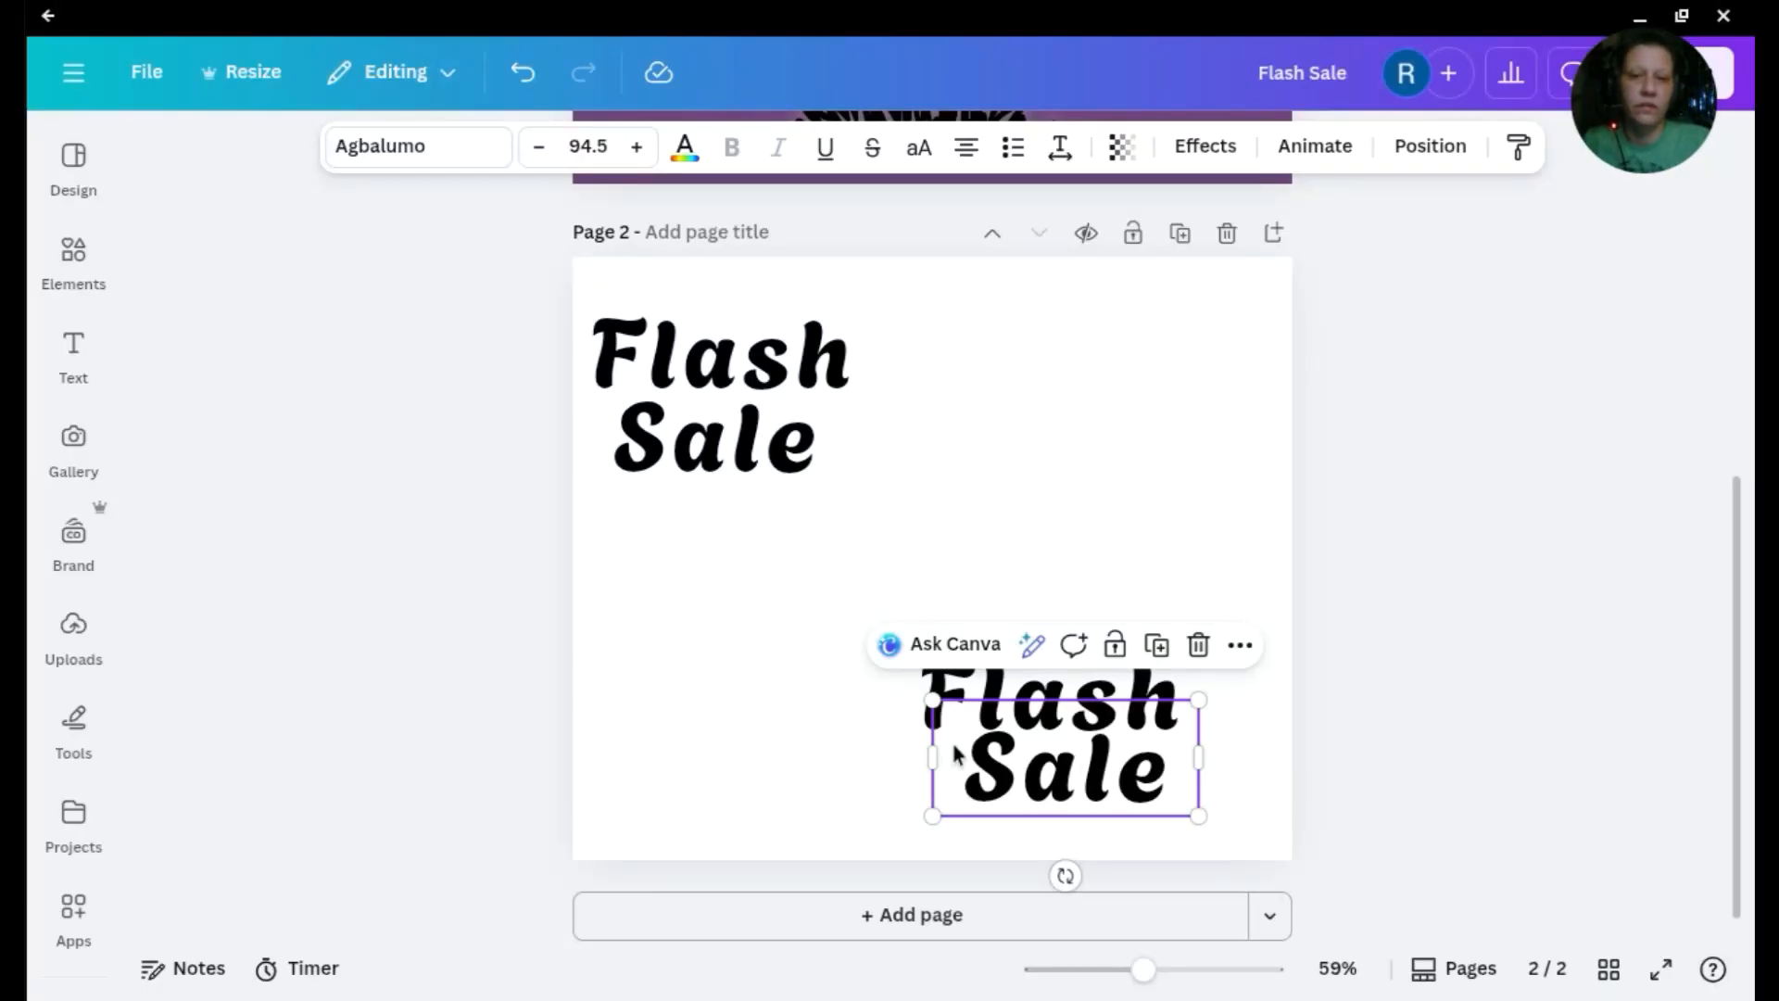
click(781, 454)
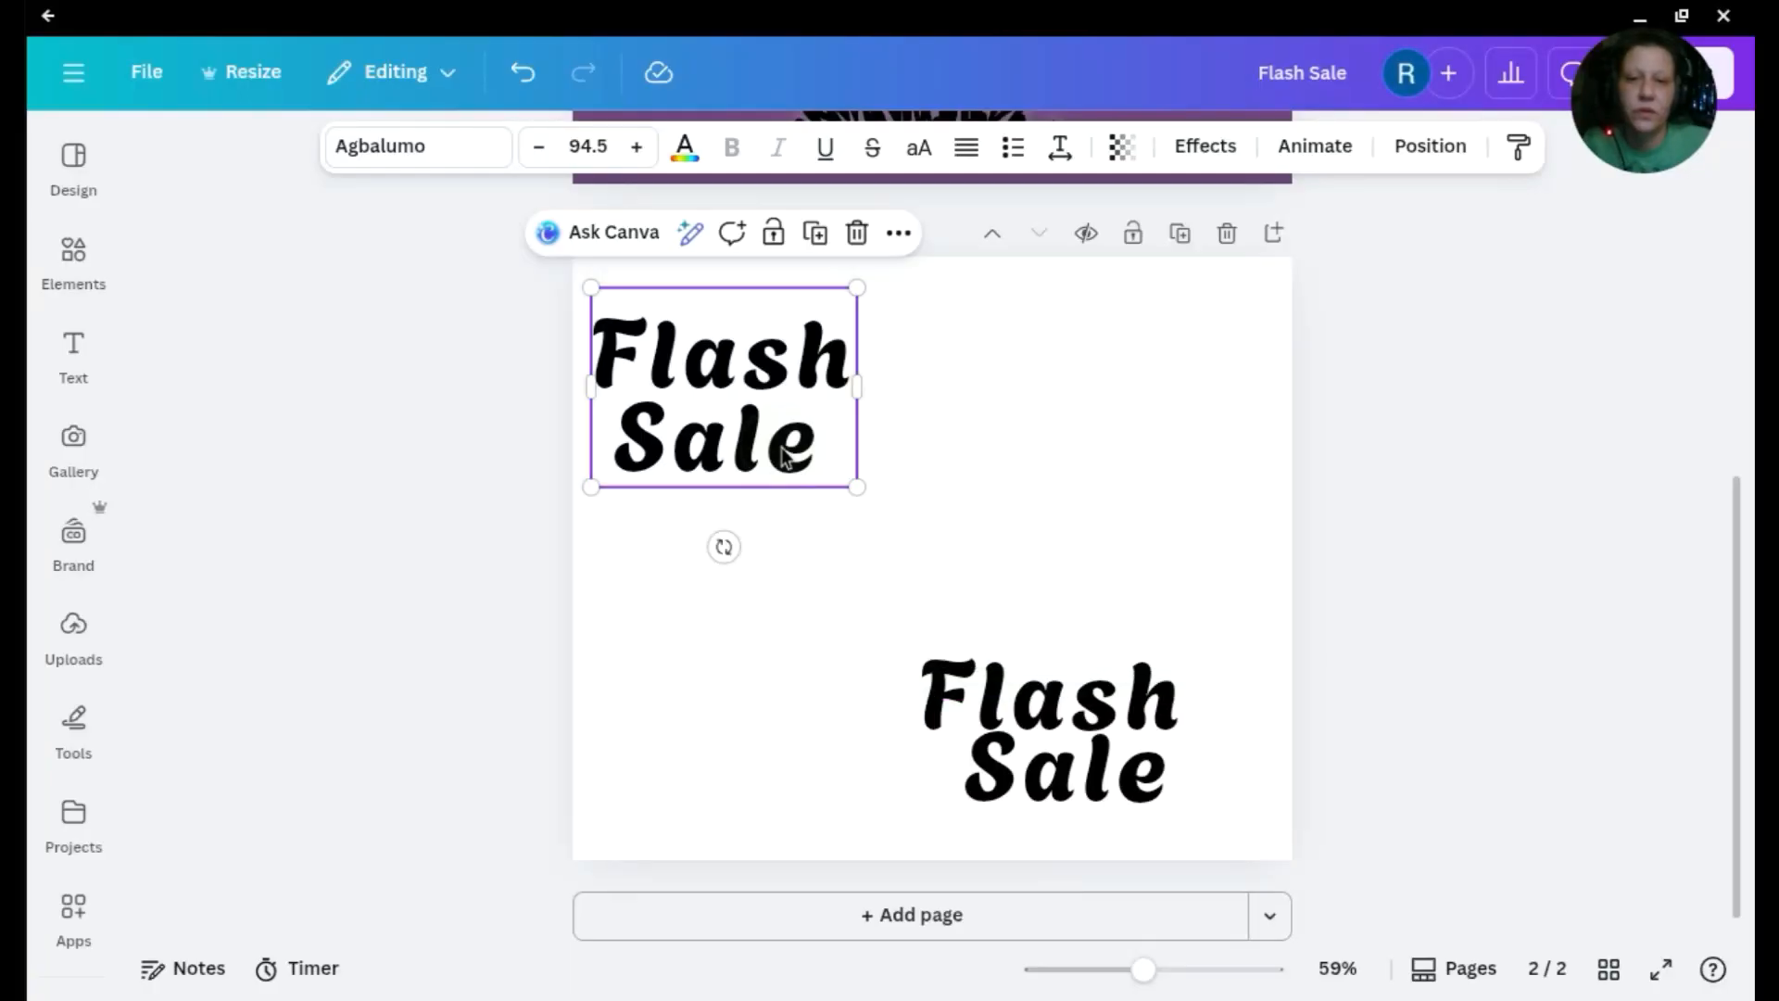